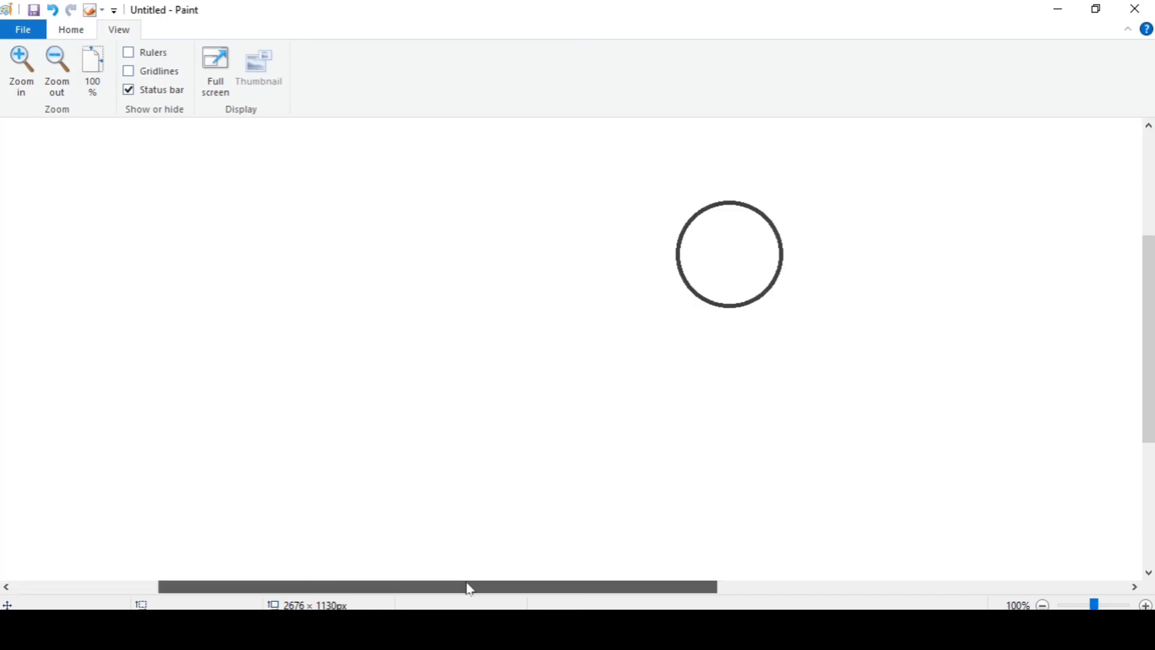
Cut the small circle drawn outside the large ring and turn on transparent selection.
click(21, 67)
drag(420, 589, 539, 590)
click(71, 30)
mouse_move(370, 171)
mouse_down()
mouse_move(408, 221)
mouse_move(384, 173)
mouse_move(435, 220)
mouse_up()
click(110, 63)
right_click(400, 189)
click(438, 201)
click(110, 89)
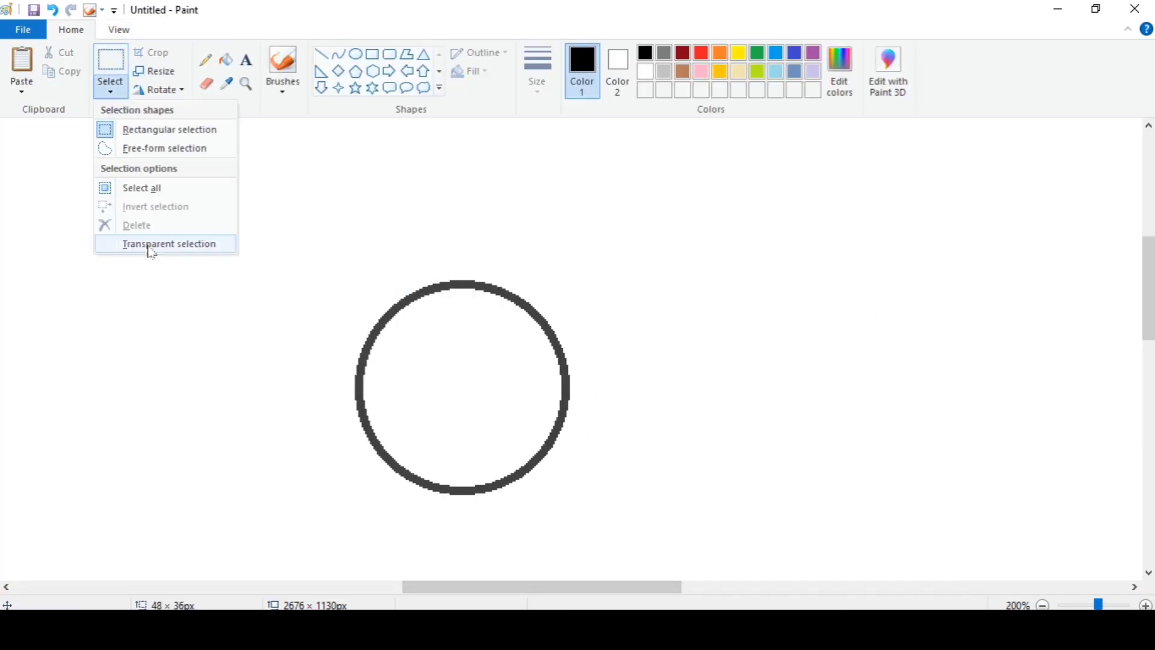
click(171, 244)
Paste four copies of the small circle, centring them on the large ring's top, right, left and bottom points.
right_click(256, 188)
click(294, 235)
drag(61, 158, 484, 293)
right_click(293, 216)
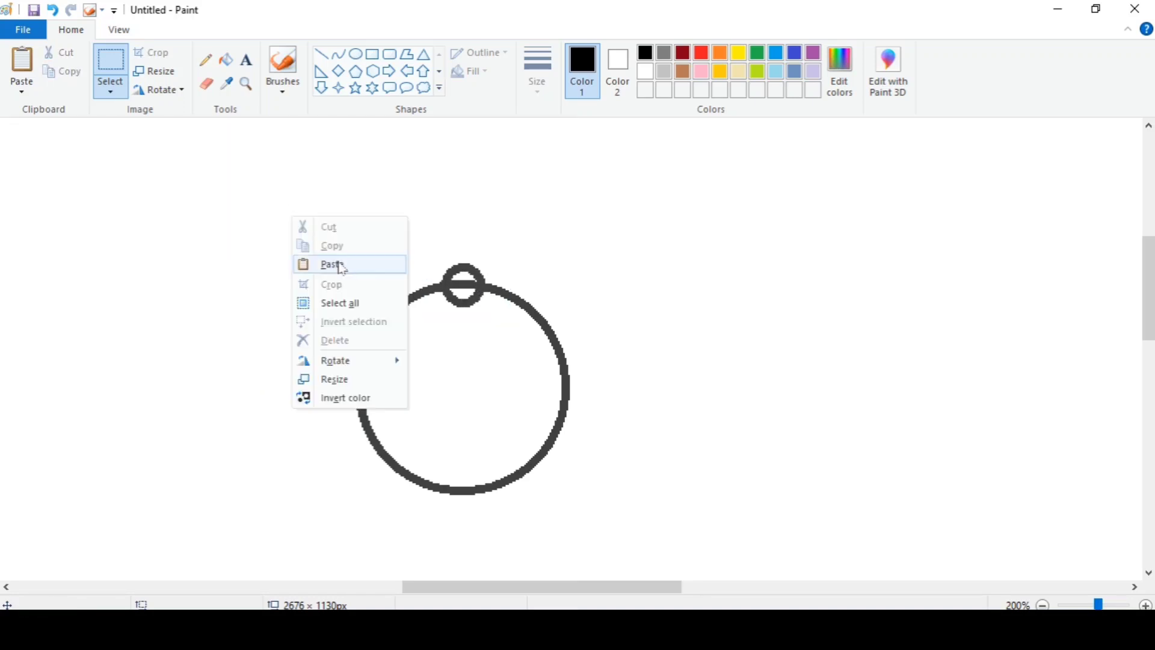
click(323, 263)
drag(37, 145, 578, 392)
key(ctrl+v)
key(ctrl+v)
drag(48, 154, 476, 490)
Paste four more small circles centred on the ring's upper-left, upper-right, lower-left and lower-right diagonal points.
key(ctrl+v)
drag(45, 151, 408, 321)
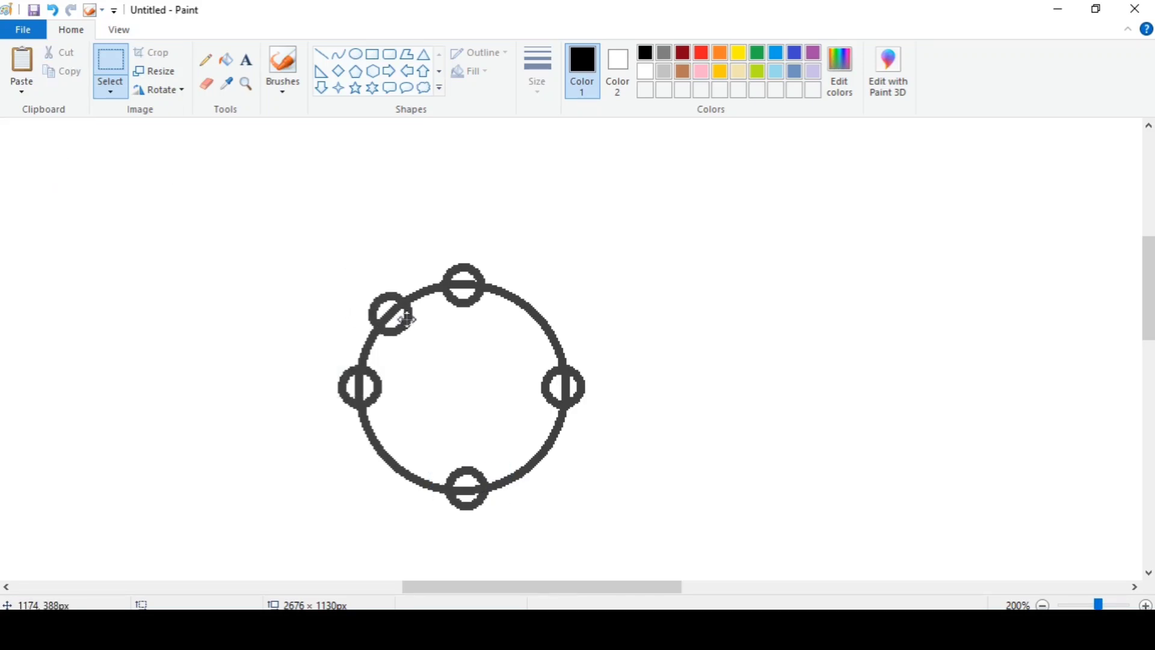
right_click(249, 231)
click(302, 280)
drag(40, 152, 548, 318)
key(ctrl+v)
drag(40, 152, 420, 465)
right_click(244, 258)
click(274, 304)
drag(40, 152, 558, 458)
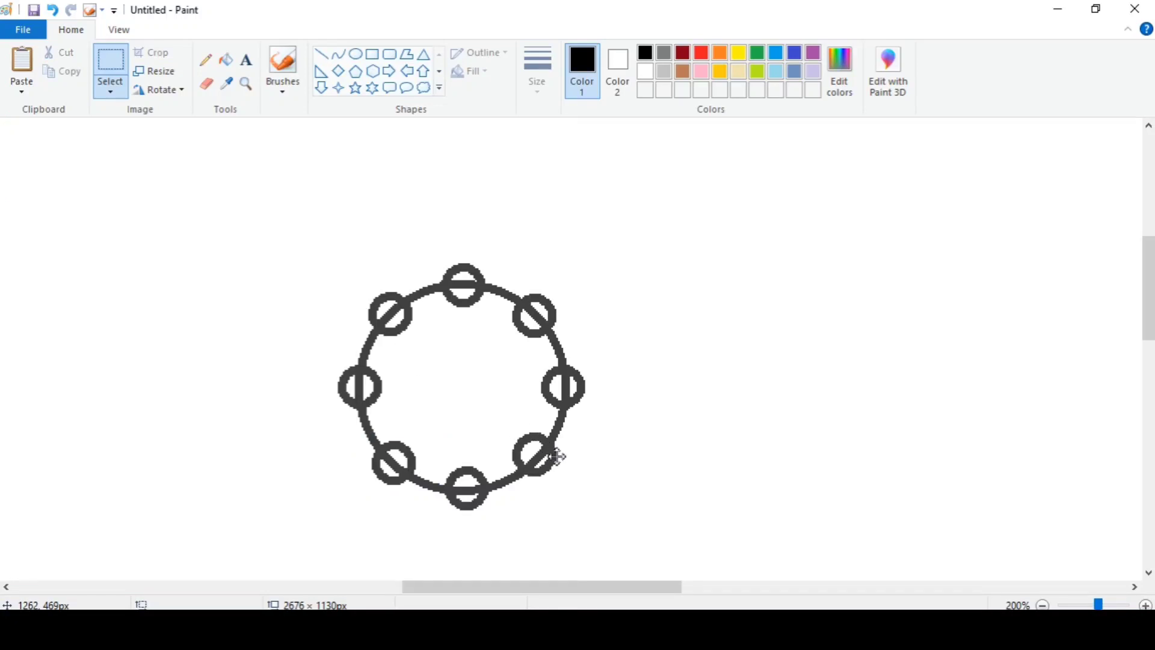
click(325, 206)
Draw a solid-outlined black circle and fit it closely around the ring's outer edge, covering the small circles' outer halves.
click(645, 71)
click(355, 54)
click(480, 52)
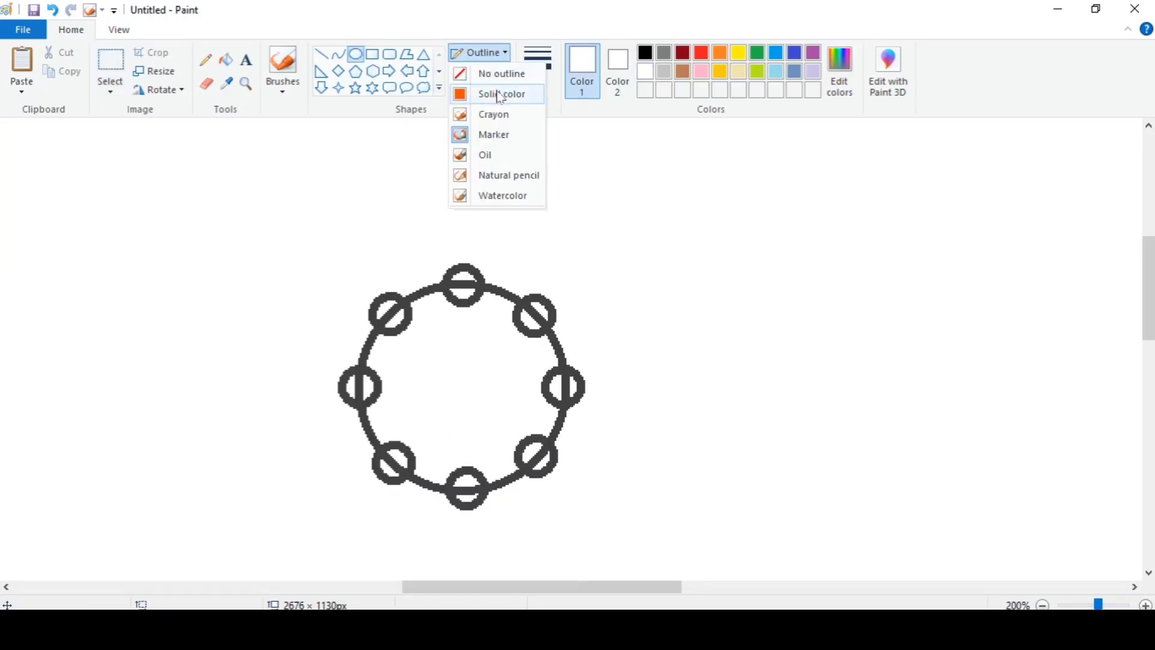
click(497, 95)
click(647, 53)
mouse_move(342, 262)
mouse_down()
mouse_move(539, 500)
mouse_move(569, 503)
mouse_up()
drag(442, 356, 451, 369)
drag(462, 503, 463, 495)
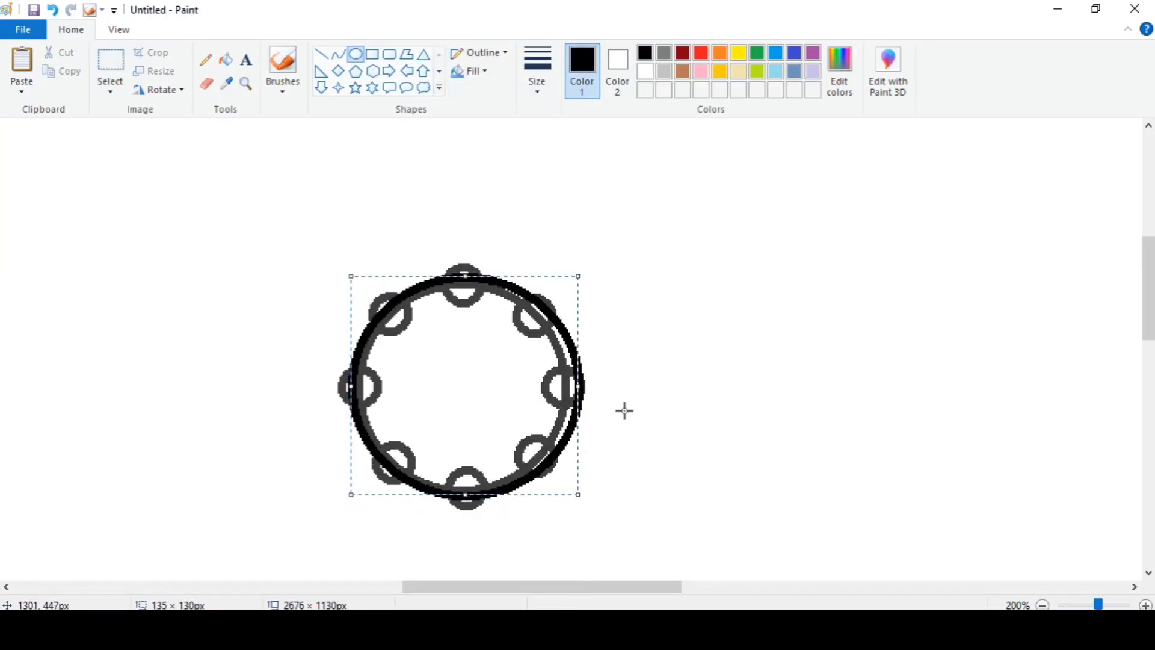
drag(578, 387, 571, 387)
Recolour the covering circle white and erase the leftover small-circle arcs outside the ring.
click(646, 71)
click(207, 84)
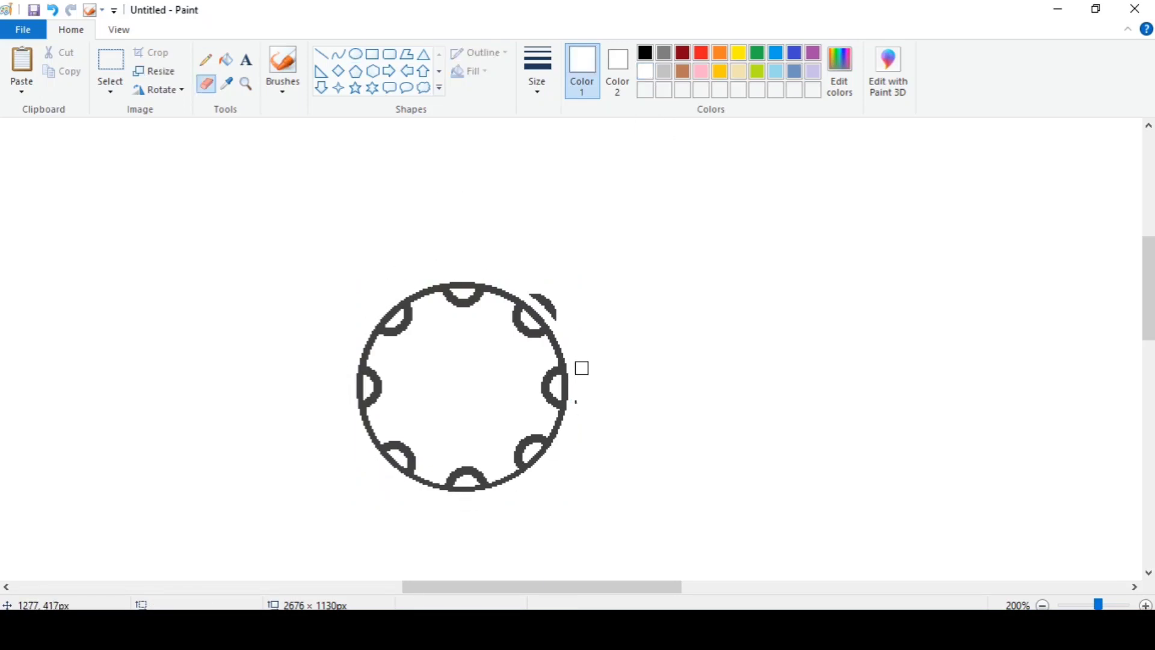
drag(582, 368, 537, 297)
Draw a black marker-outlined hub circle of about 39 × 39 px in the thickest line size and centre it in the ring.
click(645, 53)
click(538, 71)
click(576, 218)
click(356, 55)
click(479, 52)
click(495, 136)
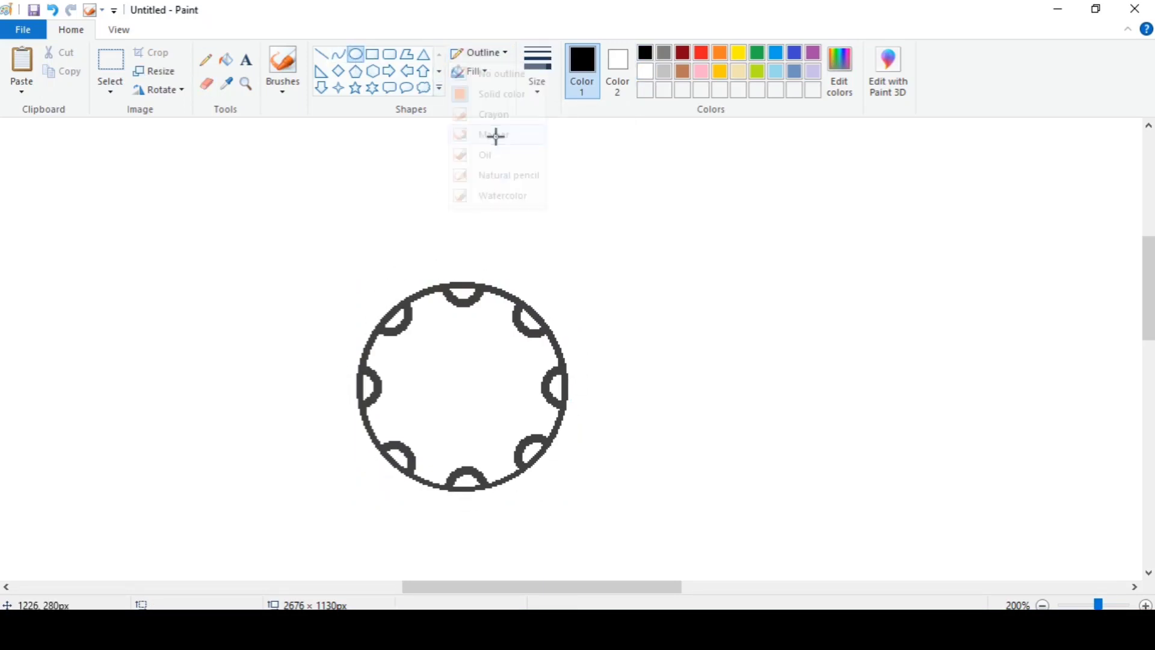
drag(564, 209, 639, 286)
drag(606, 243, 469, 381)
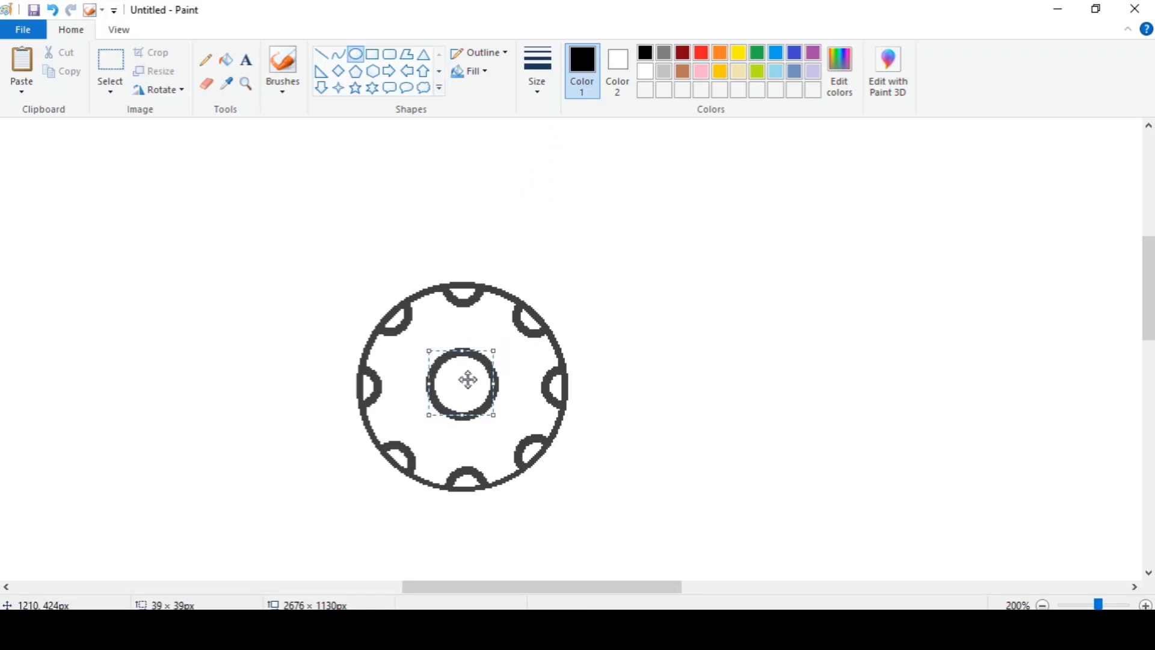
key(Down)
click(632, 287)
Draw a small bolt-hole circle outside the wheel, cut it, and toggle transparent selection.
drag(660, 240, 701, 275)
click(110, 60)
right_click(680, 246)
click(705, 257)
click(111, 91)
click(223, 247)
Paste copies of the bolt-hole circle above, below, to the upper left and to the left of the hub.
key(ctrl+v)
drag(27, 150, 474, 449)
key(ctrl+v)
right_click(286, 305)
click(322, 325)
drag(26, 149, 422, 350)
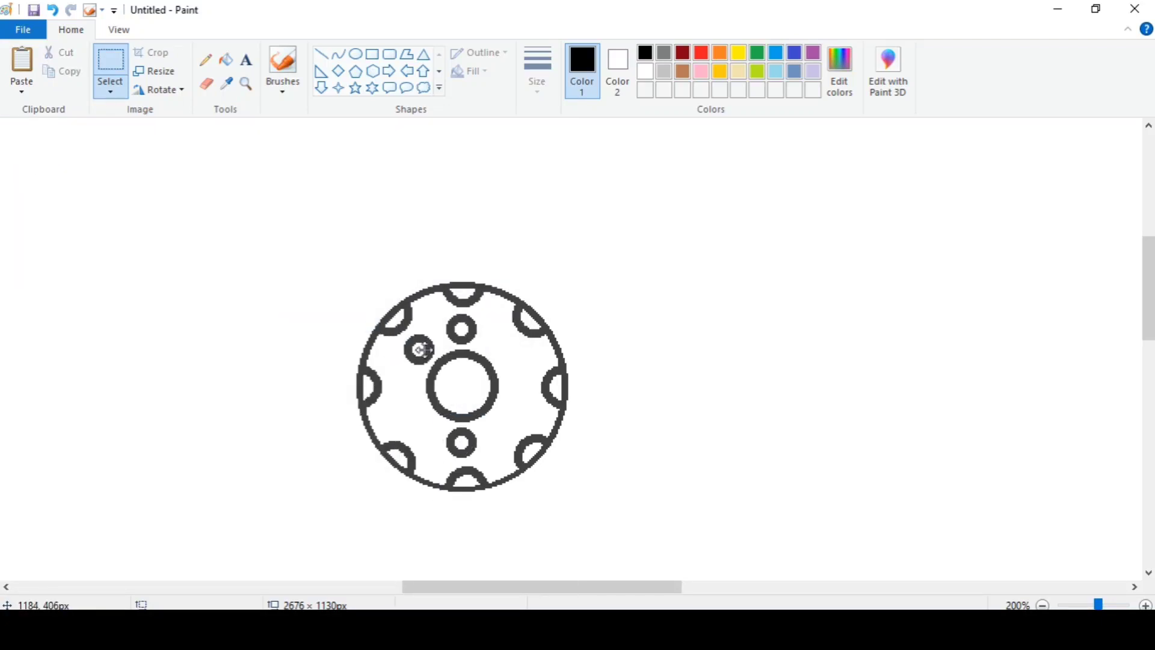
right_click(249, 263)
click(286, 285)
drag(24, 148, 408, 386)
Paste bolt-hole circles to the right, upper right, lower right and lower left of the hub.
right_click(263, 220)
click(300, 241)
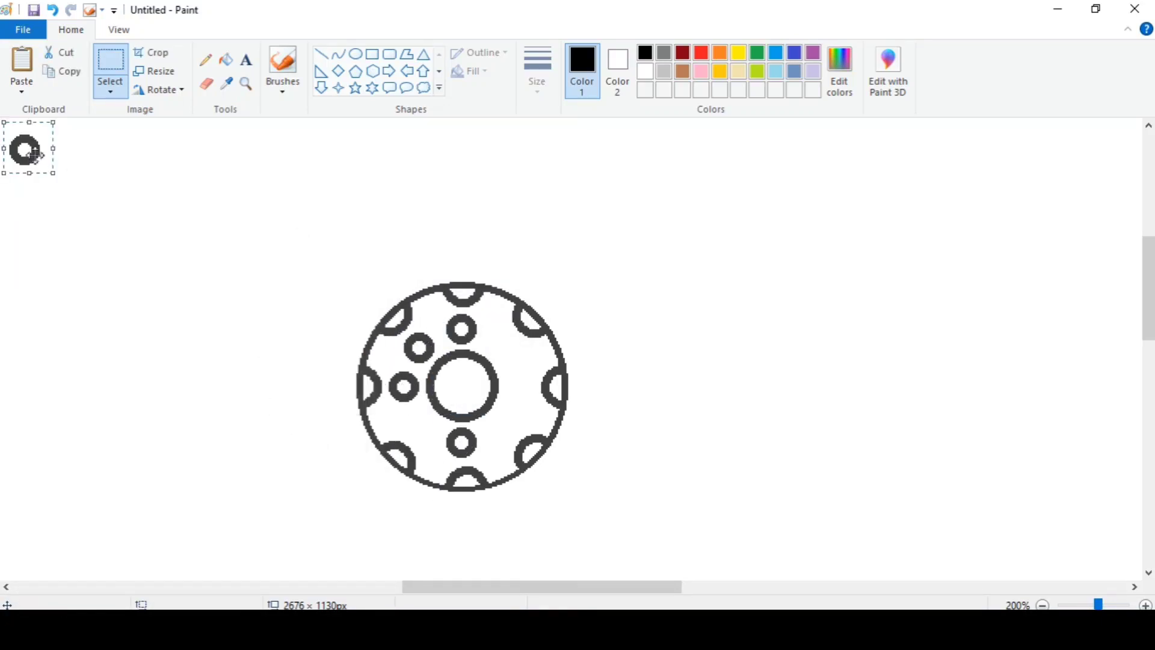
drag(24, 148, 506, 338)
right_click(533, 227)
click(567, 276)
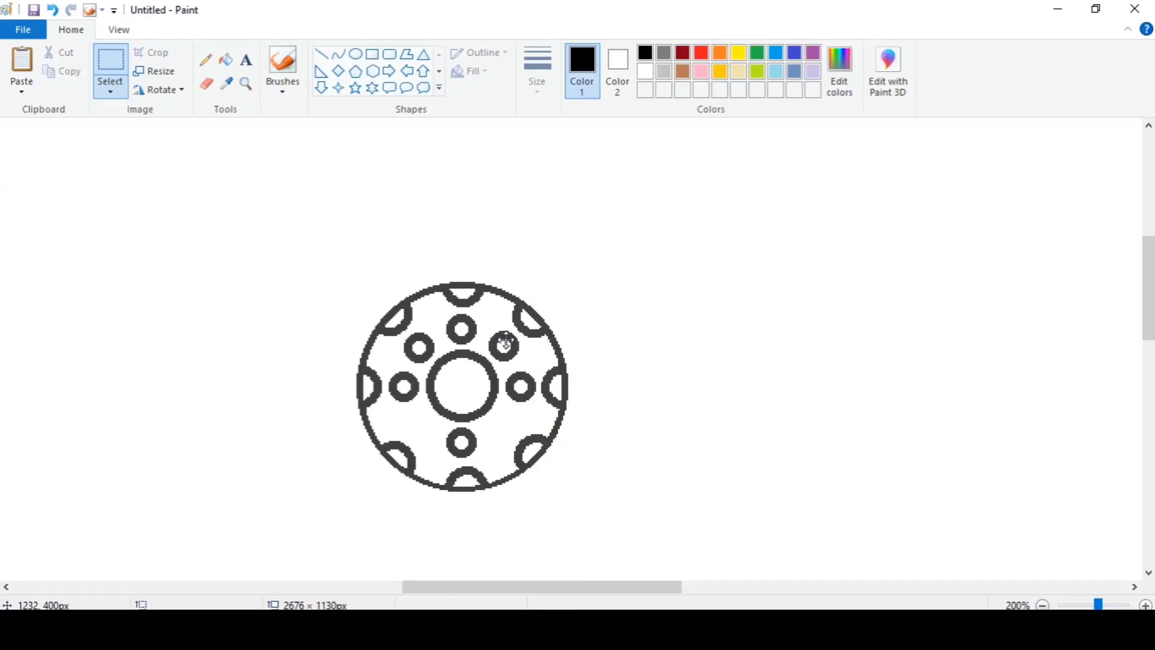
right_click(411, 234)
click(467, 283)
drag(25, 148, 510, 425)
right_click(260, 193)
click(297, 241)
click(496, 228)
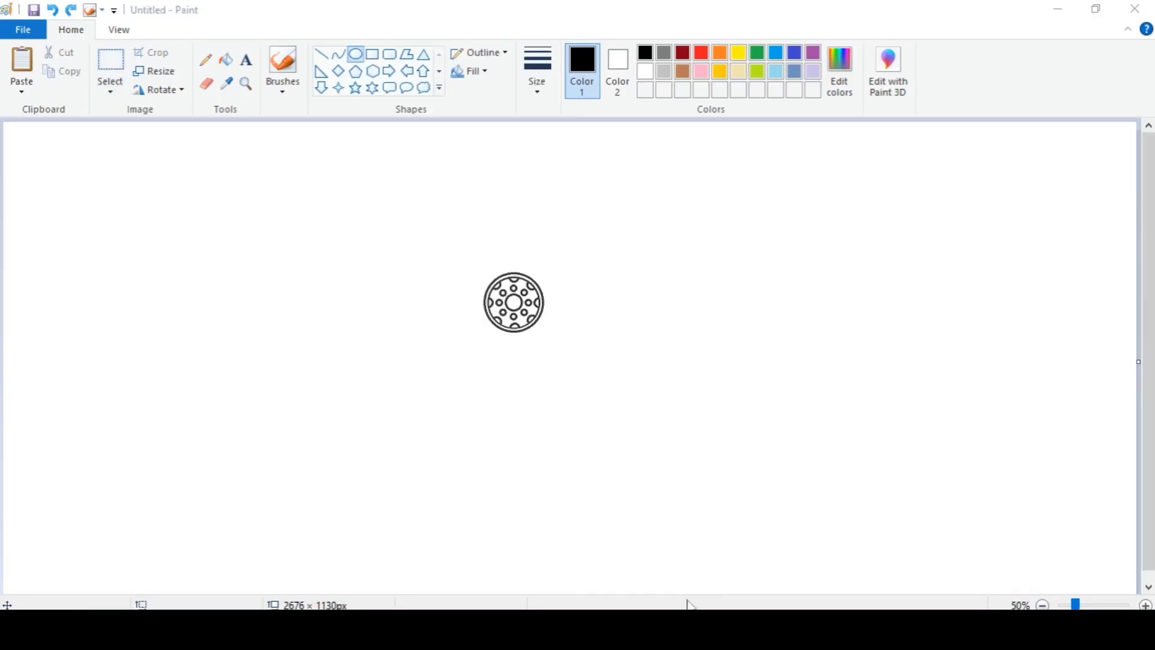
Draw a centred tire circle of about 223 × 223 px around the rim and a thick horizontal ground line about 2549 px long below it.
mouse_move(468, 255)
mouse_down()
mouse_move(562, 363)
mouse_move(562, 350)
mouse_up()
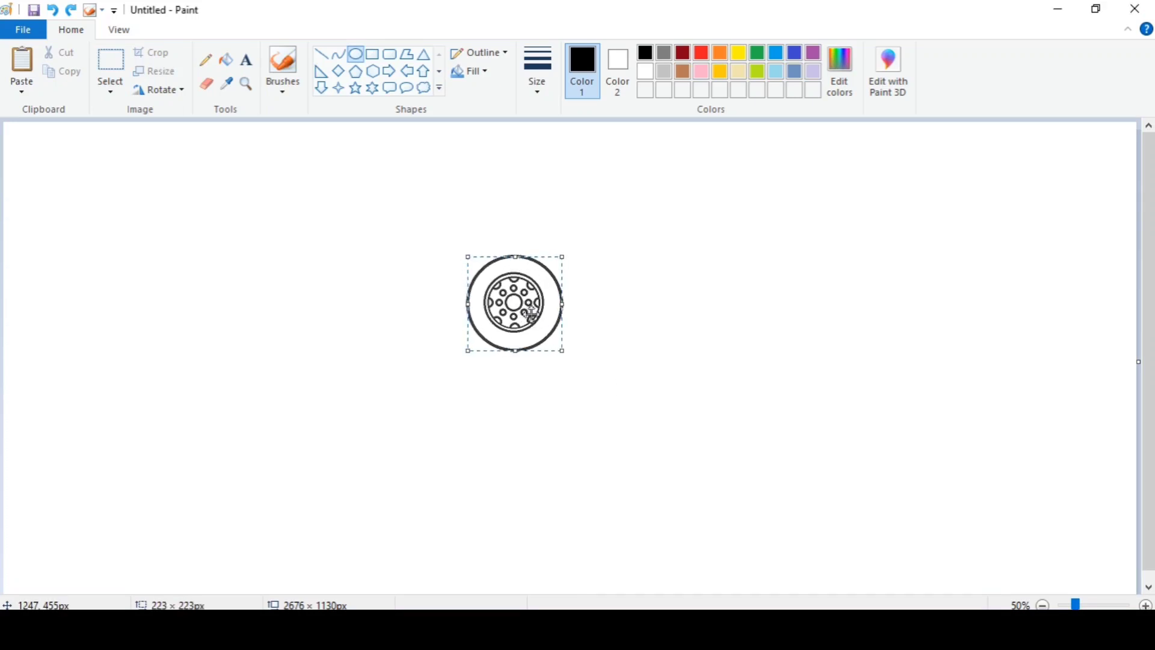
key(Left)
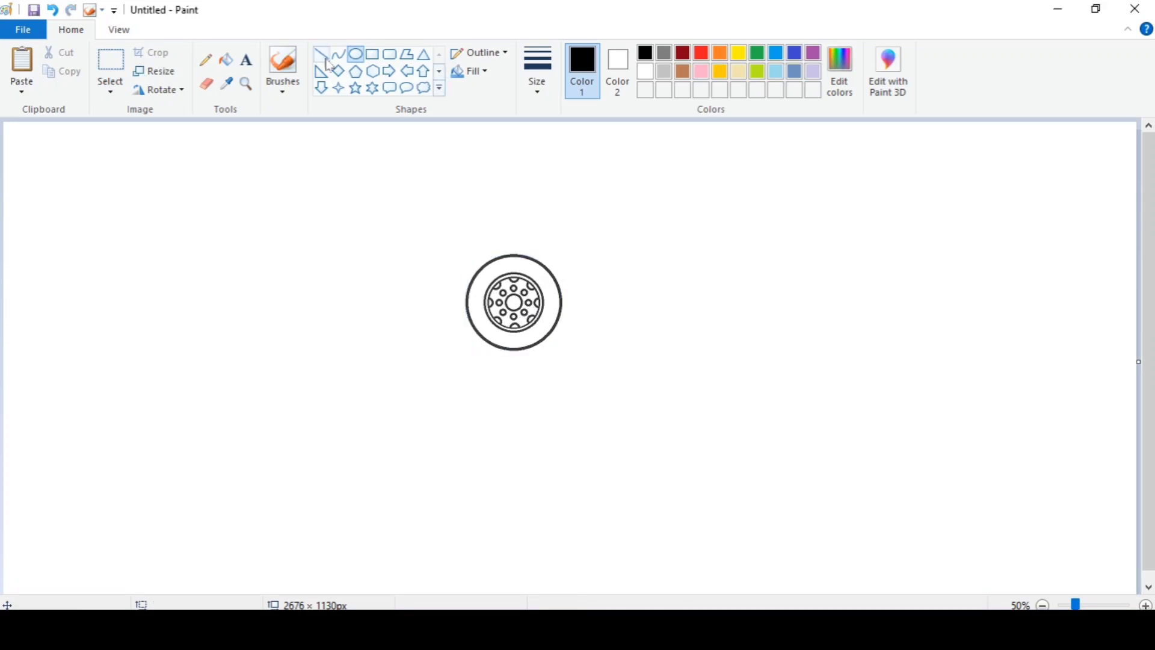
click(322, 55)
click(537, 71)
click(536, 217)
drag(31, 496, 1107, 593)
Draw a larger circle in the thinnest line size around the tire and nudge it concentric with the wheel.
click(355, 54)
click(537, 70)
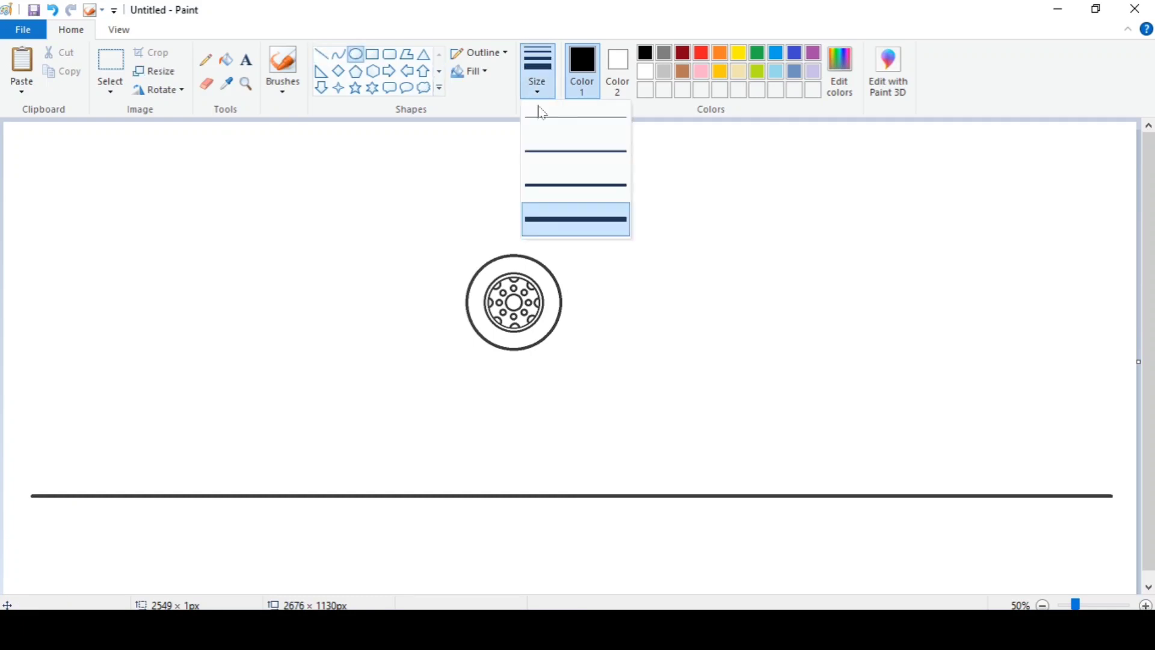
click(537, 118)
drag(459, 245, 566, 385)
key(Right)
key(Right)
key(Down)
key(Down)
click(688, 355)
Remove the lower arc of the outermost circle, leaving a wheel arch over the tire.
click(118, 30)
click(21, 71)
drag(276, 587, 526, 587)
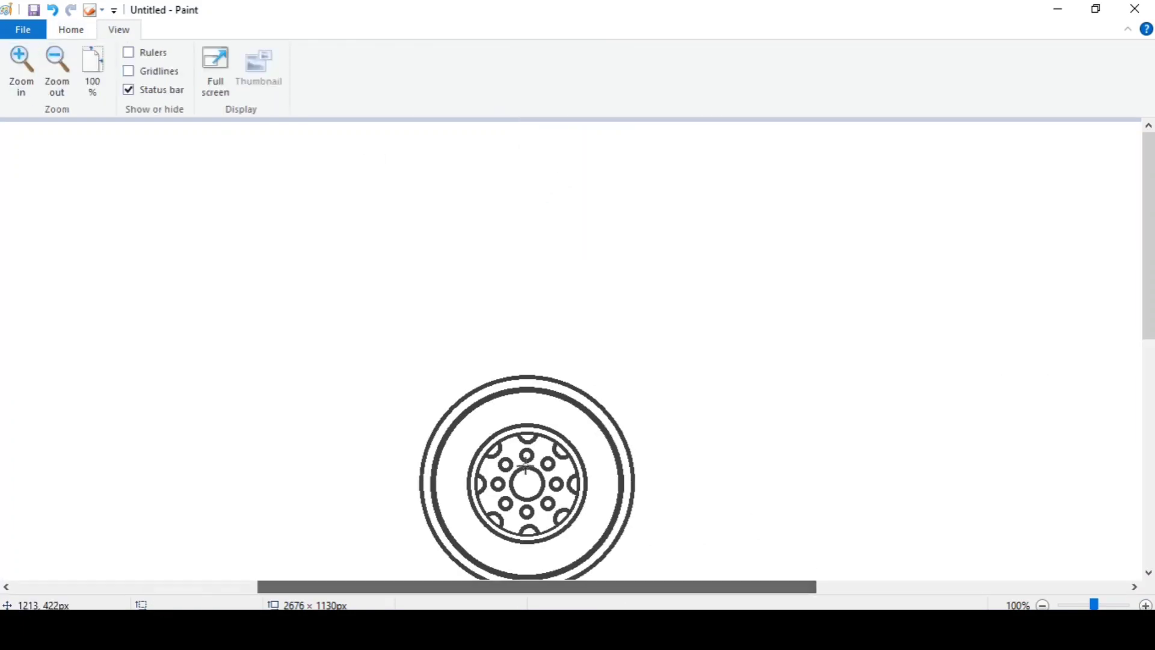
scroll(526, 467, down, 2)
click(71, 30)
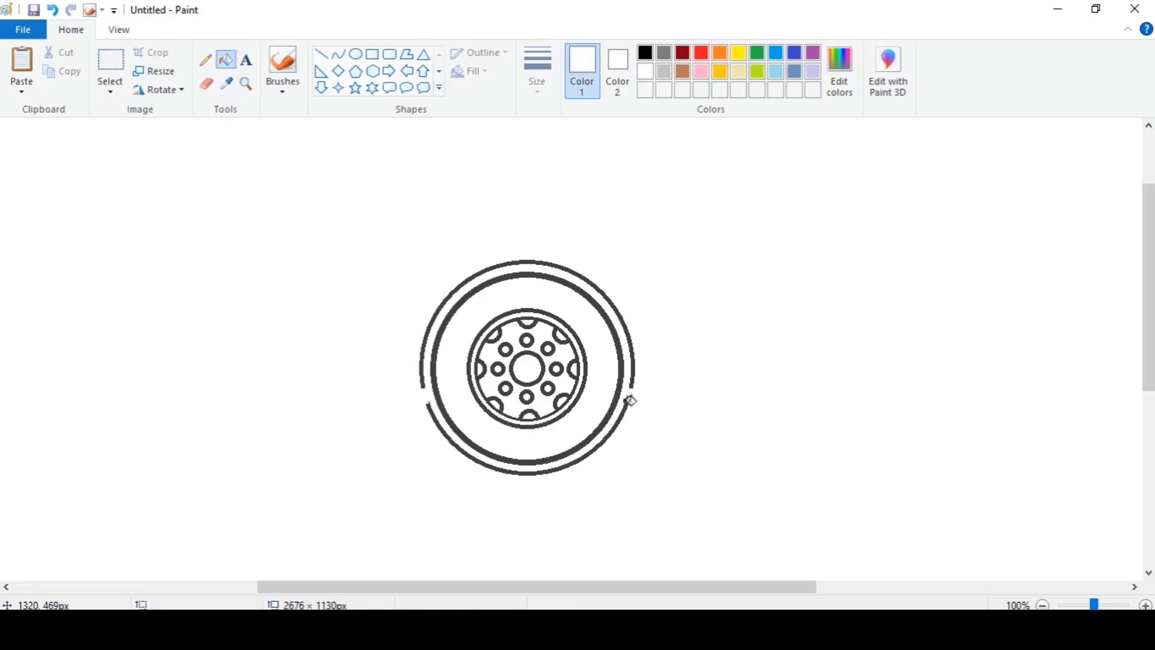
drag(626, 400, 424, 394)
Trim the arch ends and extend both sides straight down with vertical lines about 57 px long.
click(322, 54)
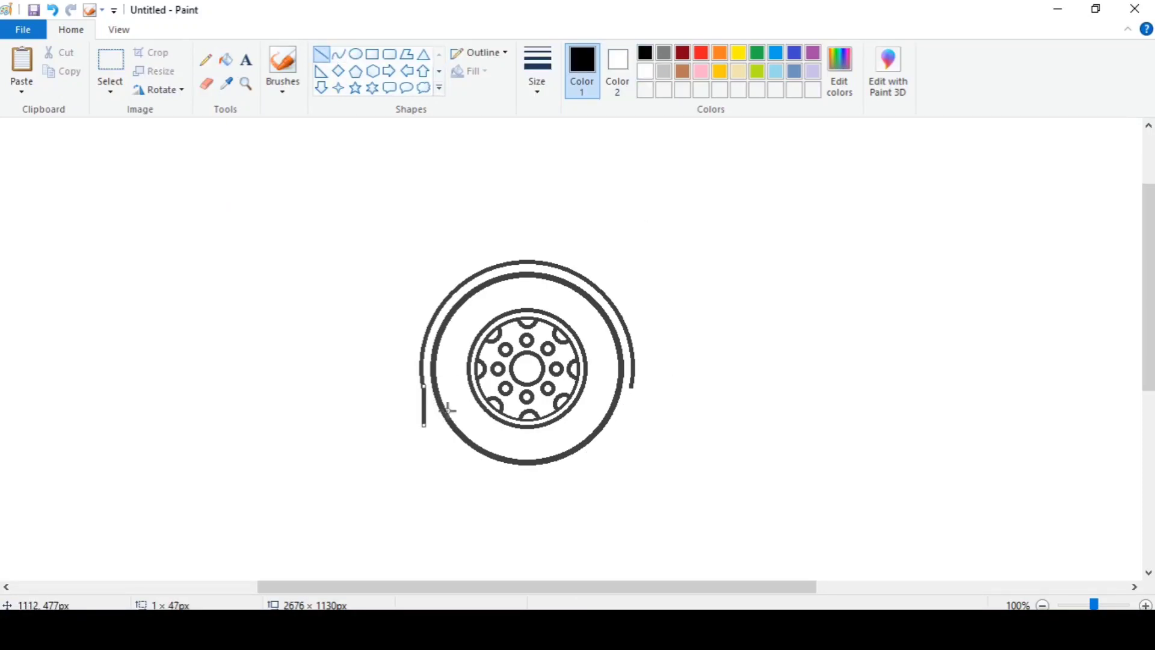
key(ctrl+z)
click(206, 83)
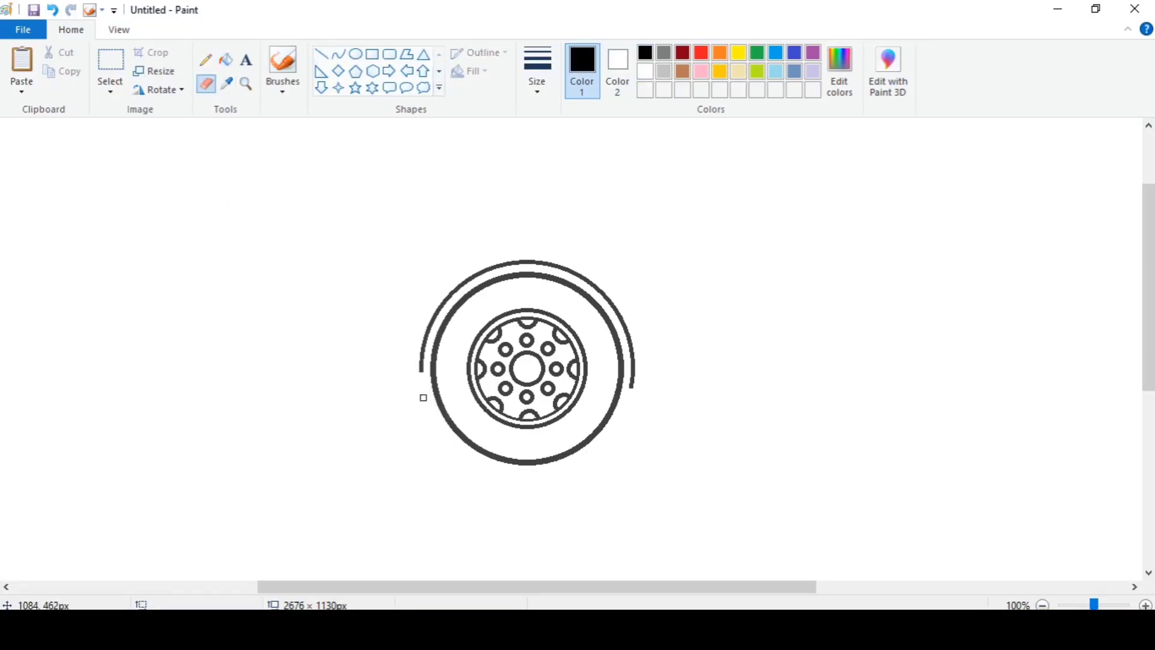
click(321, 54)
drag(421, 372, 426, 400)
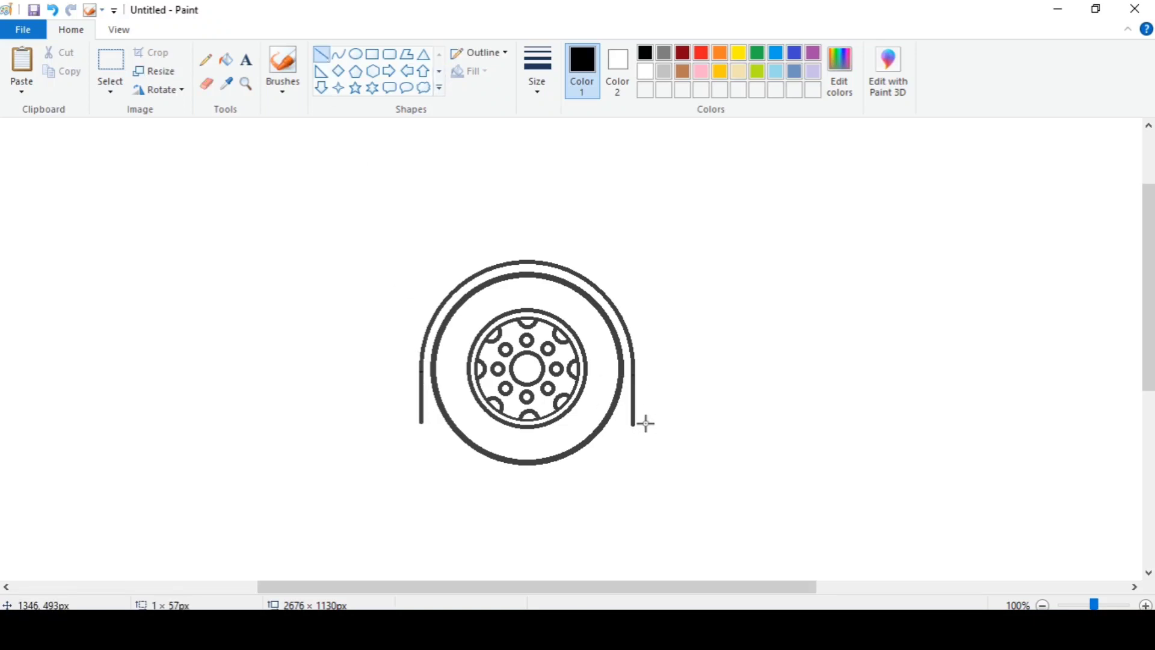
Copy the wheel with its arch and move the original onto the left part of the ground line.
click(119, 29)
click(57, 65)
click(71, 30)
click(112, 65)
drag(437, 231, 593, 342)
right_click(527, 263)
click(552, 293)
drag(552, 293, 321, 431)
Paste two copies of the wheel and arch side by side on the right part of the ground line as rear wheels.
key(ctrl+v)
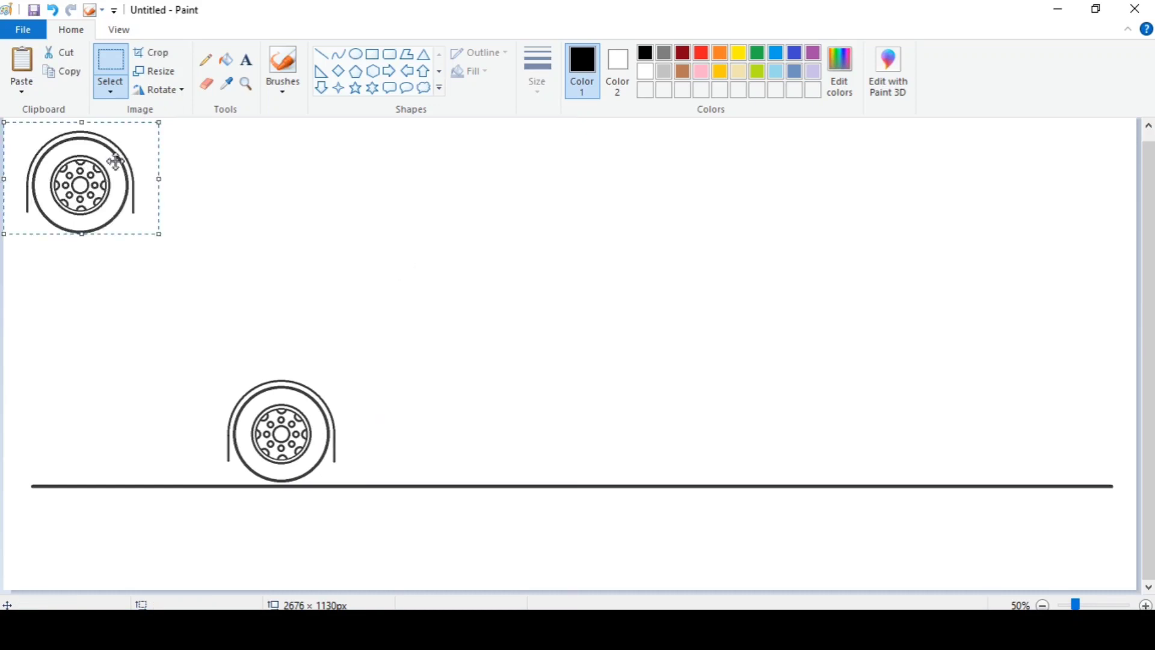
drag(114, 160, 807, 416)
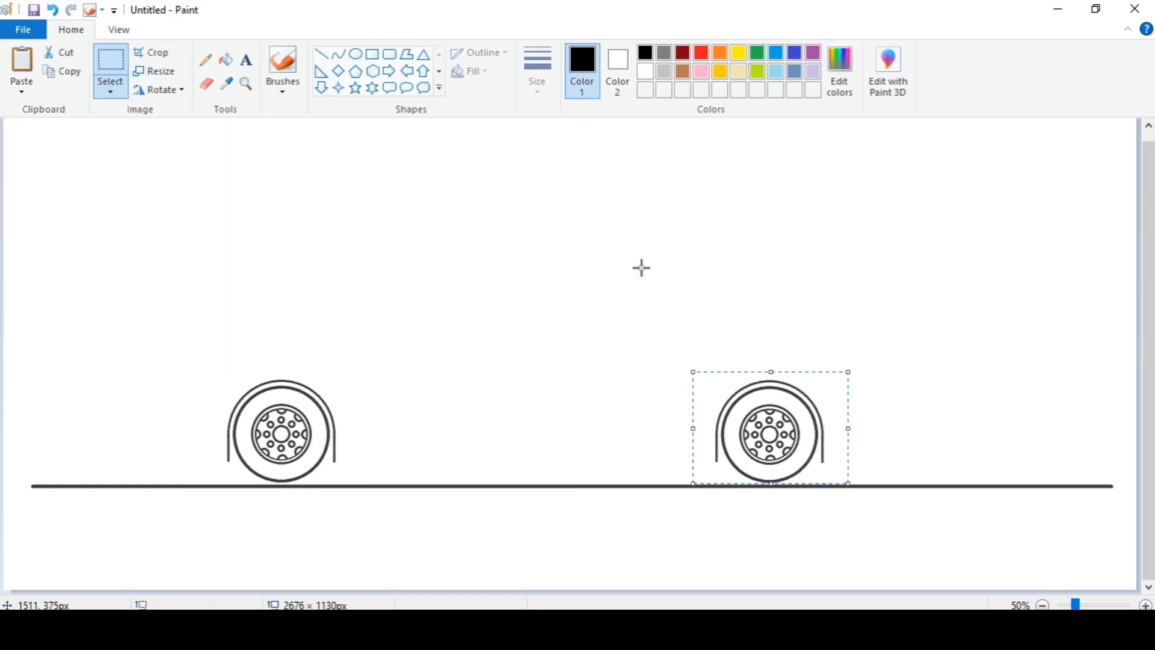
key(ctrl+v)
drag(96, 183, 911, 434)
key(Left)
key(Left)
key(Left)
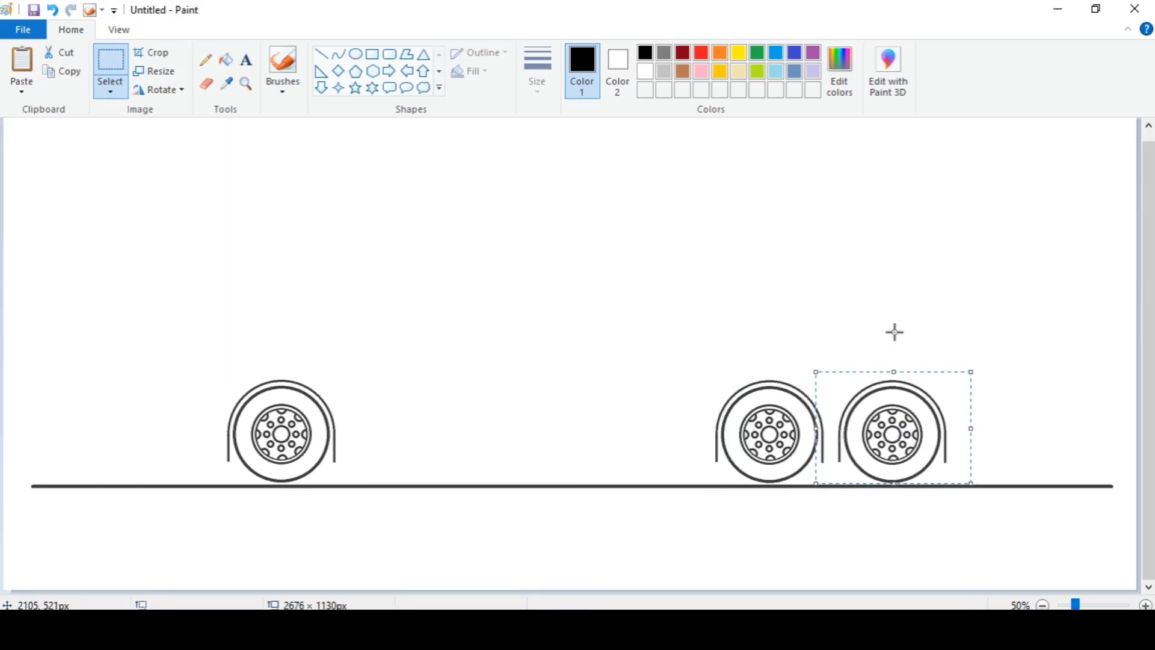
click(895, 583)
Draw the body's lower edge between the arches, add a 105 px rear stub with a rising slanted line, and extend 373 px forward.
scroll(632, 444, up, 1)
click(322, 54)
drag(335, 471, 717, 470)
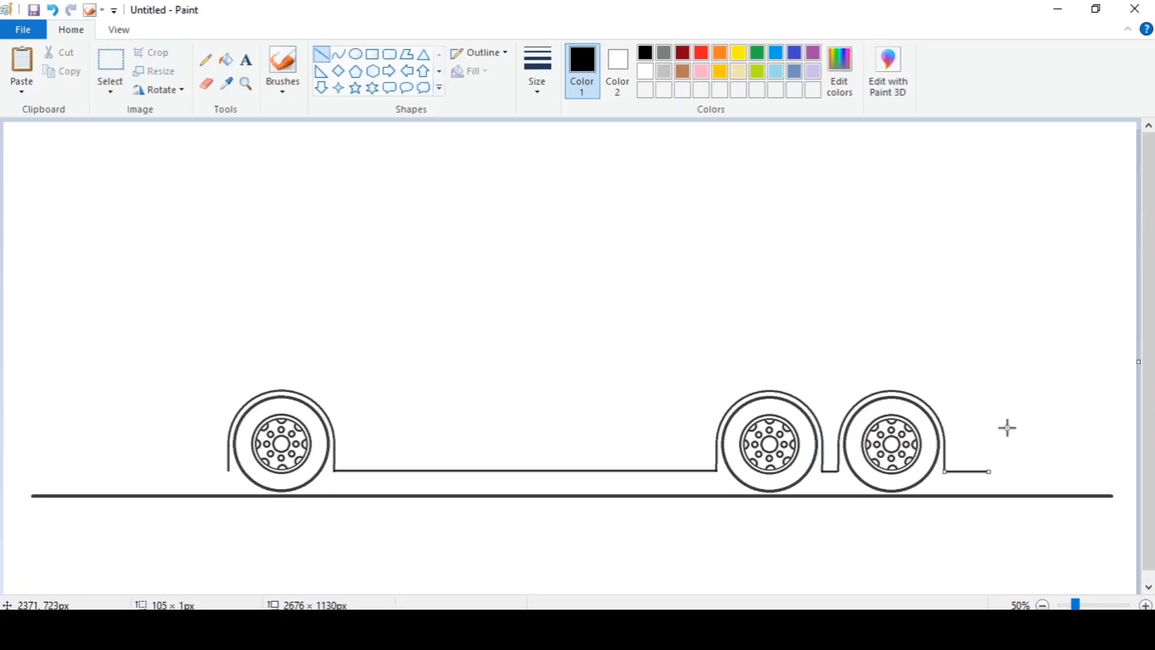
drag(990, 471, 1119, 462)
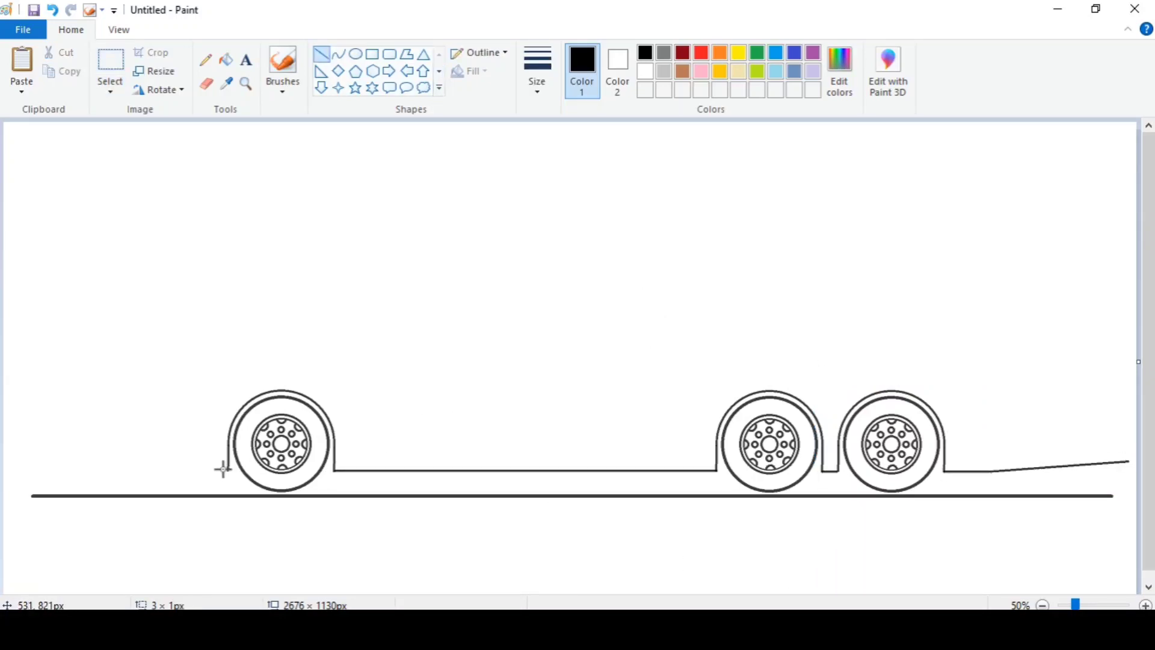
drag(223, 468, 72, 460)
Select the front wheel with its arch and adjoining lines and shift it slightly to the left.
click(114, 61)
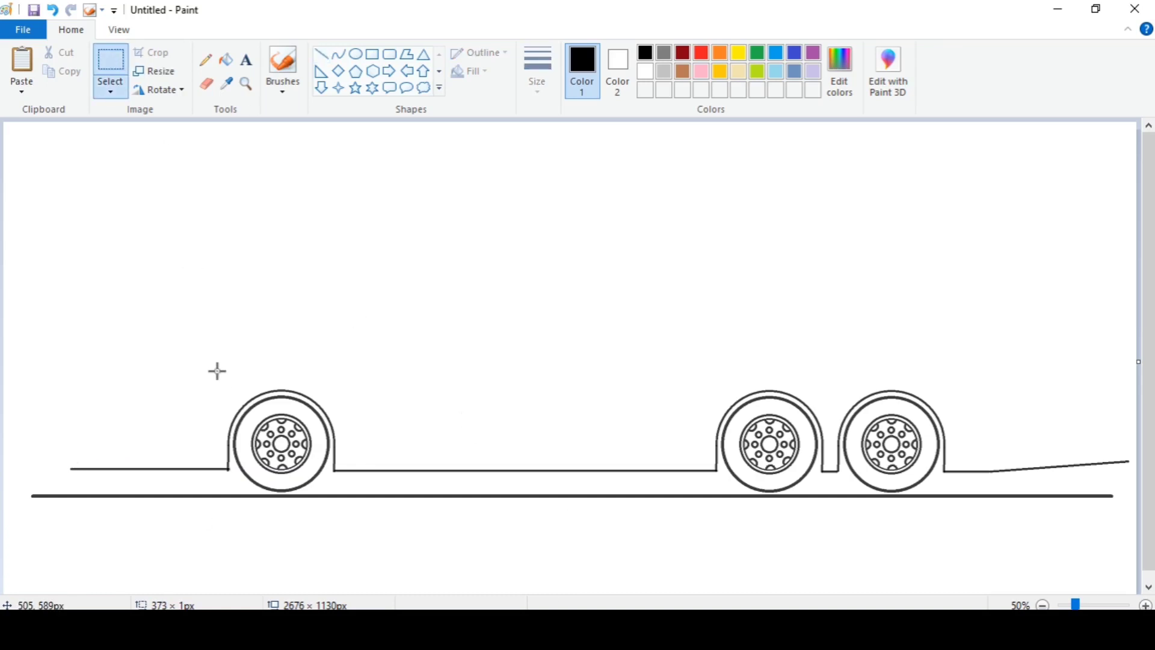
drag(217, 371, 348, 514)
key(Left)
key(Left)
key(Left)
key(Left)
key(Left)
key(Left)
key(Left)
key(Left)
key(Left)
key(Left)
key(Left)
key(Left)
key(Left)
key(Left)
key(Left)
key(Left)
key(Left)
key(Left)
key(Left)
key(Left)
click(427, 415)
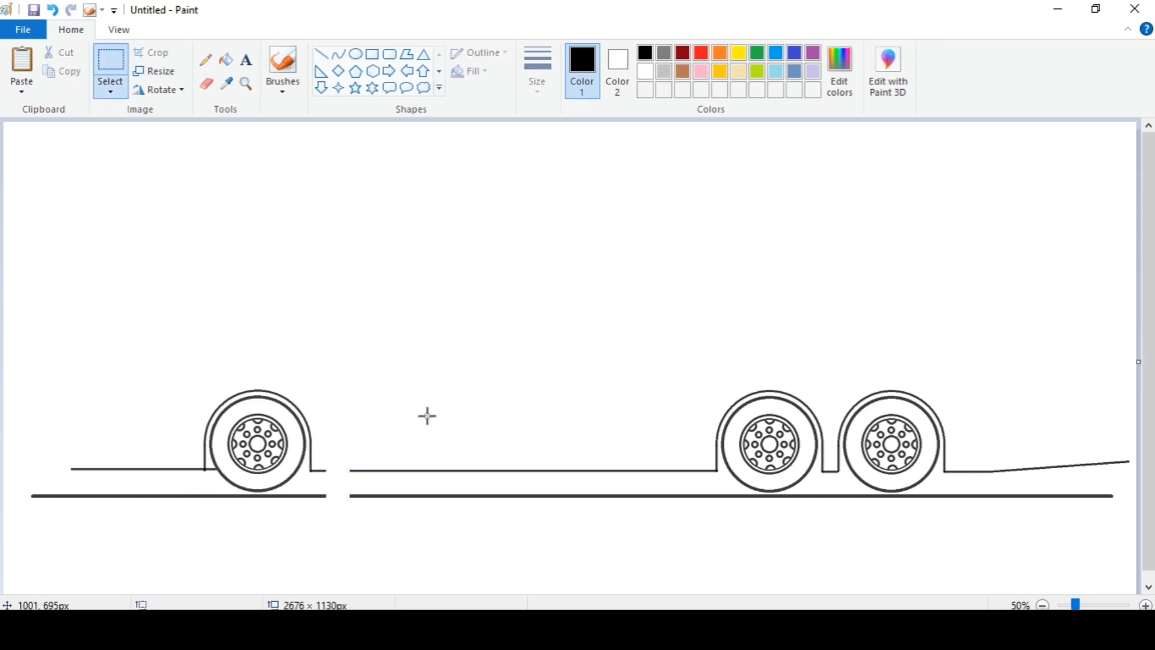
Copy a section of the lower body edge and ground line and paste it into the gap behind the front wheel.
drag(400, 448, 456, 529)
right_click(434, 486)
click(483, 323)
right_click(260, 260)
click(293, 309)
drag(294, 311, 352, 498)
click(340, 129)
Draw a horizontal roof line about 2139 px long high above the wheels and adjust its position slightly.
click(322, 54)
drag(215, 208, 1120, 272)
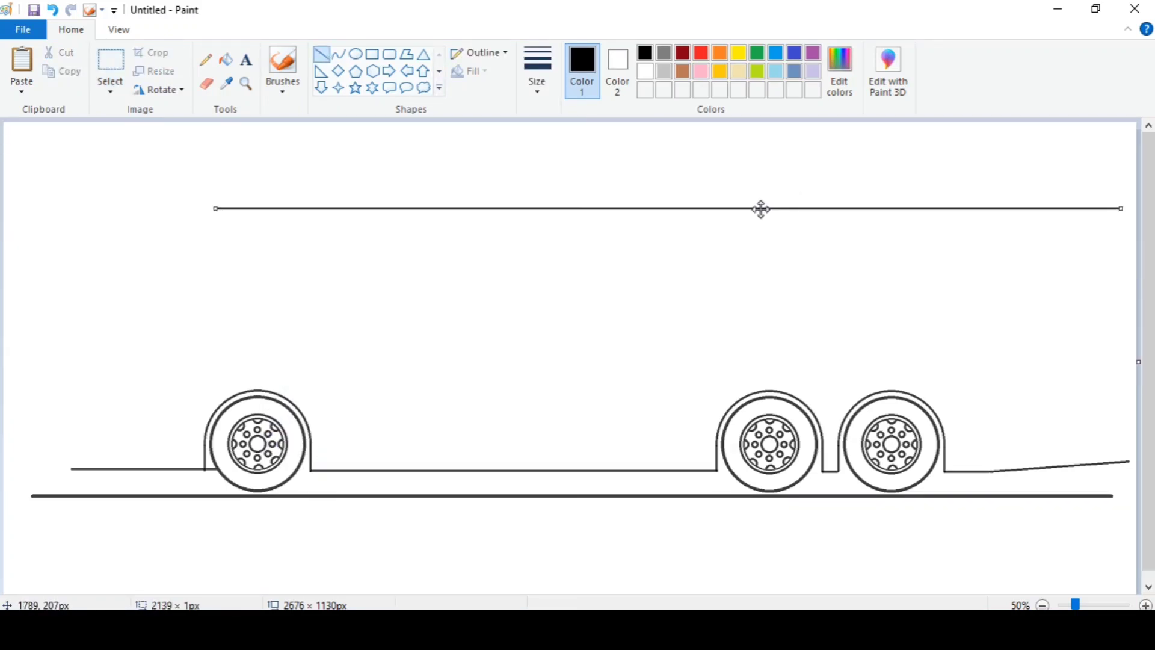
drag(761, 209, 763, 208)
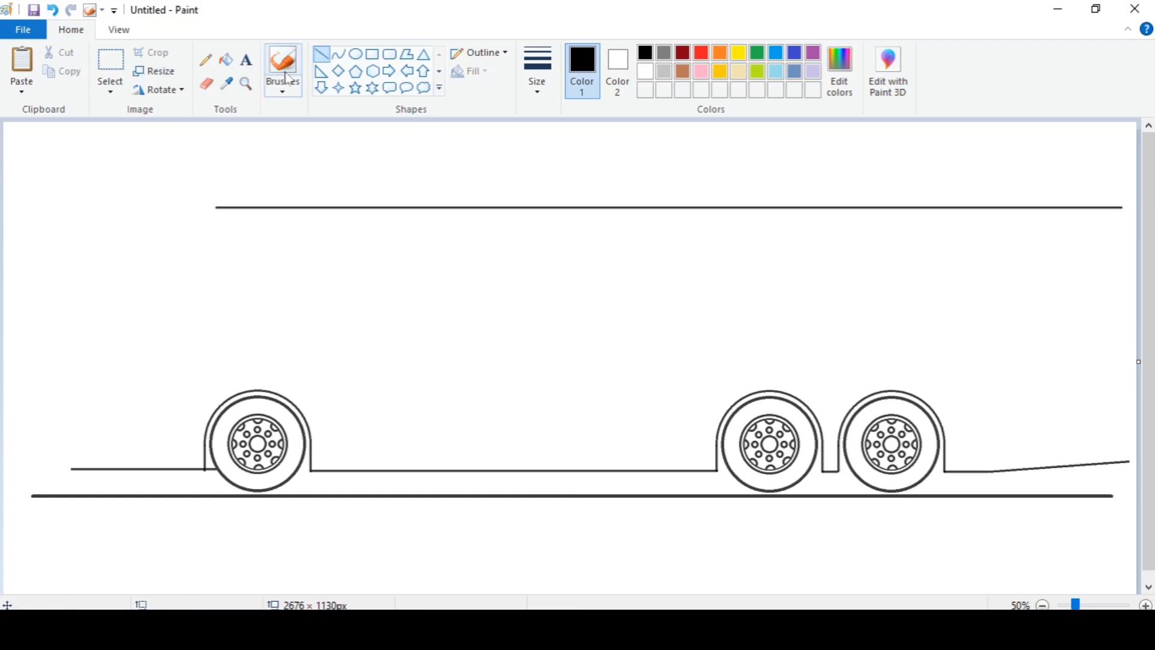
Draw a rounded lower front corner about 45 by 145 px and a tall curved windshield line rising above it.
click(339, 54)
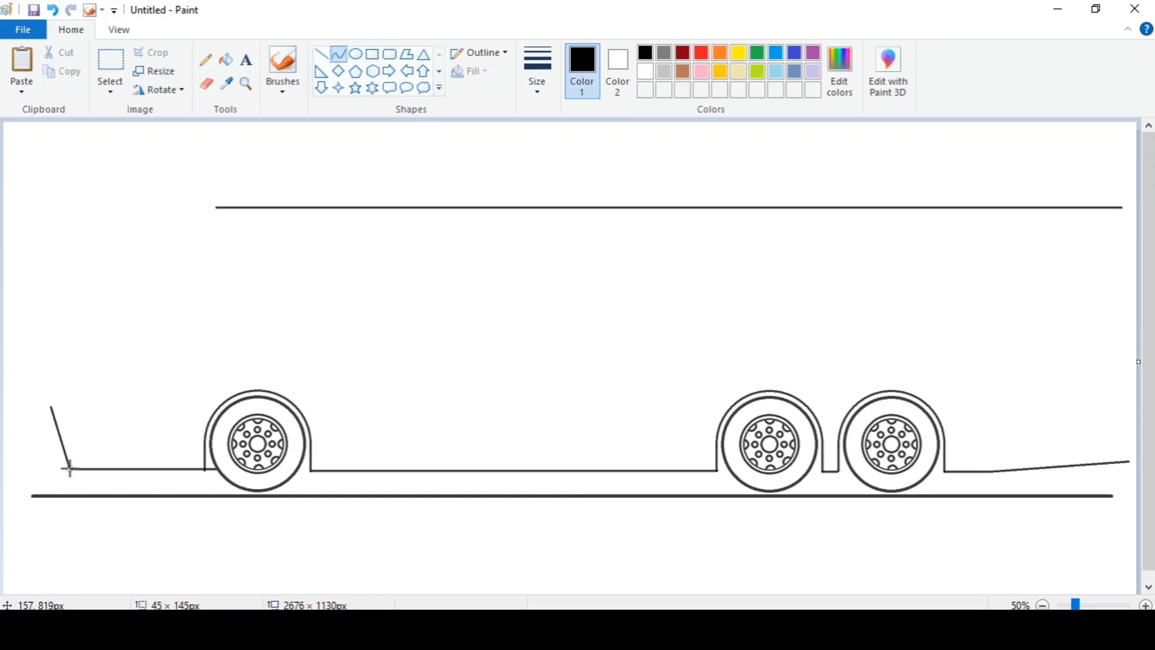
drag(54, 463, 55, 461)
click(51, 404)
drag(67, 330, 103, 211)
mouse_move(79, 304)
mouse_down()
mouse_move(56, 276)
mouse_move(67, 245)
mouse_up()
drag(74, 319, 79, 313)
click(167, 279)
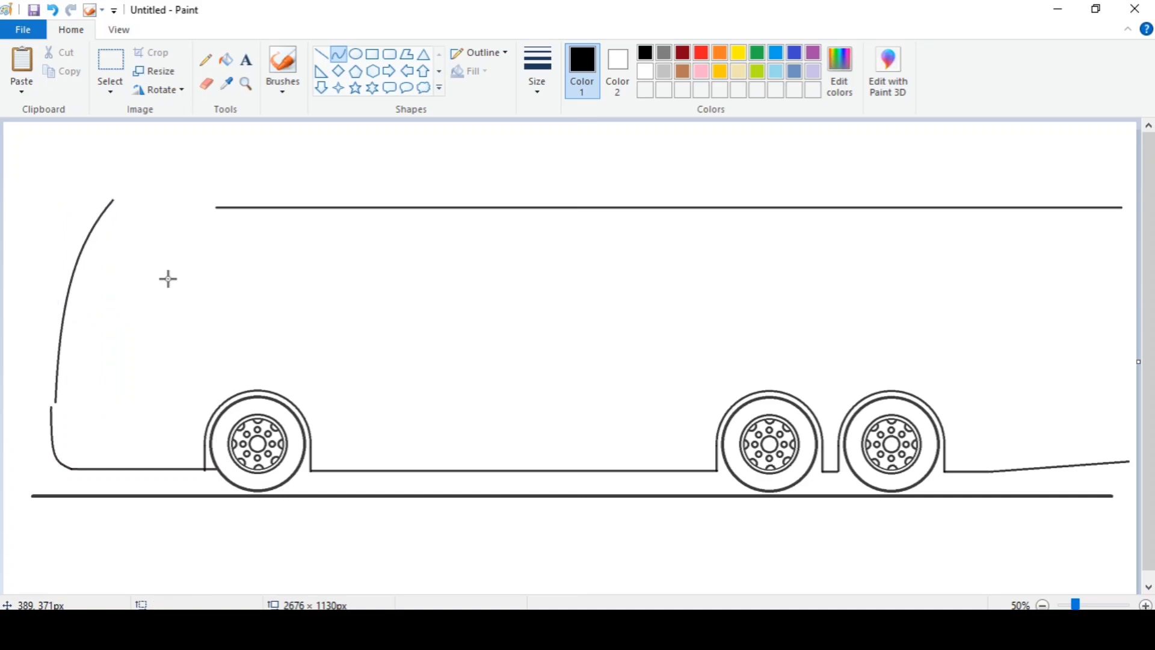
Select the front outline with its adjoining lower edge and ground line and shift it slightly to the left.
click(110, 63)
drag(32, 171, 139, 512)
click(144, 515)
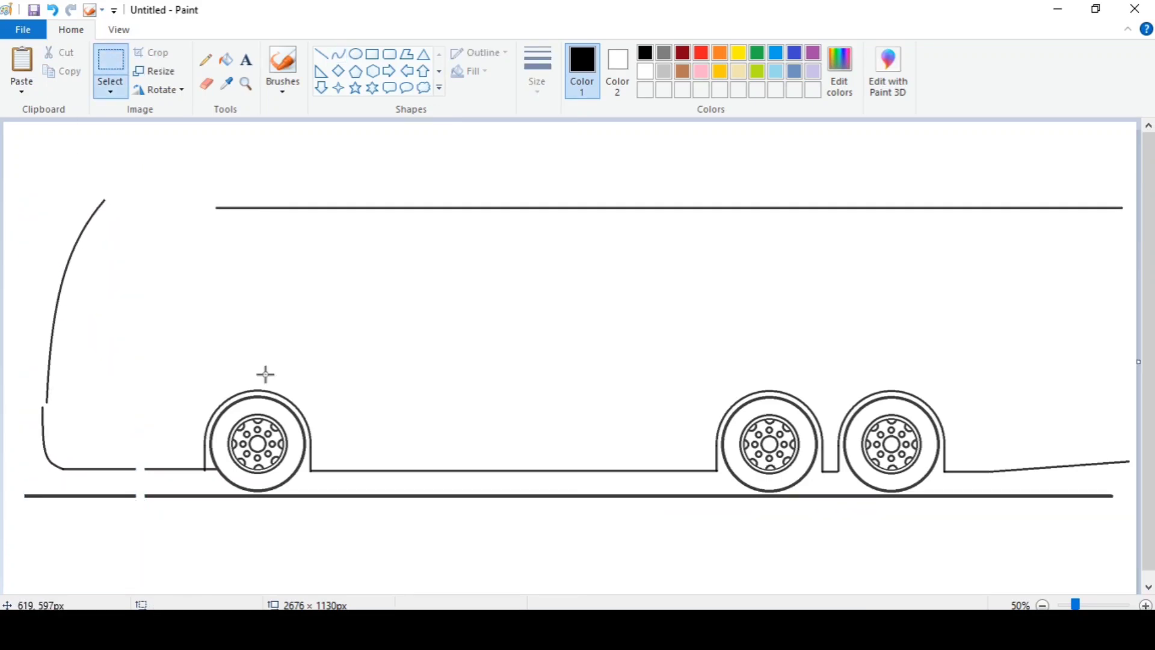
Copy a short section of the lower edge and ground line and paste it into the gap ahead of the front wheel.
drag(98, 451, 128, 523)
right_click(121, 485)
click(160, 317)
right_click(169, 254)
click(214, 301)
drag(22, 155, 143, 483)
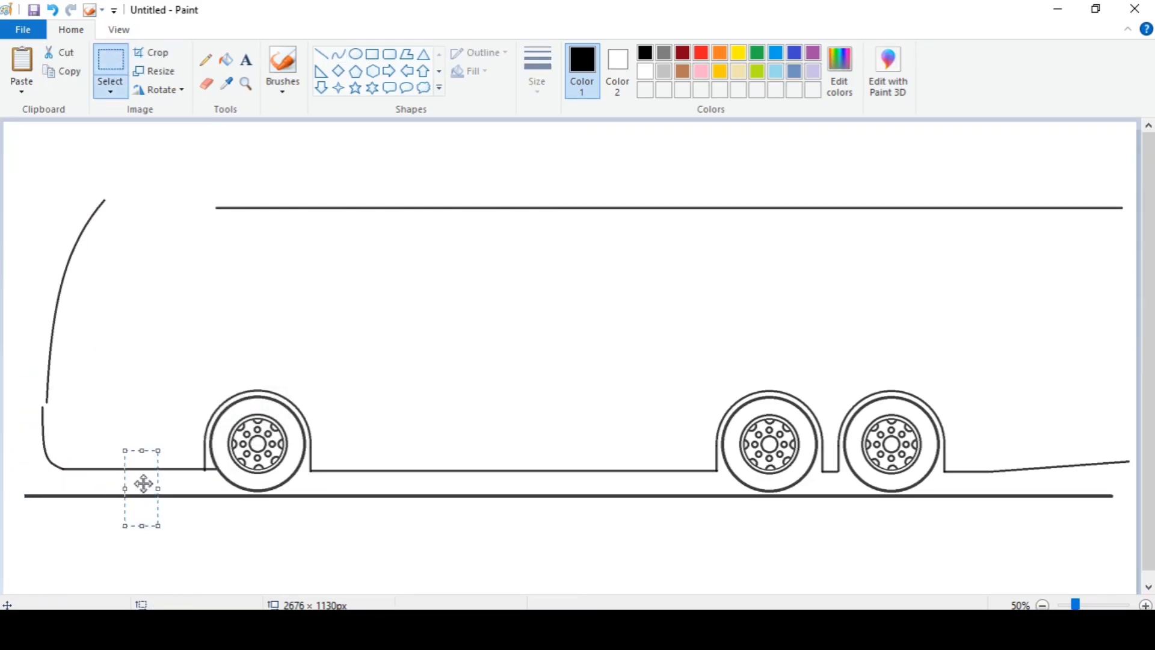
Draw a roof curve about 213 by 63 px from the windshield's upper end and extend it rearward with a 481 px horizontal line.
click(337, 60)
mouse_move(103, 201)
mouse_down()
mouse_move(191, 176)
mouse_move(125, 177)
mouse_up()
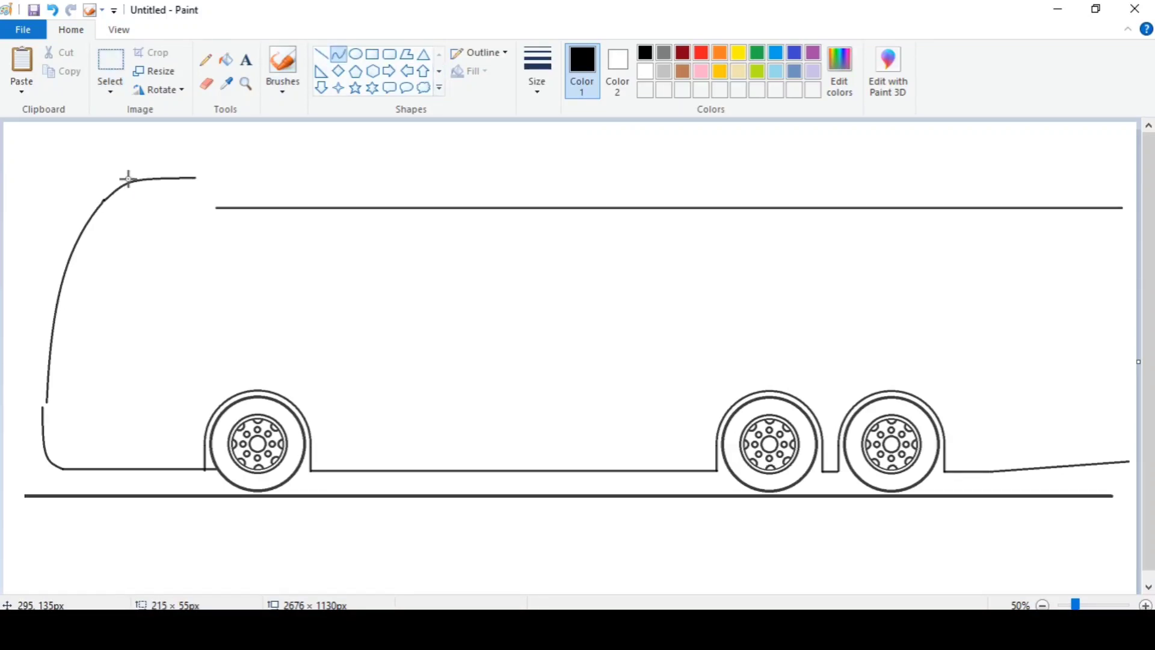
click(128, 178)
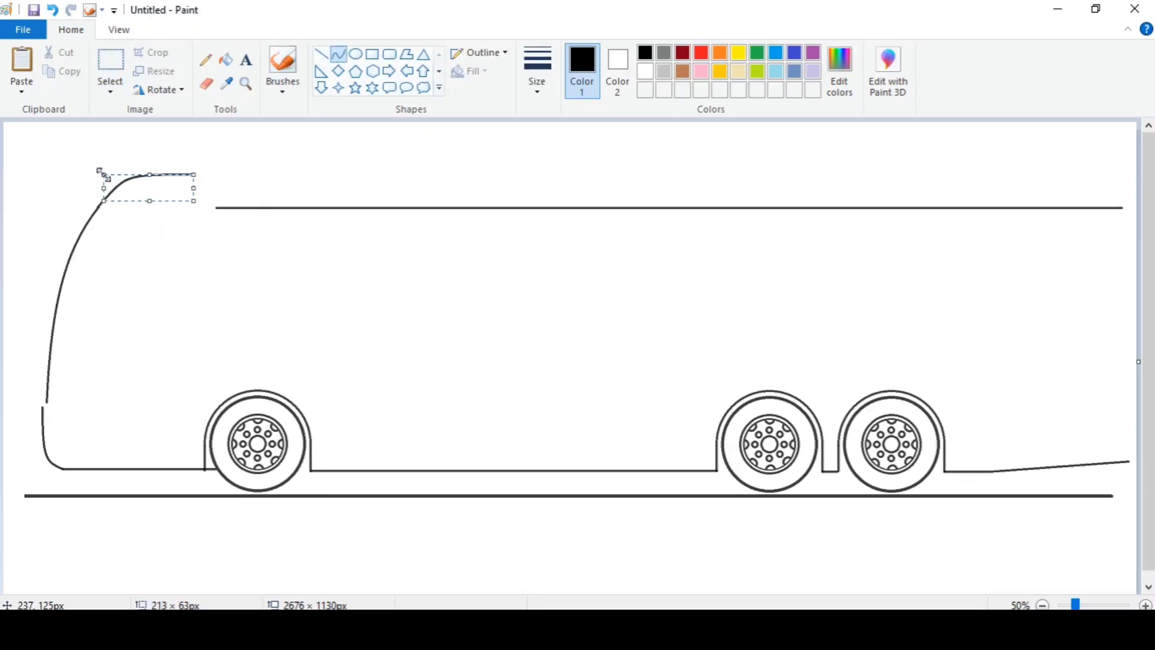
click(322, 54)
drag(223, 174, 374, 183)
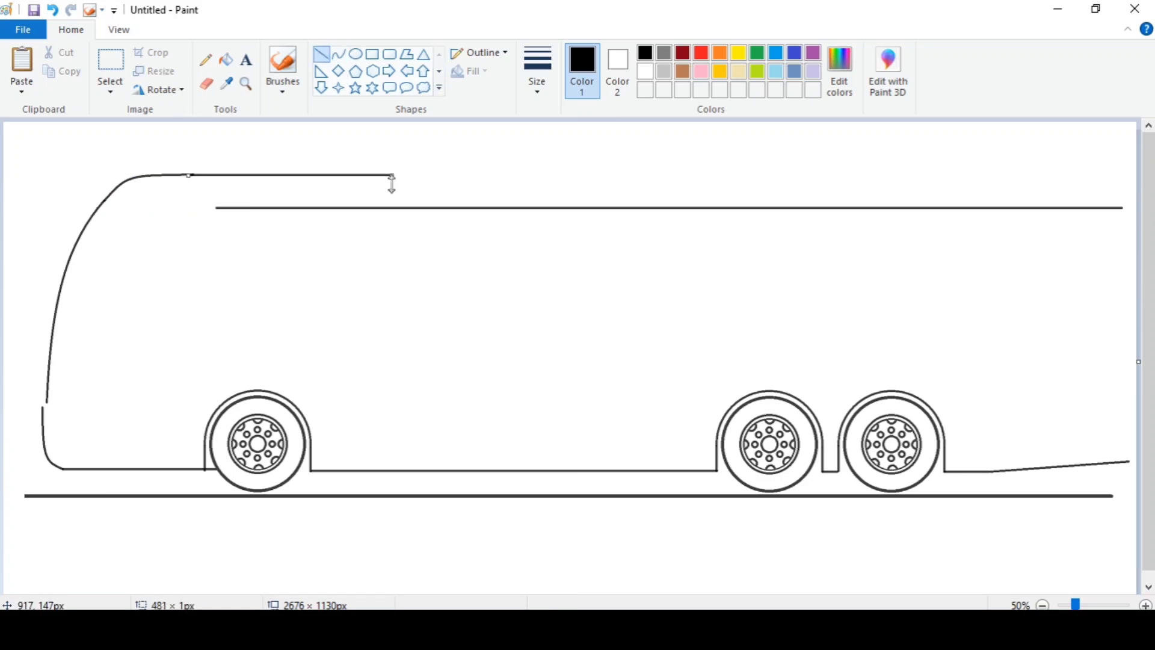
Select the raised front roof section and nudge it down and slightly left so it meets the windshield curve.
click(110, 60)
drag(94, 164, 419, 195)
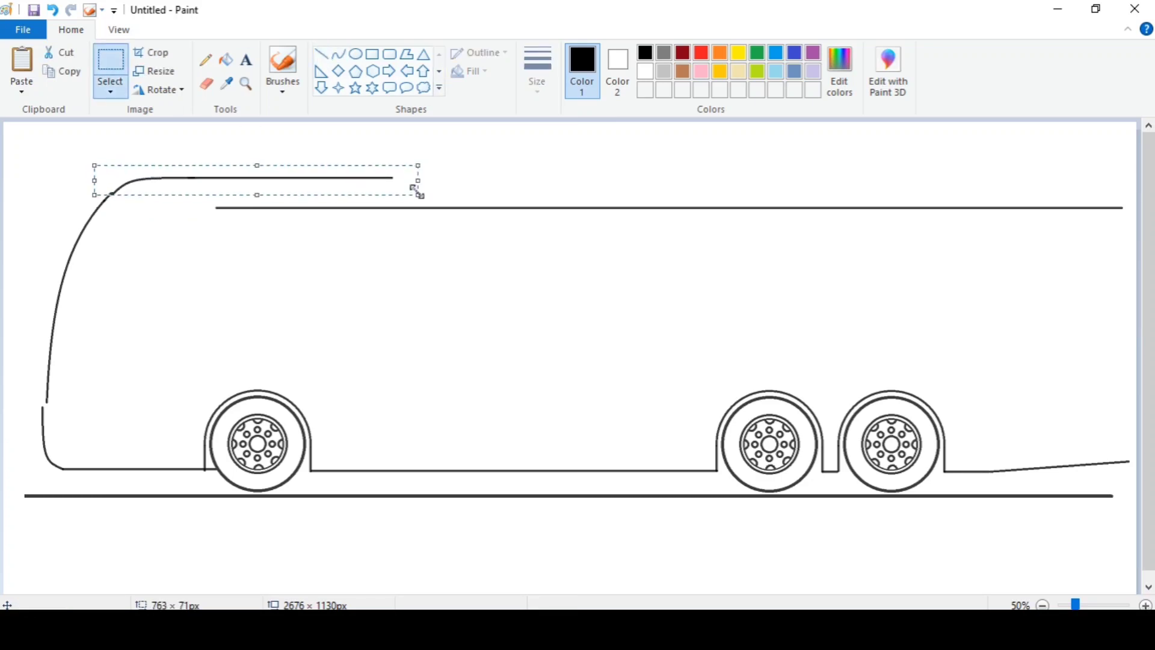
key(Down)
key(Down)
key(Down)
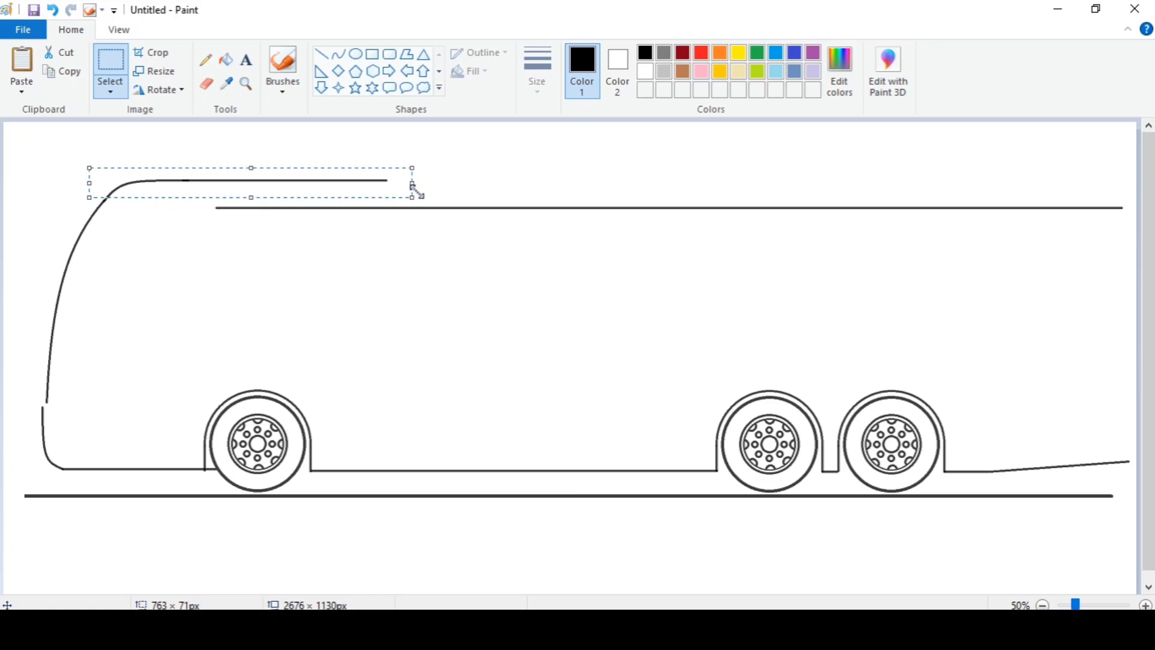
key(Down)
key(Down)
key(Down)
key(Left)
click(478, 161)
Draw a curve about 205 by 61 px from the raised roof's rear end down to the lower roof line.
click(339, 55)
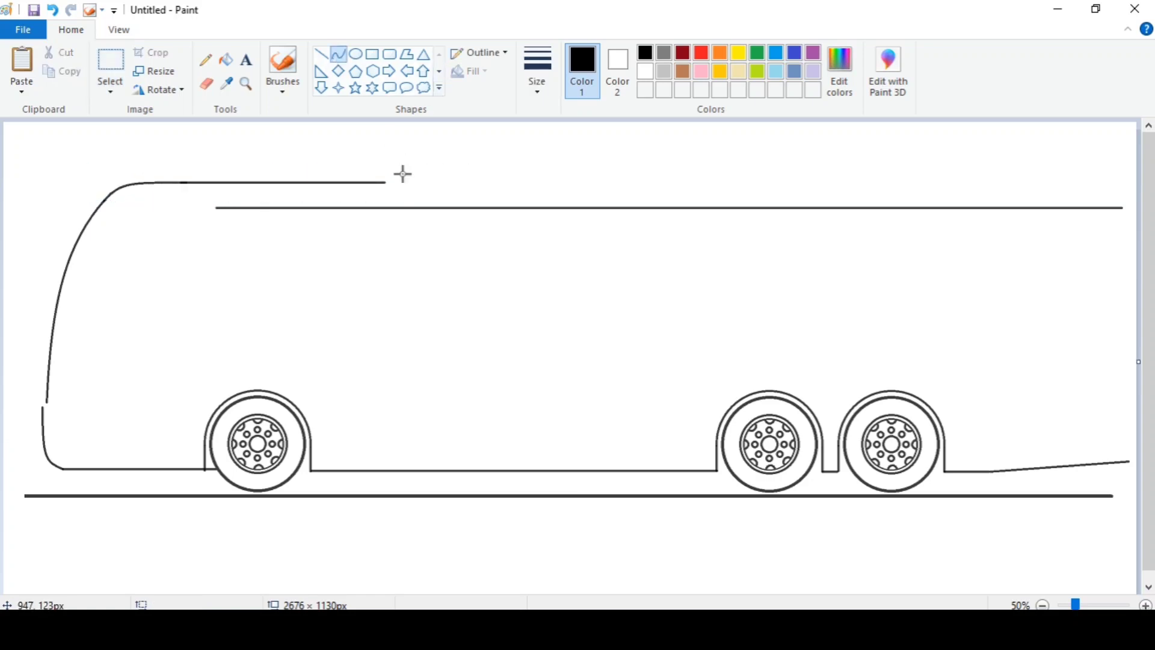
drag(384, 182, 464, 204)
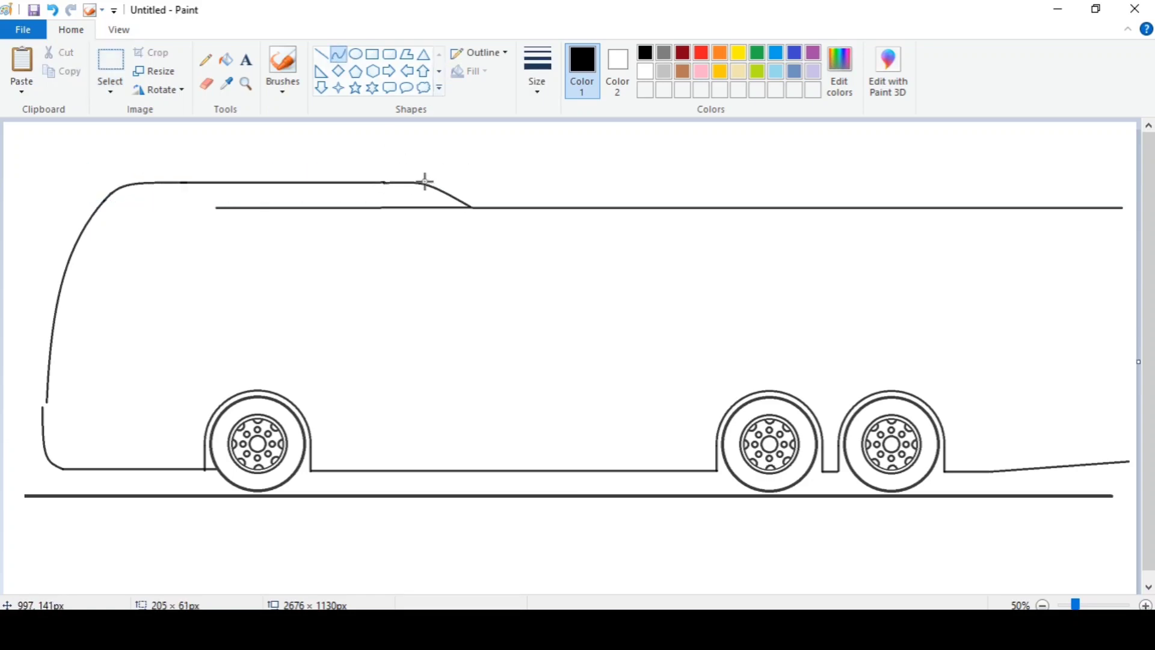
click(434, 183)
click(511, 181)
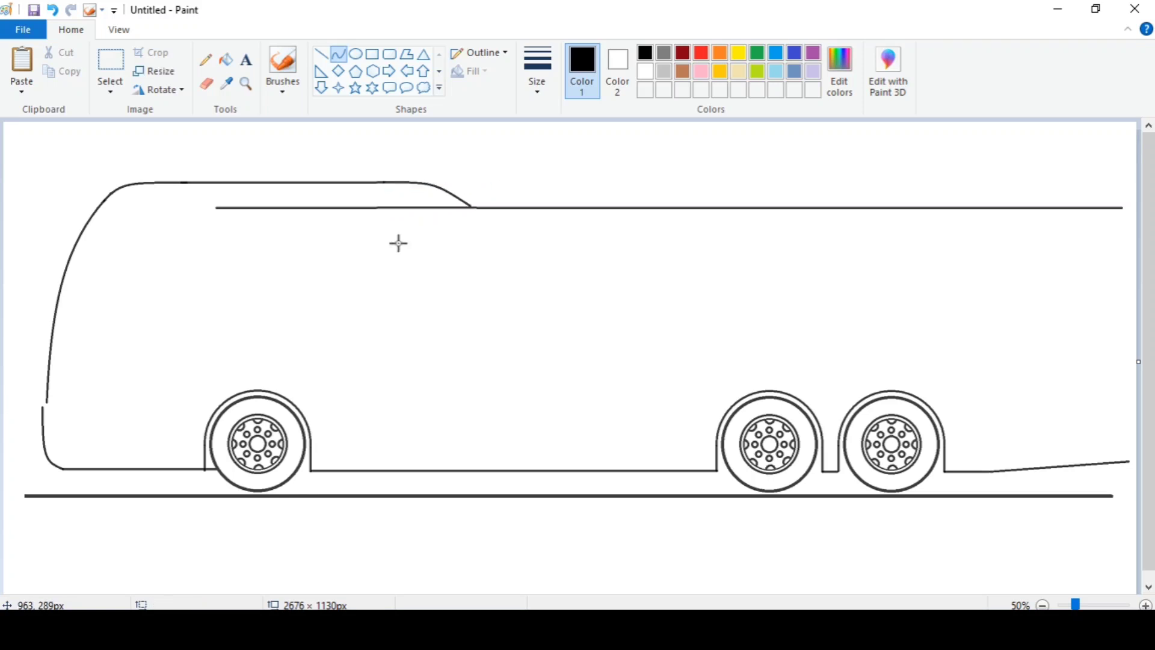
Draw an inner curve from the front end of the lower roof line downward, running parallel to the windshield outline.
click(119, 29)
click(21, 69)
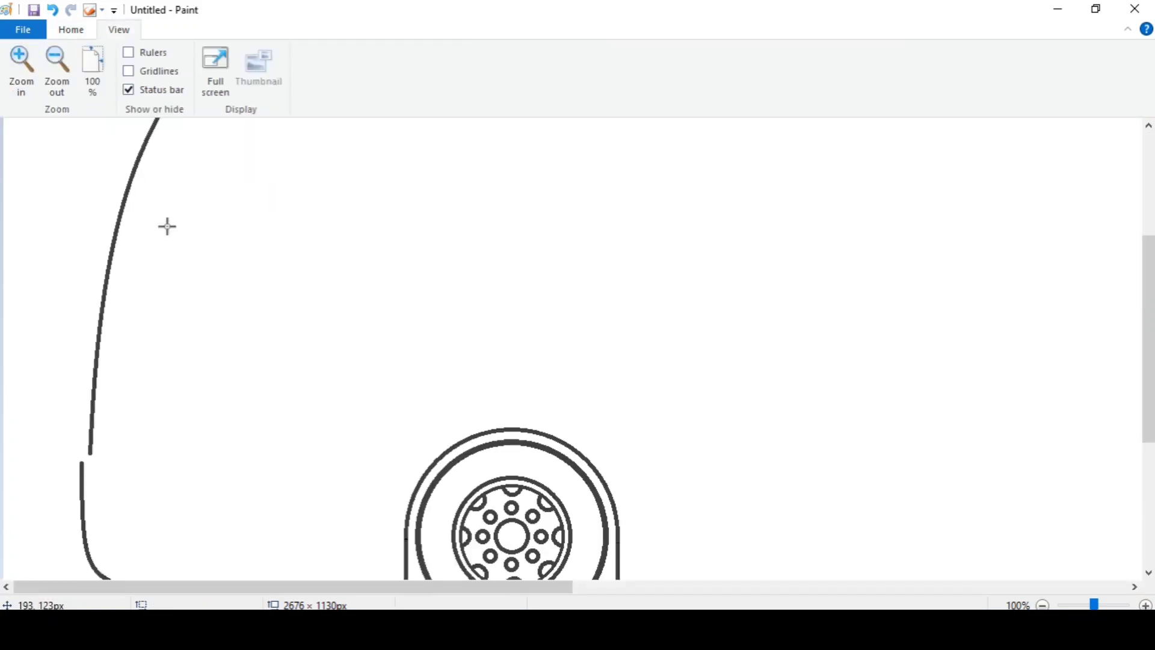
scroll(168, 224, up, 2)
click(69, 30)
mouse_move(383, 178)
mouse_down()
mouse_move(250, 177)
mouse_move(138, 387)
mouse_up()
click(339, 55)
mouse_move(213, 195)
mouse_down()
mouse_move(225, 186)
mouse_move(170, 231)
mouse_up()
drag(142, 271, 237, 278)
Continue the inner curve down with a segment about 18 by 164 px and join its end to the front outline with a short slanted line.
scroll(325, 279, down, 3)
drag(131, 272, 116, 411)
drag(116, 327, 119, 330)
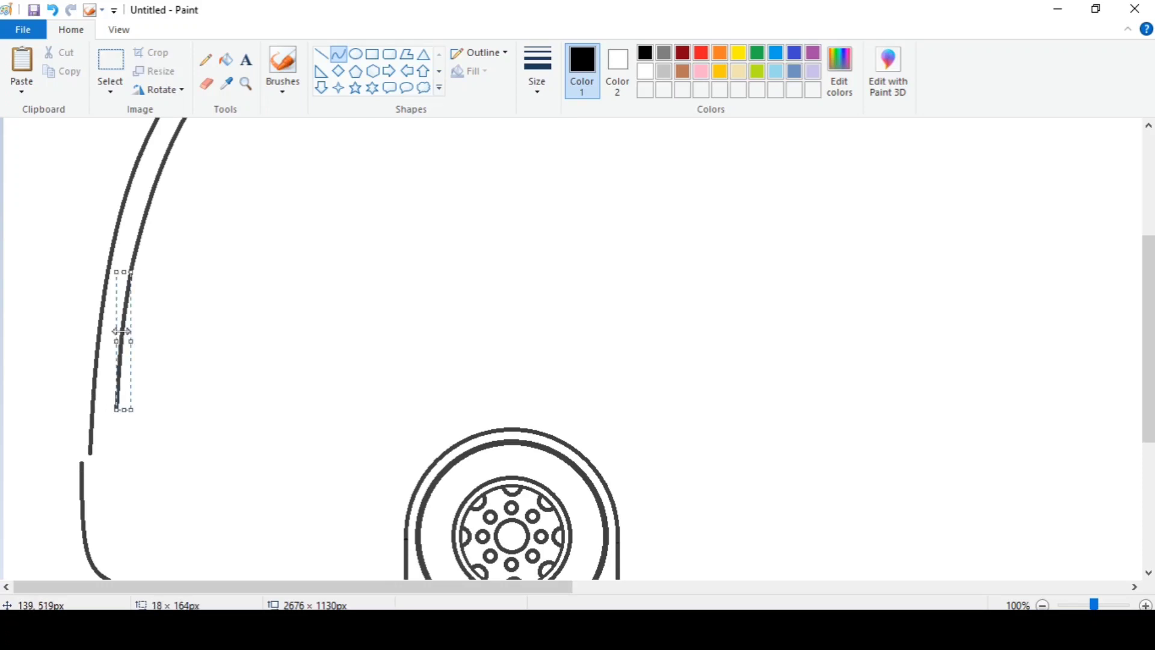
click(114, 413)
double_click(110, 424)
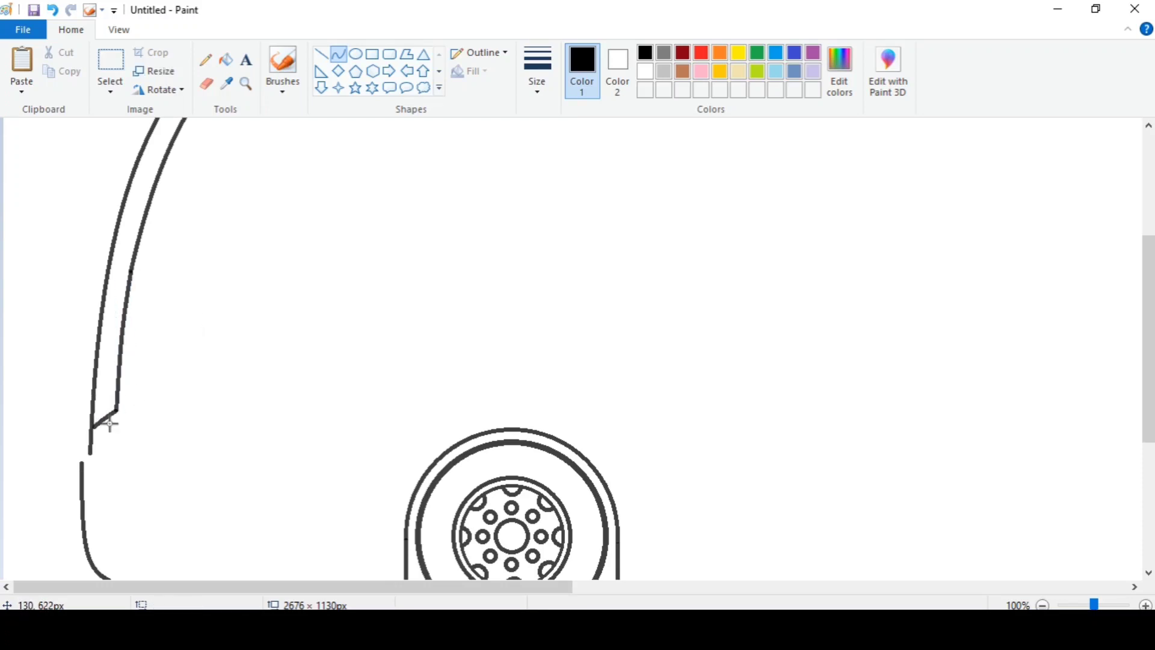
Round the rear roof corner with a curve about 33 by 67 px and draw a straight rear edge down to the slanted lower line.
click(118, 30)
click(73, 75)
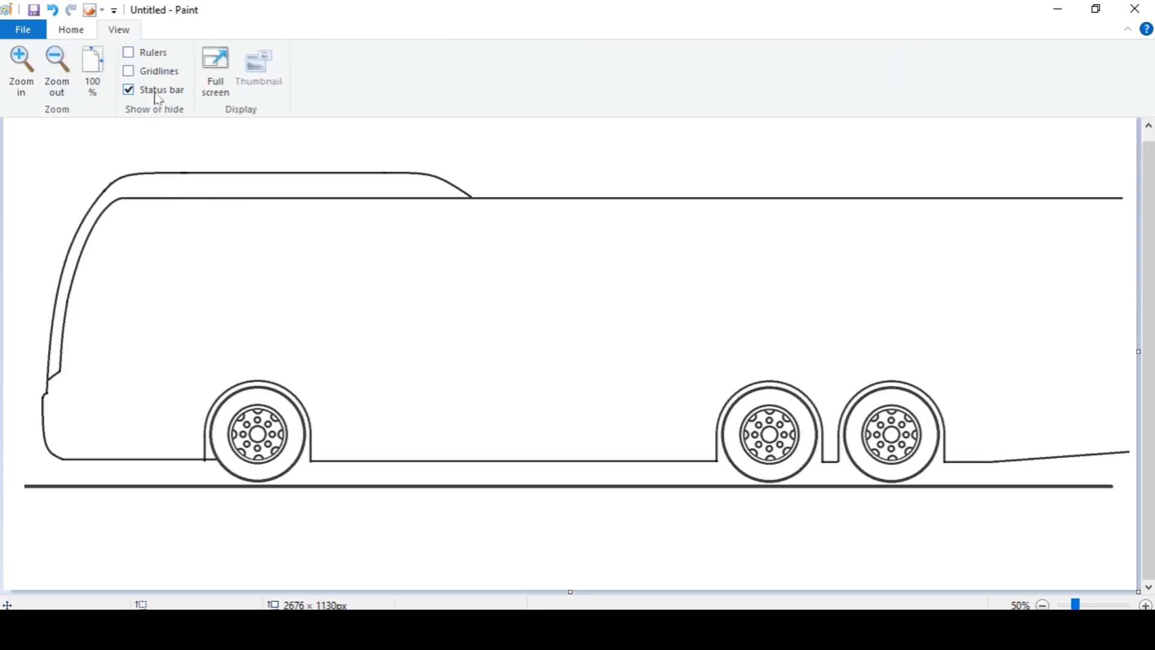
click(71, 30)
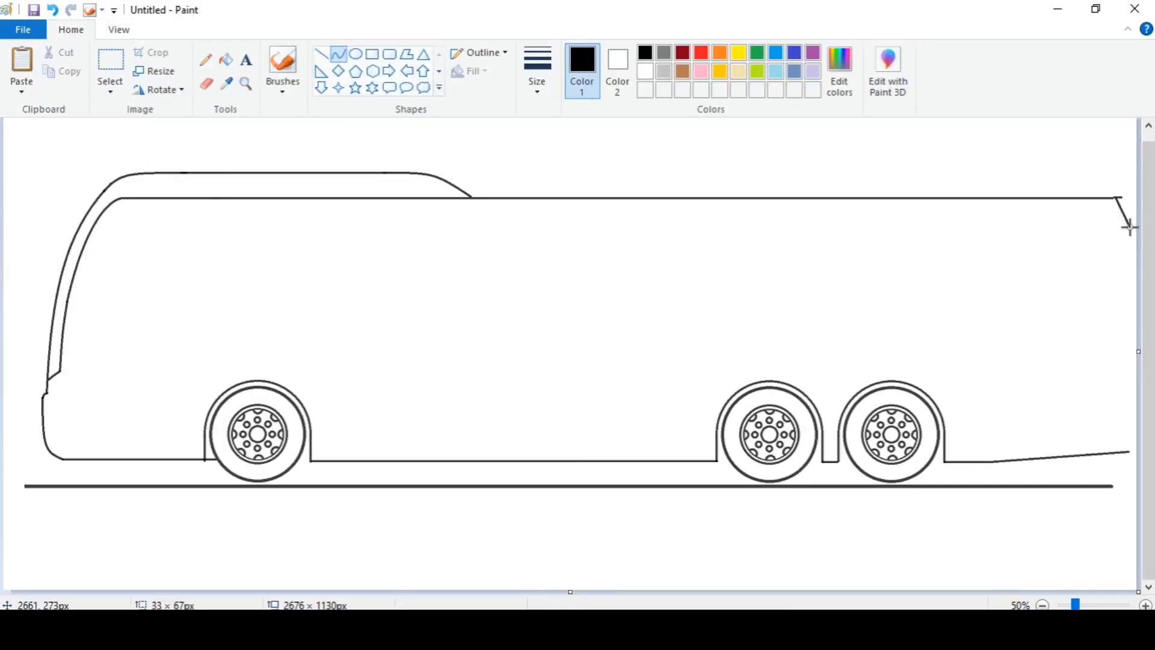
scroll(946, 320, up, 1)
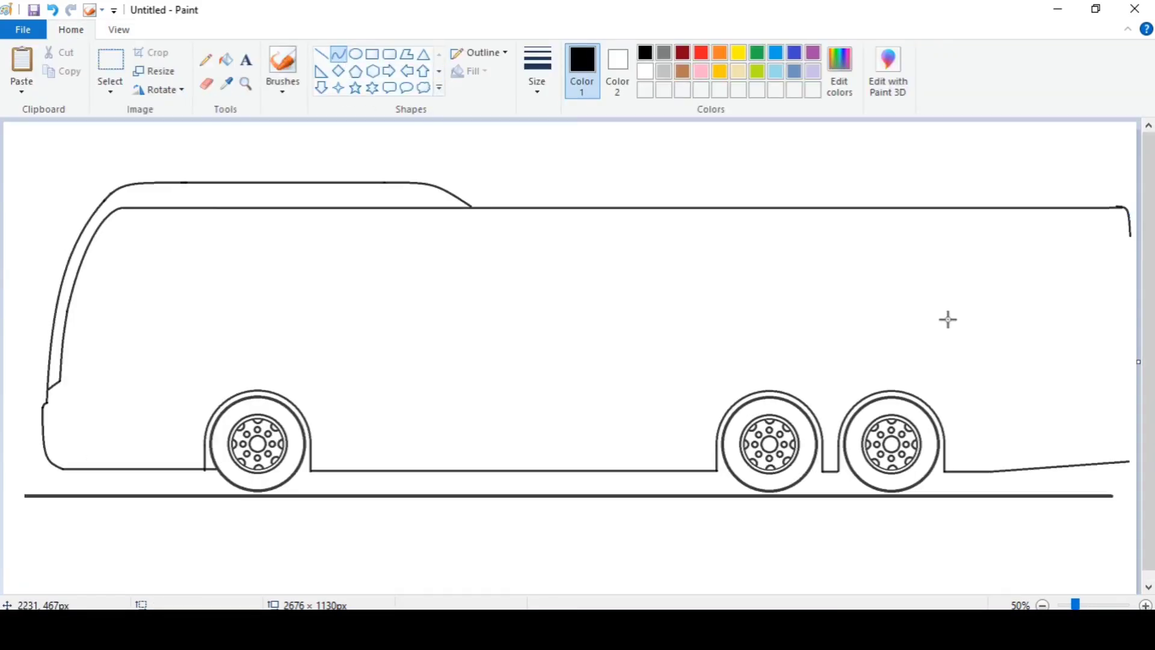
click(322, 54)
drag(1127, 227, 1131, 462)
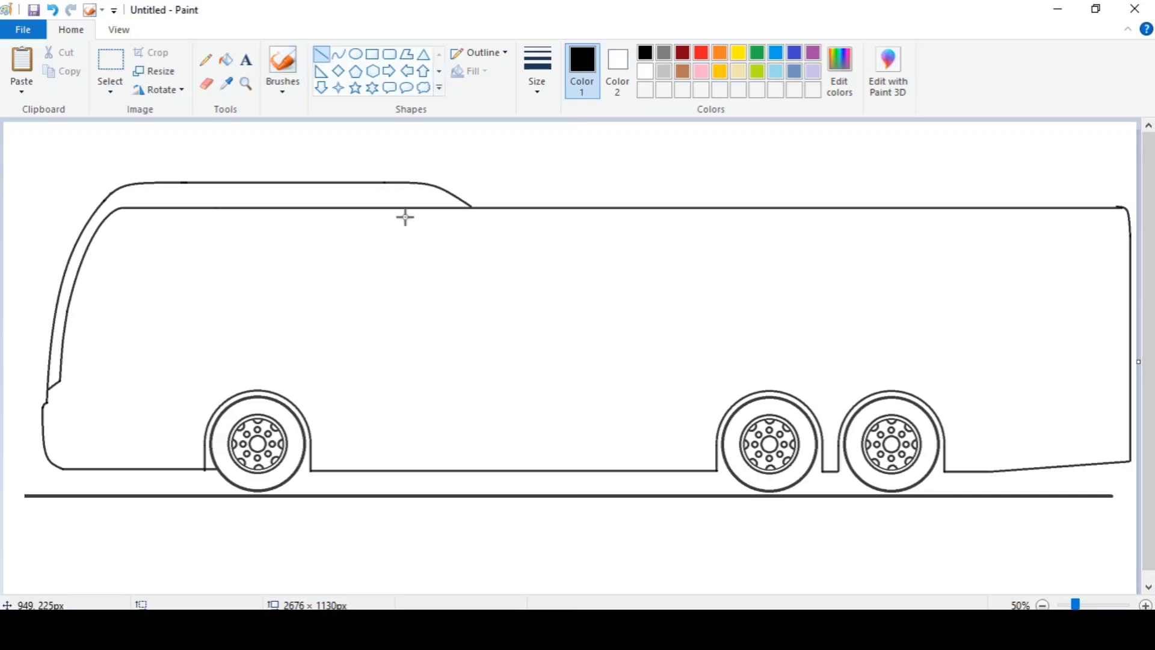
Draw a long rectangular window band just below the roof line, from above the front wheel almost to the rear edge.
click(373, 54)
drag(200, 210, 1106, 312)
drag(666, 313, 667, 311)
click(678, 195)
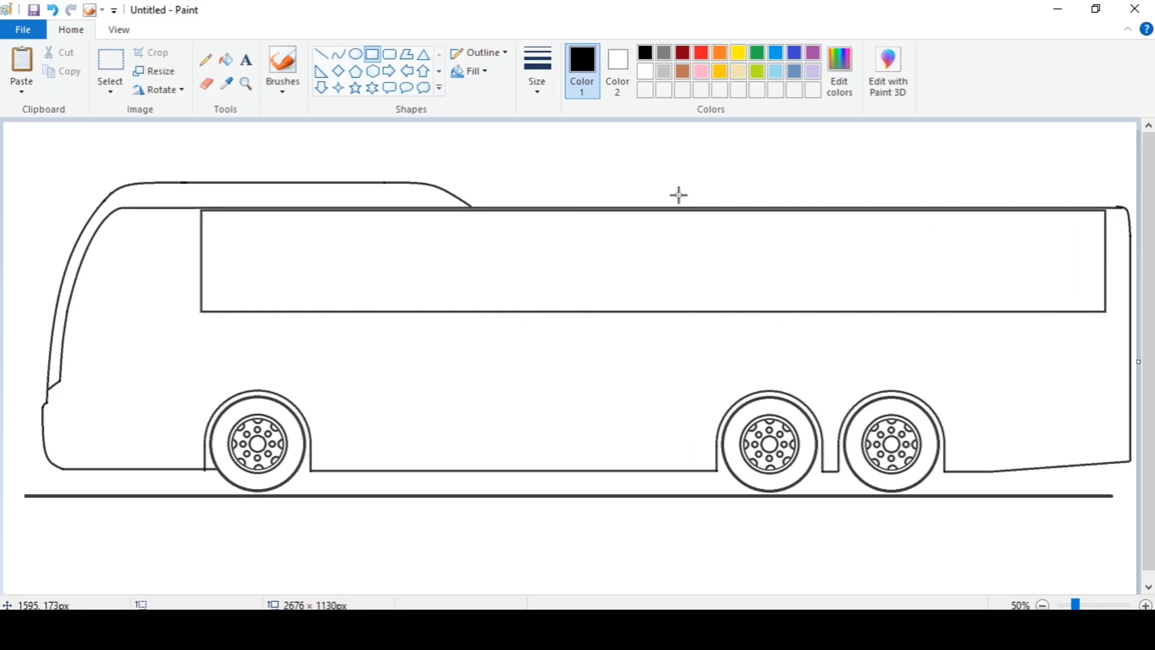
Draw a downward-bending curve about 64 by 118 px ahead of the window band's lower corner and connect it with a 31 px horizontal line.
click(118, 30)
click(93, 66)
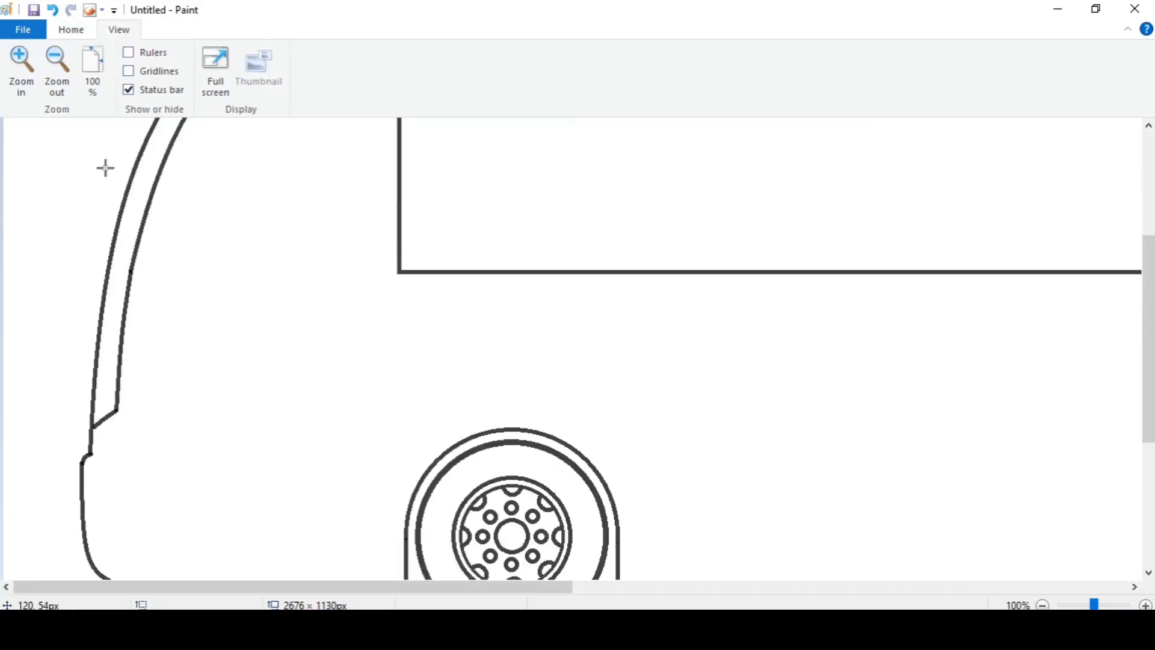
click(71, 30)
click(339, 55)
mouse_move(398, 273)
mouse_down()
mouse_move(344, 370)
mouse_move(357, 272)
mouse_up()
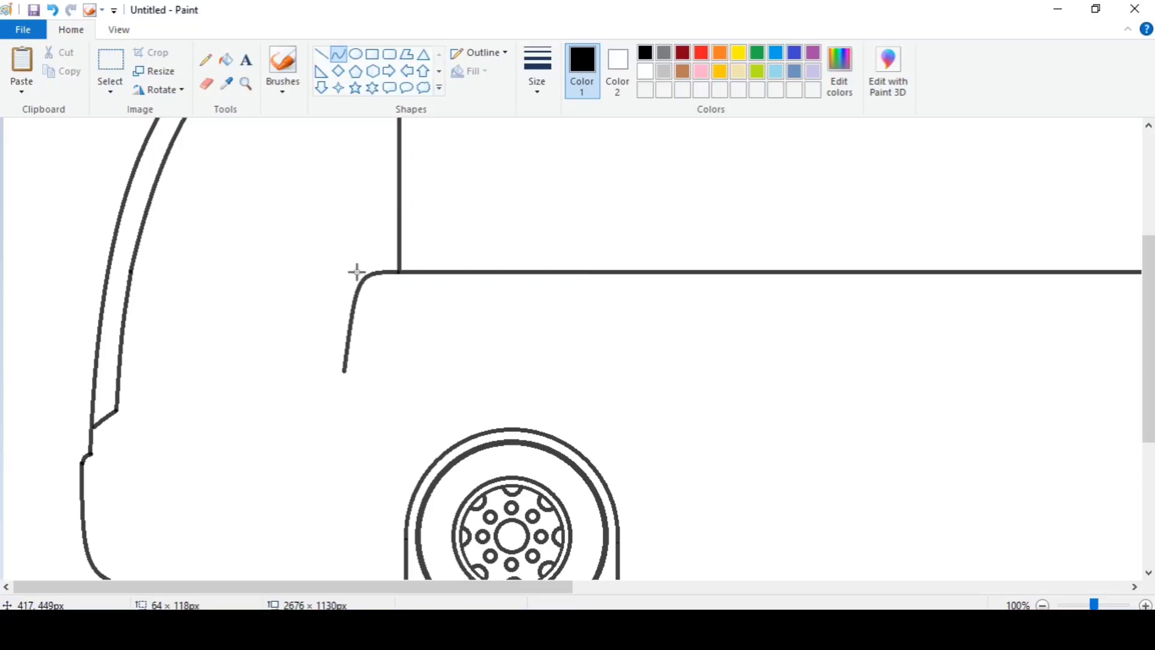
drag(345, 322, 378, 319)
click(386, 282)
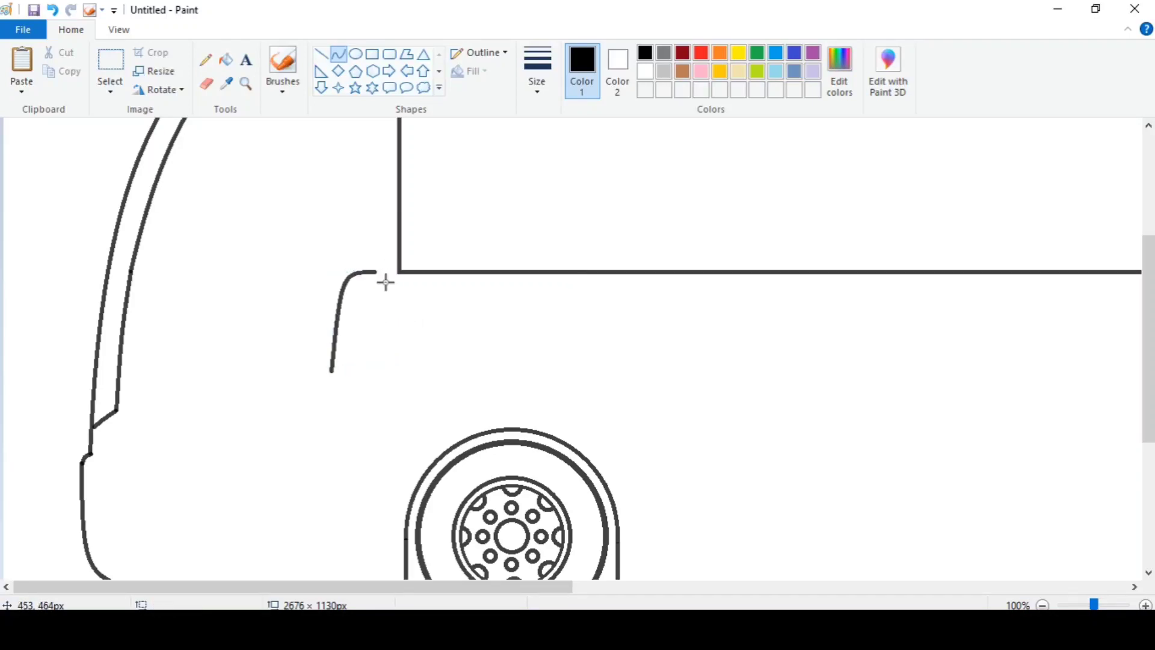
key(ctrl+z)
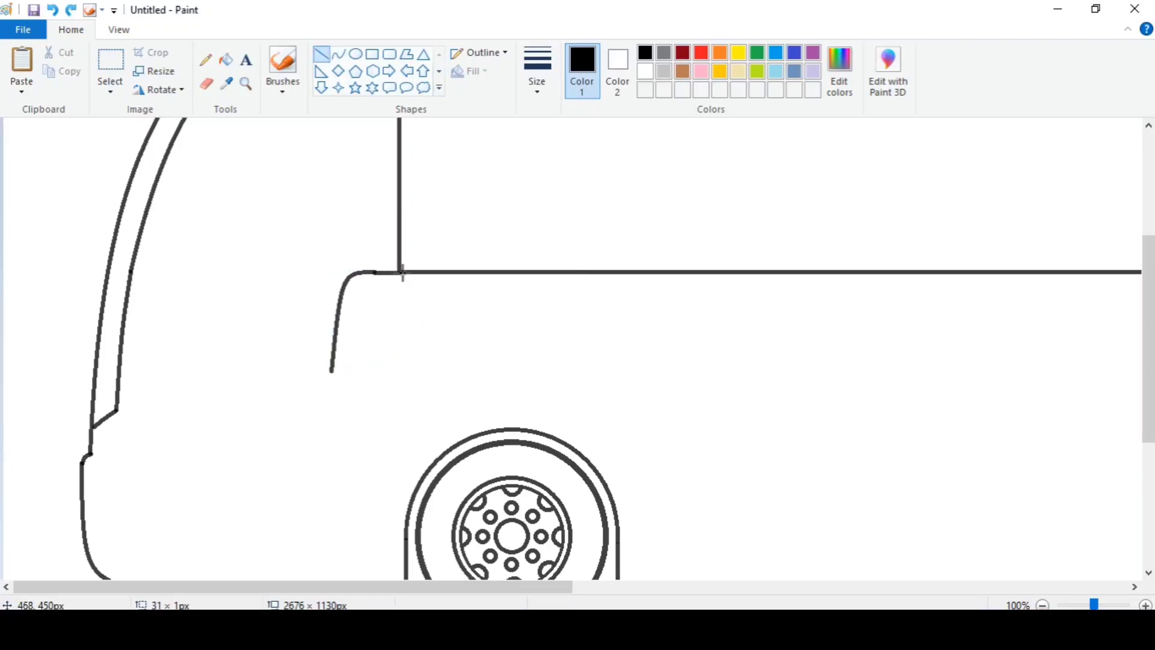
Try to extend the front window curve downward with a second bend turning forward, adjust its position, and erase it.
click(341, 58)
scroll(330, 255, down, 2)
mouse_move(331, 257)
mouse_down()
mouse_move(266, 359)
mouse_move(324, 363)
mouse_up()
click(364, 304)
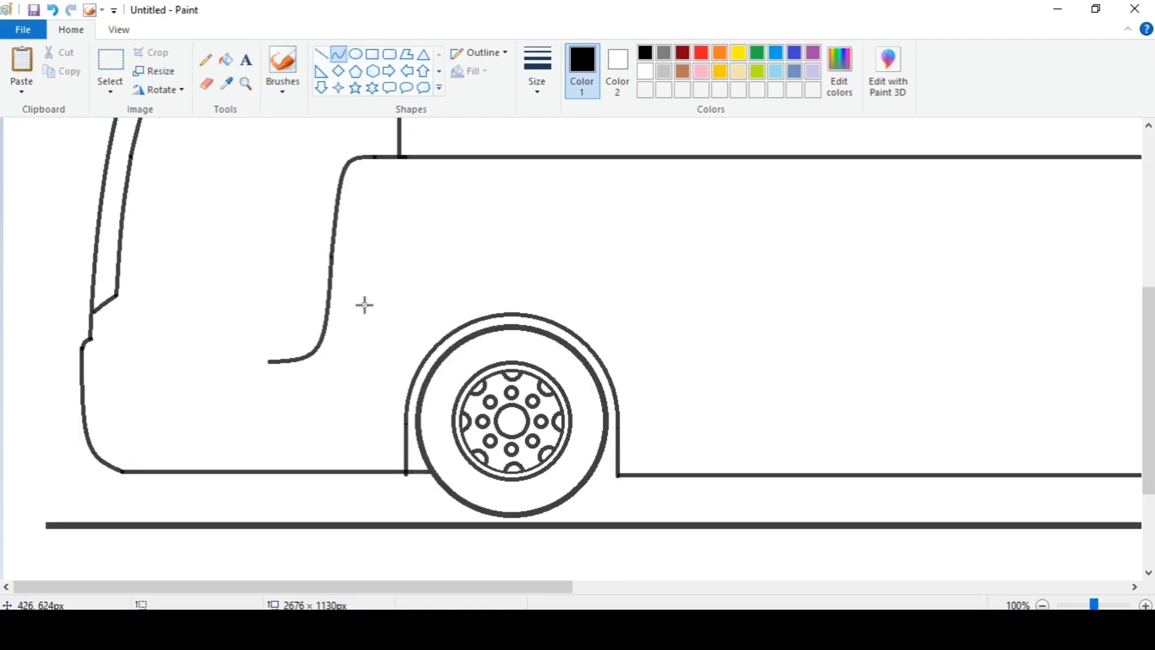
scroll(363, 305, up, 2)
click(110, 61)
drag(244, 364, 359, 500)
click(446, 365)
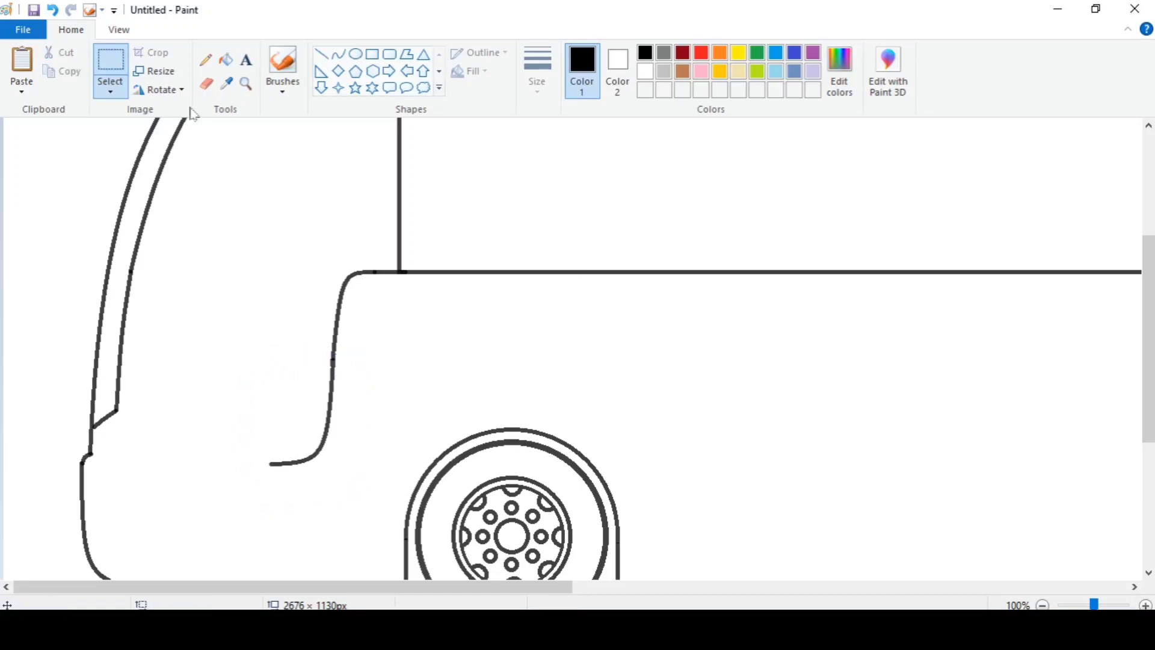
click(206, 83)
drag(272, 473, 307, 456)
Continue the front window line to the front edge with a straight downward line, a 44 by 23 px curve and a 242 by 30 px slanted line.
click(322, 54)
drag(332, 361, 327, 452)
scroll(373, 392, down, 3)
click(339, 54)
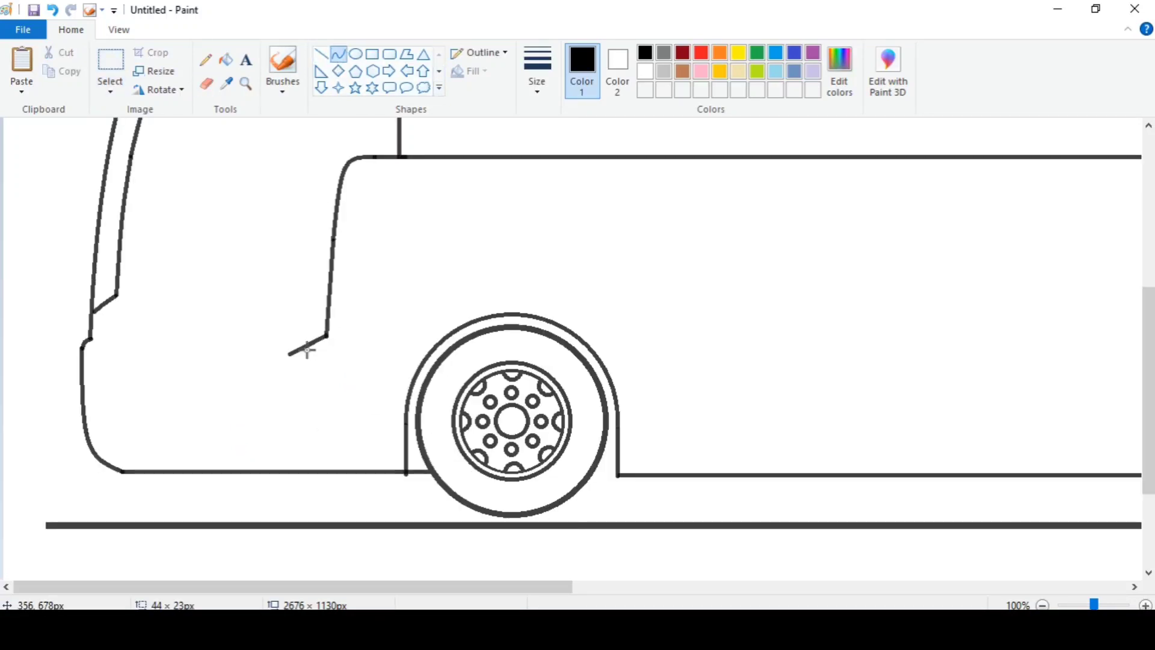
click(322, 55)
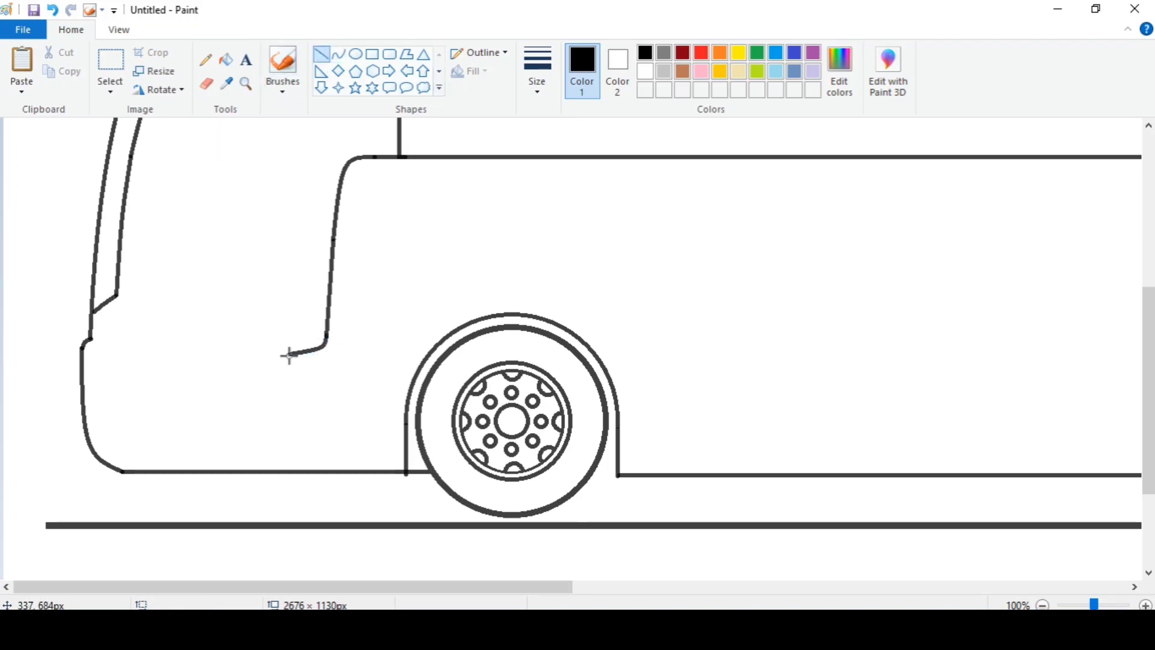
drag(289, 354, 82, 379)
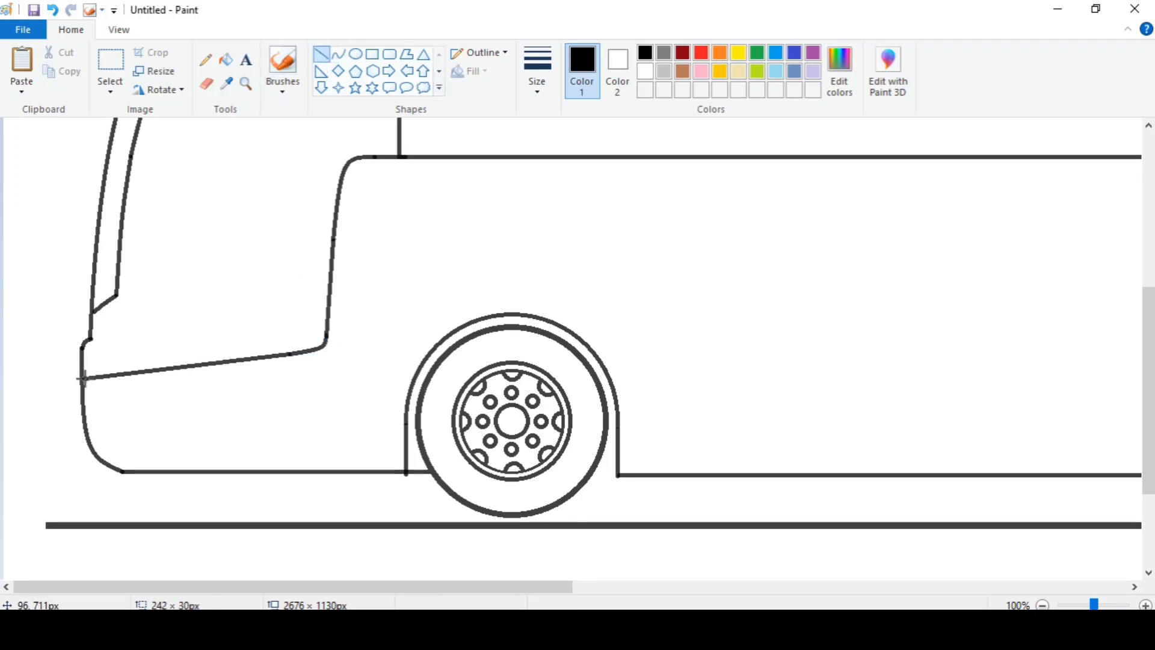
Draw a short rising curve about 54 by 30 px at the front edge, just above the slanted line.
click(119, 30)
click(77, 73)
click(21, 69)
scroll(137, 145, down, 3)
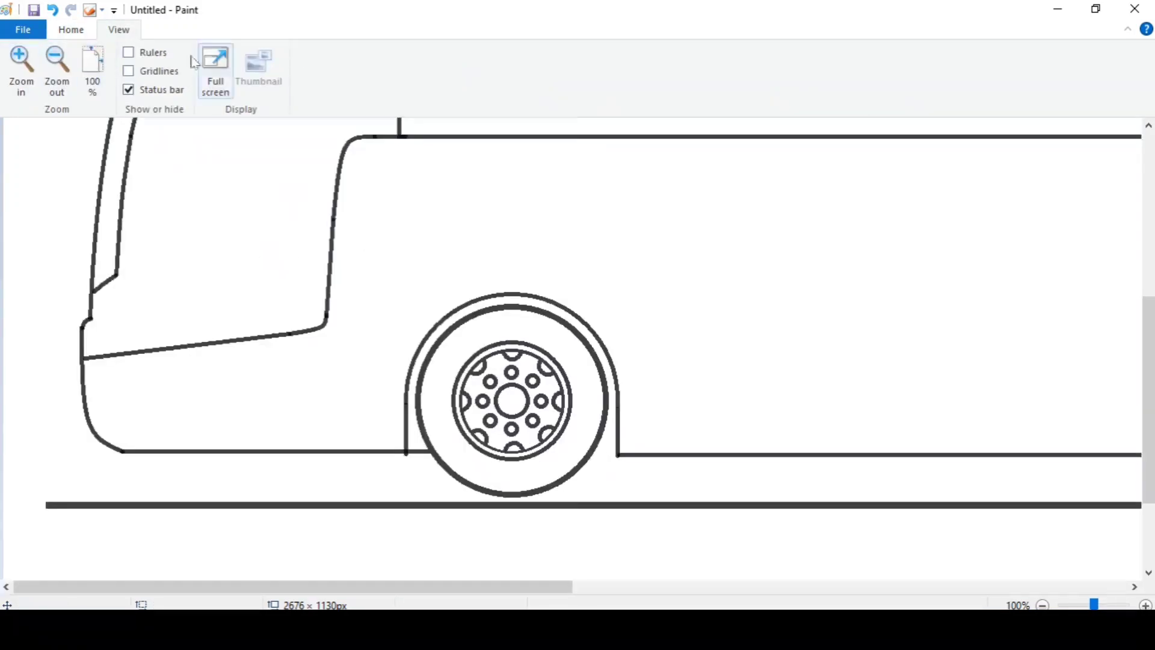
click(71, 30)
click(338, 55)
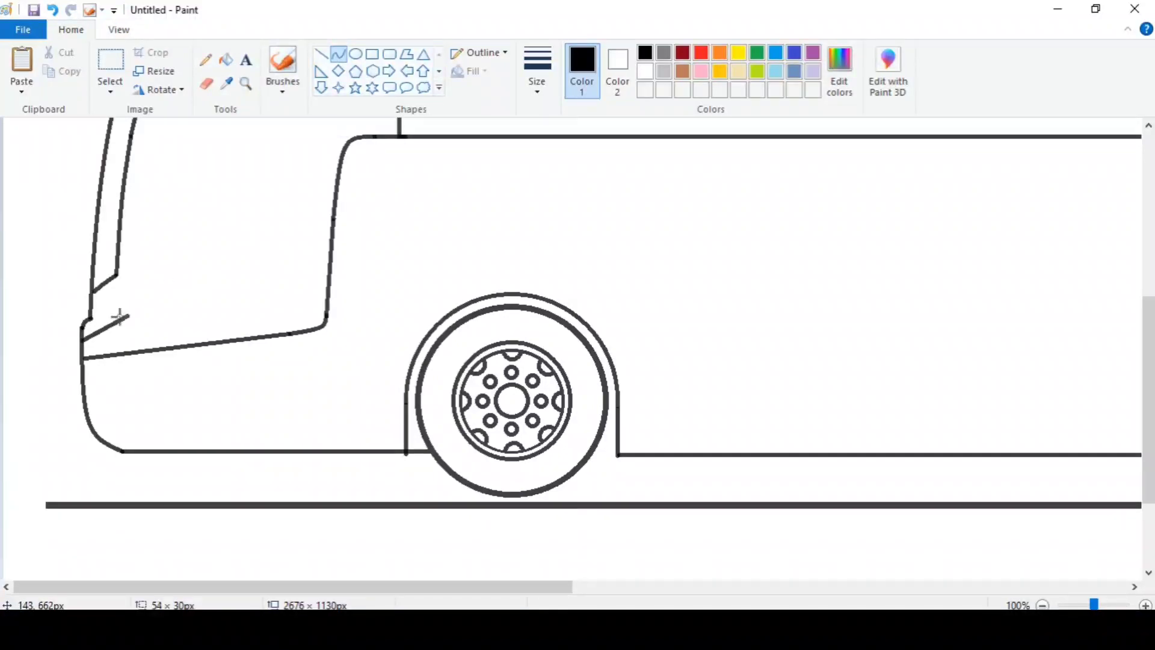
scroll(160, 275, up, 1)
drag(125, 468, 145, 283)
drag(143, 295, 131, 361)
key(ctrl+z)
Draw a long curve just inside the windshield frame from near the roof down to the slanted line.
scroll(155, 345, up, 1)
drag(1150, 307, 1154, 316)
mouse_move(208, 173)
mouse_down()
mouse_move(145, 390)
mouse_move(126, 564)
mouse_up()
drag(166, 289, 168, 250)
drag(142, 313, 131, 327)
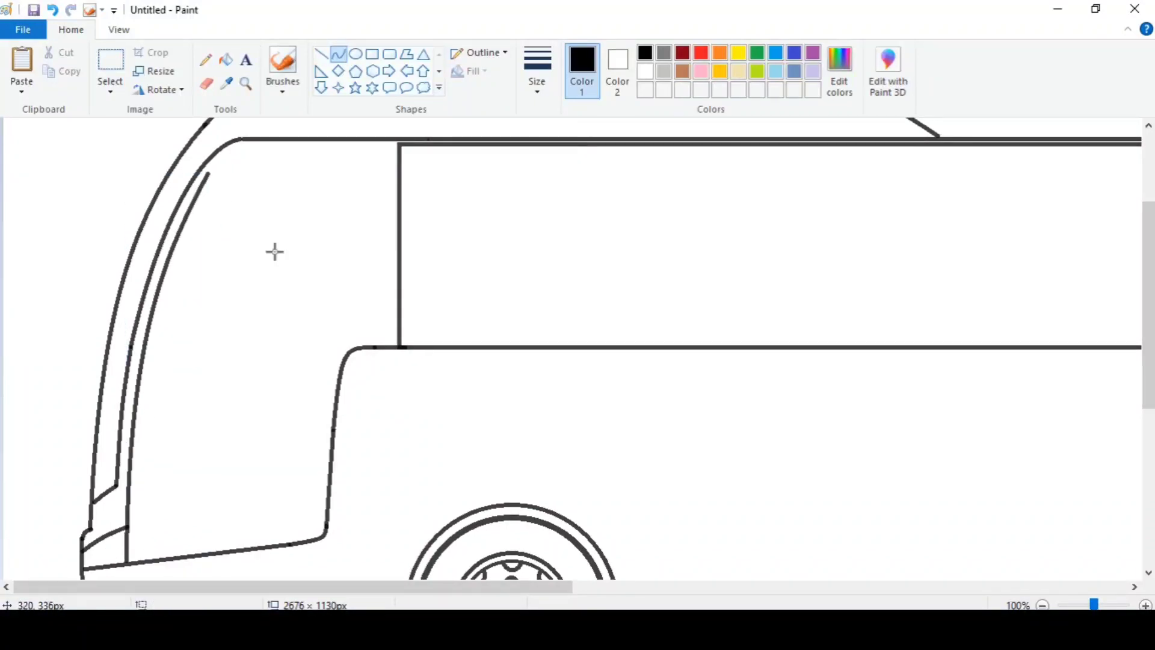
Erase the upper end of the innermost windshield curve and redraw it reaching up toward the roof line.
click(207, 83)
click(338, 59)
mouse_move(192, 204)
mouse_down()
mouse_move(234, 151)
mouse_move(331, 158)
mouse_move(392, 350)
mouse_move(373, 576)
mouse_up()
Complete the front section's frame with a horizontal line under the roof and vertical rear and front lines down to the lower edge.
click(206, 83)
click(321, 54)
scroll(378, 418, down, 3)
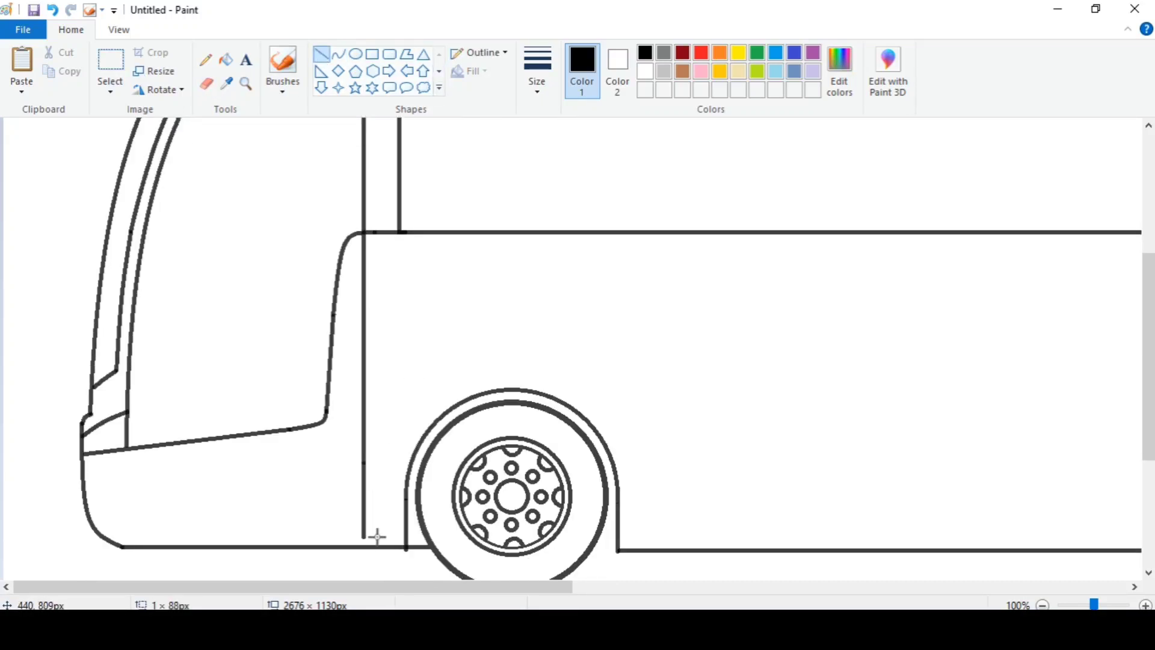
scroll(150, 451, up, 3)
scroll(165, 452, down, 3)
drag(128, 448, 143, 547)
scroll(103, 178, up, 3)
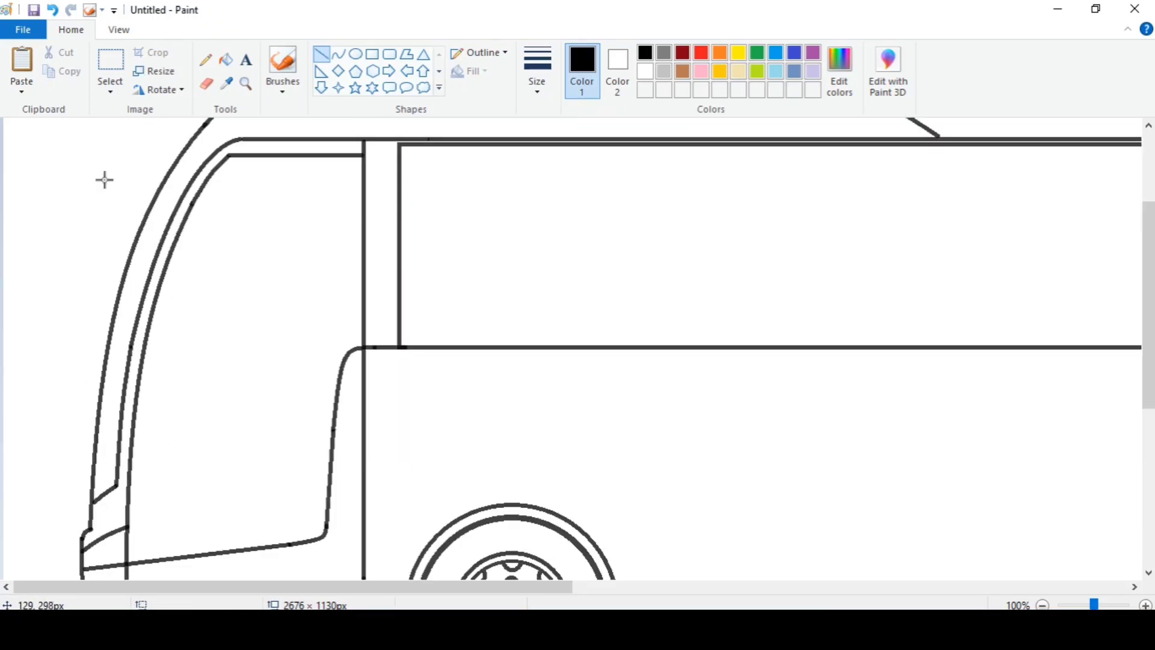
Select the front section's rear vertical line with its adjoining window curve and edges and shift it to the left.
click(118, 29)
click(57, 69)
click(21, 69)
click(74, 85)
click(71, 29)
click(110, 69)
drag(143, 191, 186, 470)
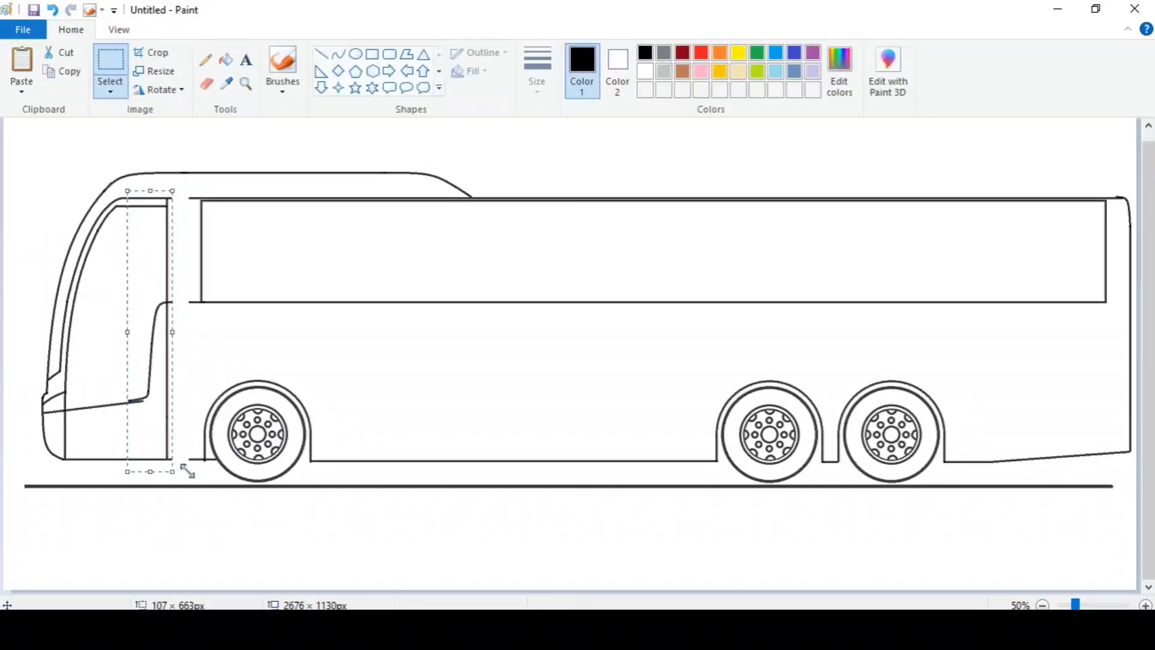
Erase the rough overlapping end of the front side window's lower edge and redraw it as a smooth curve.
click(361, 411)
click(118, 30)
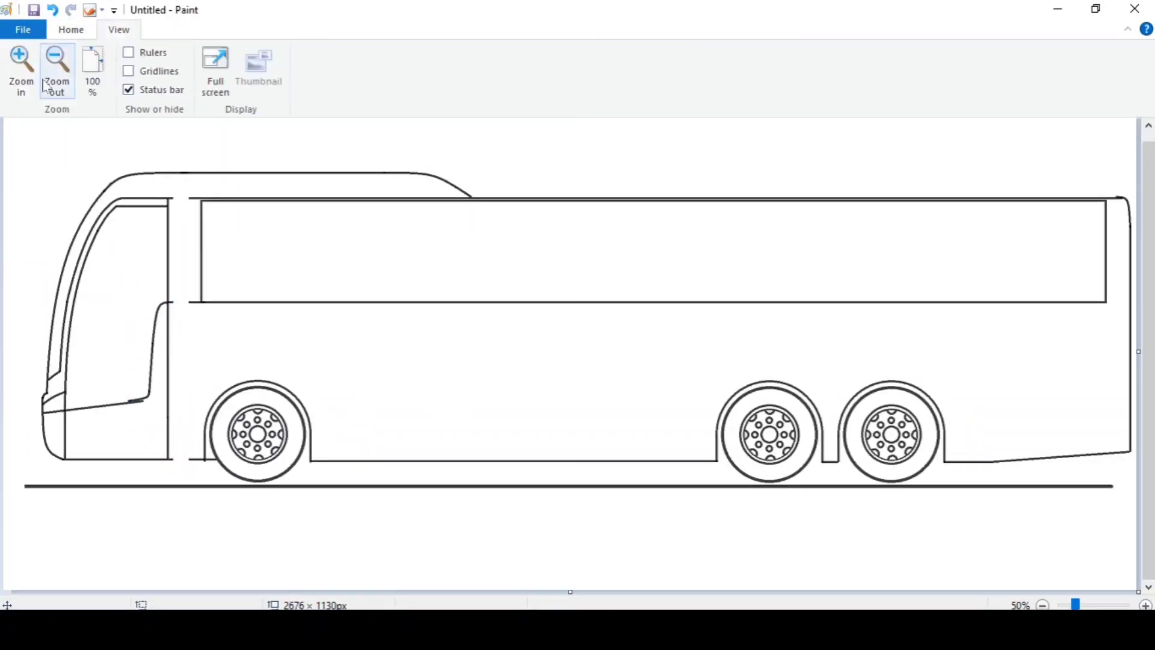
click(21, 69)
scroll(181, 337, down, 3)
click(71, 29)
click(207, 84)
mouse_move(293, 328)
mouse_down()
mouse_move(244, 335)
mouse_move(296, 310)
mouse_up()
click(339, 55)
drag(241, 340, 293, 336)
Bridge the gaps in the roof, window-sill and lower body lines behind the front section, and draw two horizontal lines across the front side window.
click(322, 54)
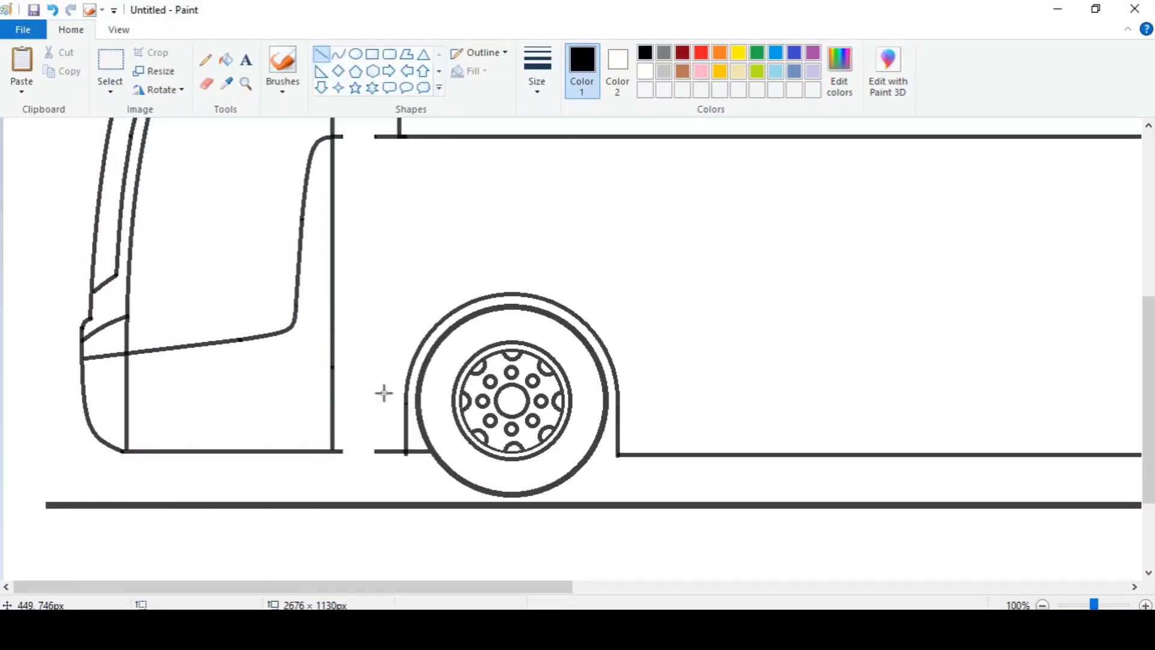
click(445, 430)
scroll(443, 428, up, 6)
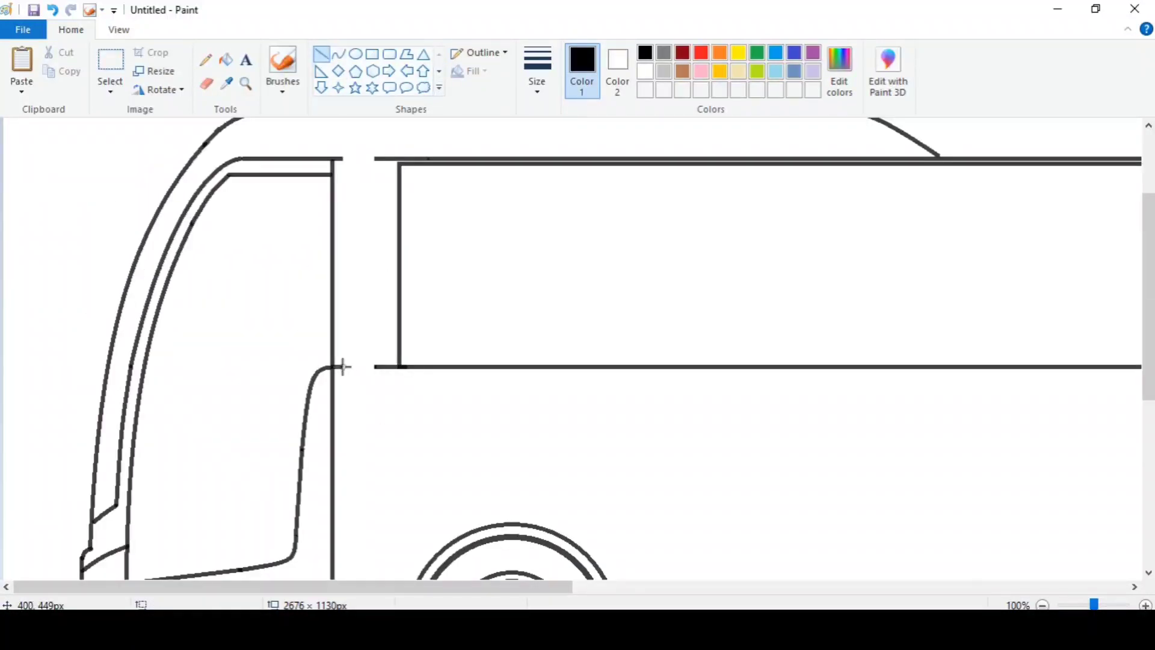
scroll(459, 327, down, 2)
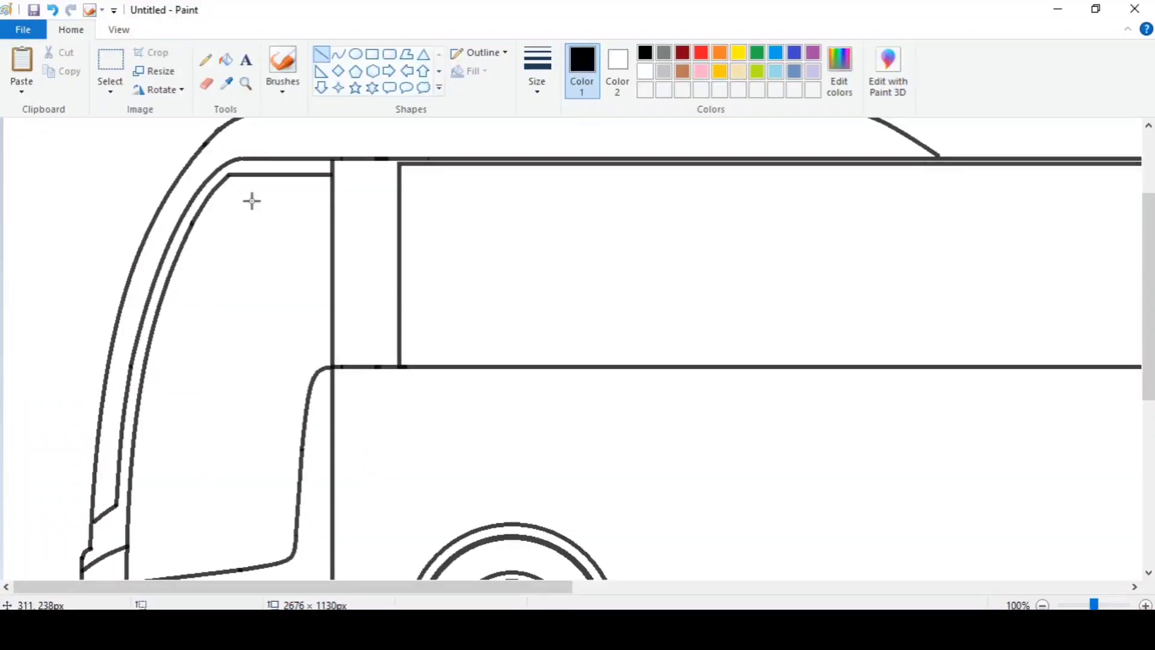
drag(179, 255, 312, 276)
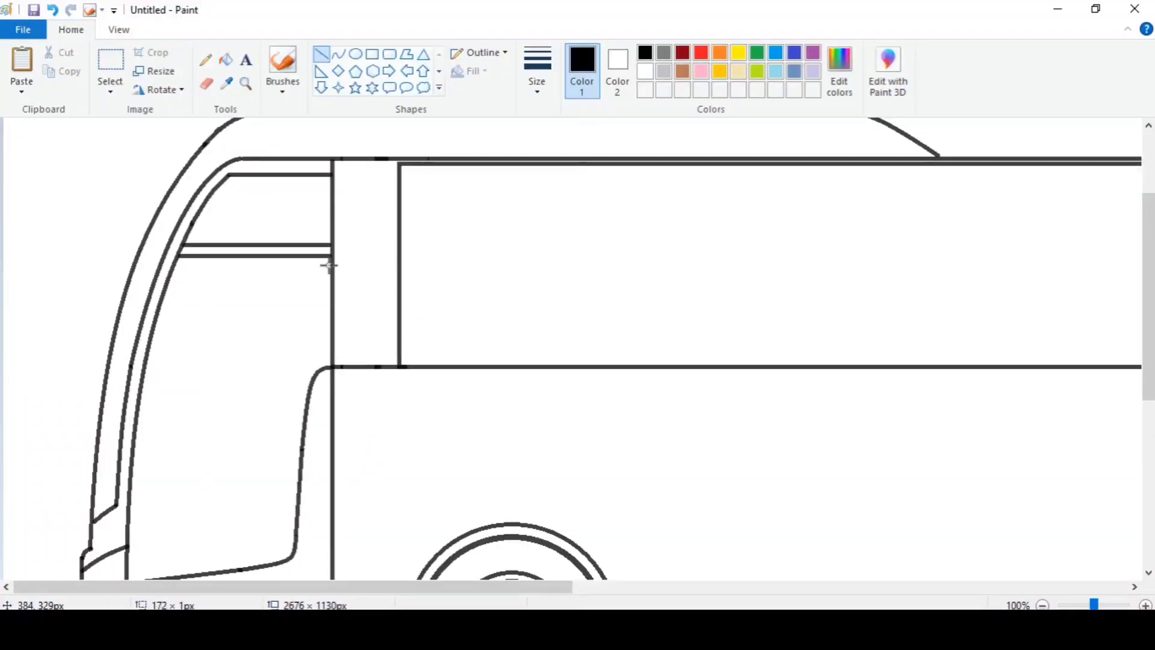
Erase the small notch in the nose outline and redraw it as a curve from the windshield base to the headlight.
scroll(385, 263, down, 4)
click(118, 29)
click(24, 69)
click(71, 29)
click(206, 83)
drag(176, 272, 176, 285)
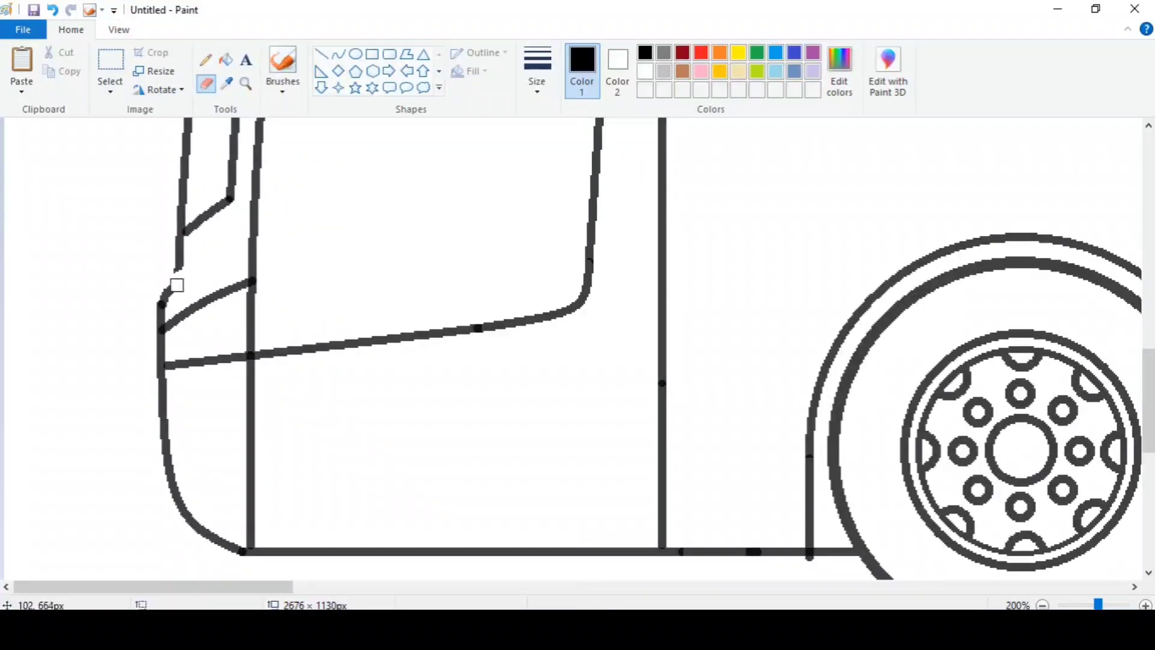
click(339, 54)
mouse_move(180, 237)
mouse_down()
mouse_move(161, 304)
mouse_move(157, 273)
mouse_up()
click(156, 273)
click(114, 223)
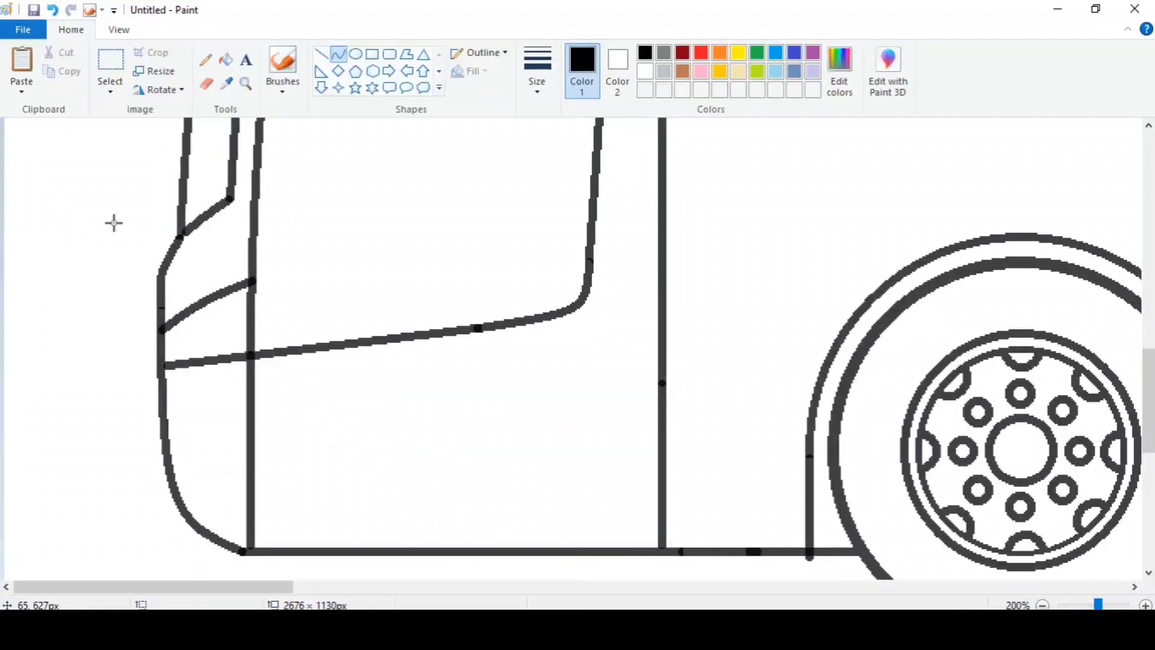
Erase the front bumper curve and redraw it bulging further forward, from the slanted line down to the lower body edge.
click(206, 84)
mouse_move(160, 388)
mouse_down()
mouse_move(160, 443)
mouse_move(235, 550)
mouse_up()
click(338, 54)
mouse_move(162, 368)
mouse_down()
mouse_move(137, 445)
mouse_move(244, 551)
mouse_up()
click(132, 394)
click(141, 528)
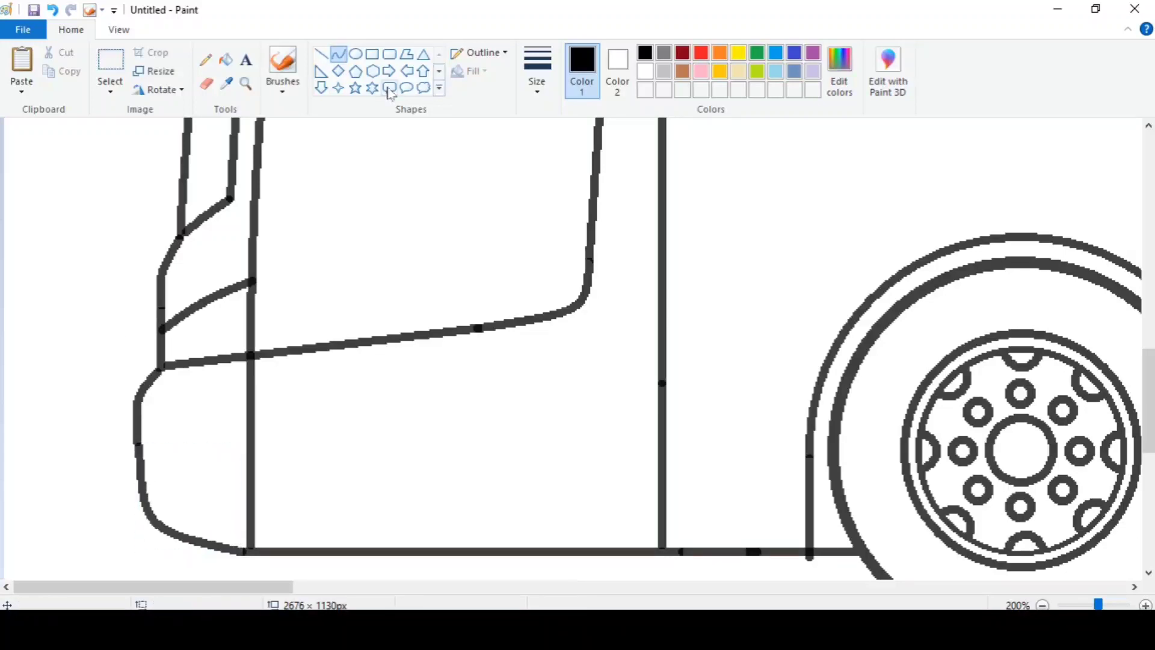
Draw small curved details inside the headlight area at the nose.
scroll(205, 361, up, 1)
click(195, 389)
mouse_move(169, 392)
mouse_down()
mouse_move(202, 354)
mouse_move(236, 343)
mouse_move(224, 320)
mouse_up()
click(228, 383)
scroll(281, 306, up, 3)
Draw short straight dividers across the windshield strip, one near its upper end and one near its base.
click(321, 55)
scroll(266, 287, up, 6)
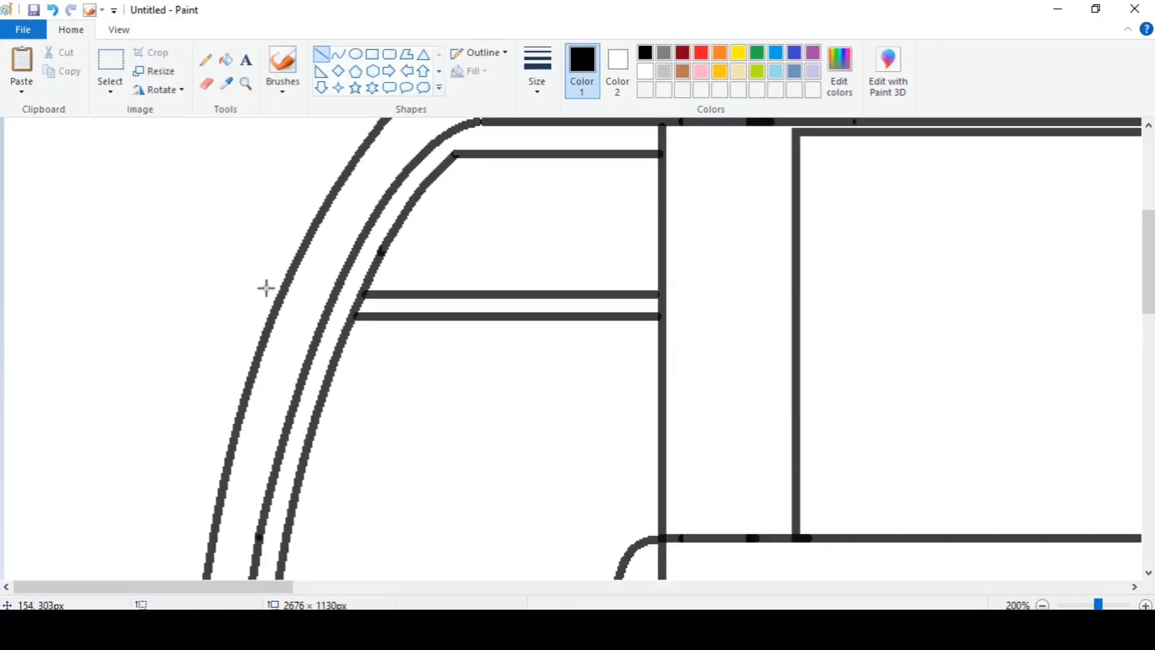
drag(289, 402, 331, 402)
click(118, 29)
click(57, 66)
click(57, 66)
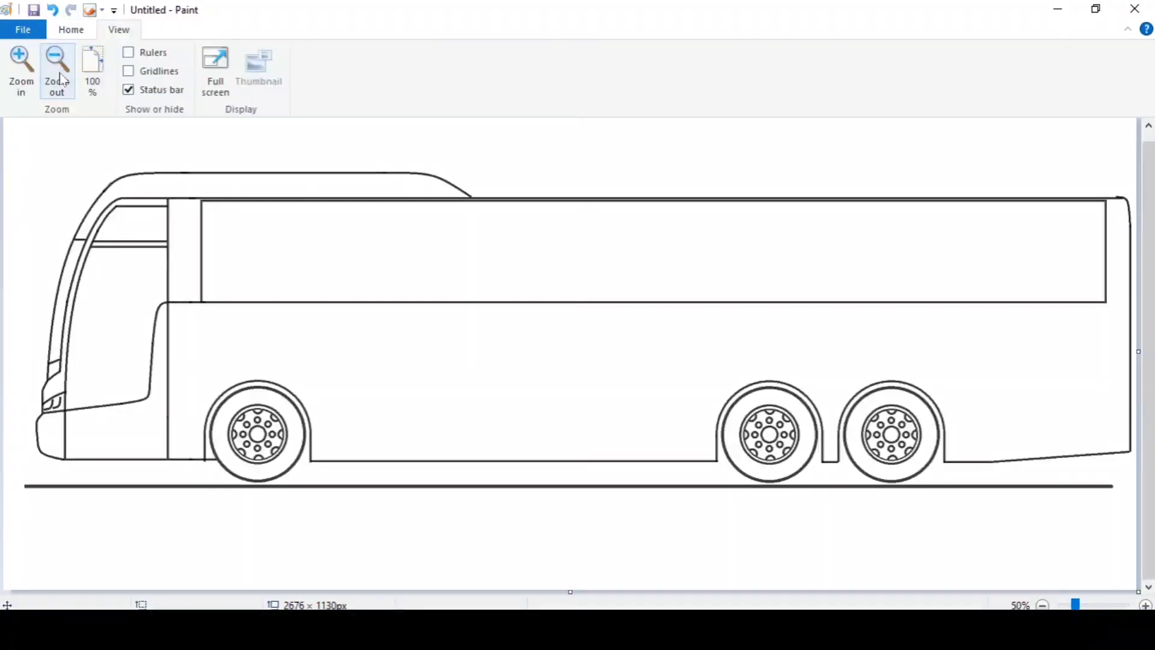
Draw a rectangular window pane and place it at the rear end of the window band.
click(71, 29)
click(373, 54)
mouse_move(204, 202)
mouse_down()
mouse_move(239, 250)
mouse_move(360, 305)
mouse_up()
mouse_move(295, 267)
mouse_down()
mouse_move(1019, 263)
mouse_move(1008, 270)
mouse_up()
click(915, 272)
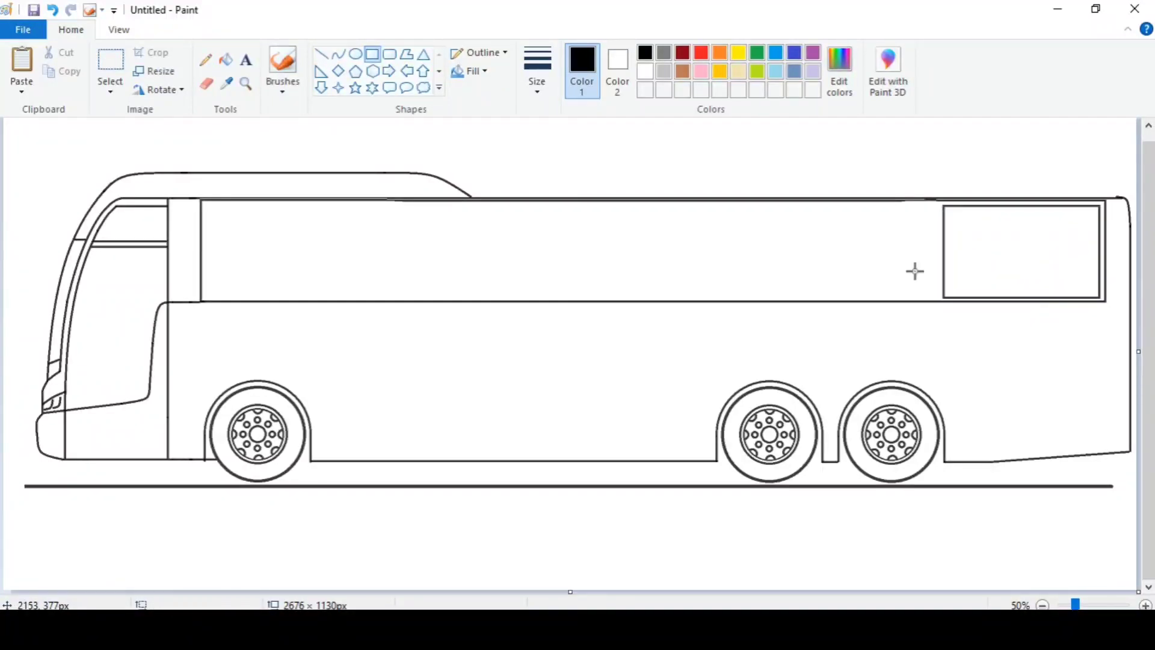
Select the rear window pane, nudge it towards the lower rear corner of the band and copy it.
click(119, 29)
click(26, 63)
drag(385, 587, 944, 587)
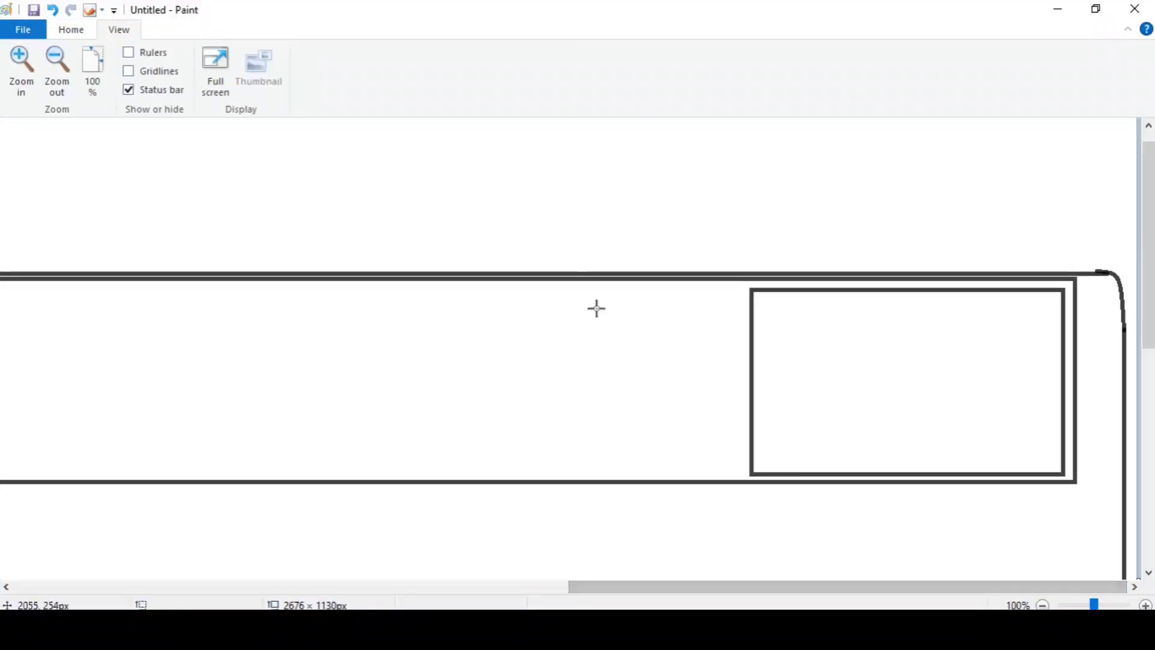
click(71, 29)
click(111, 60)
drag(747, 284, 1069, 479)
drag(1007, 412, 1016, 415)
right_click(1016, 416)
click(1045, 446)
Paste two copies of the window pane and line them up side by side in front of the rear pane.
right_click(618, 224)
click(684, 274)
drag(292, 241, 727, 408)
click(566, 523)
drag(719, 588, 589, 588)
key(ctrl+v)
drag(221, 240, 609, 411)
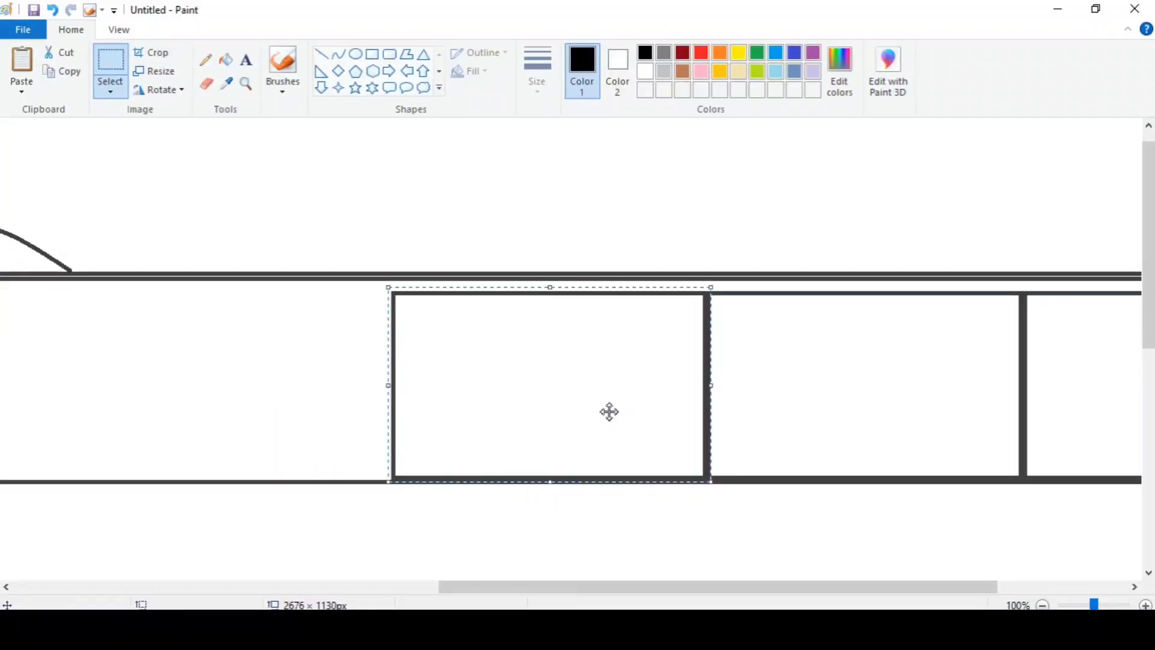
Paste two more window panes and place them in a row ahead of the existing ones.
click(614, 523)
drag(686, 587, 499, 587)
key(ctrl+v)
drag(248, 211, 699, 382)
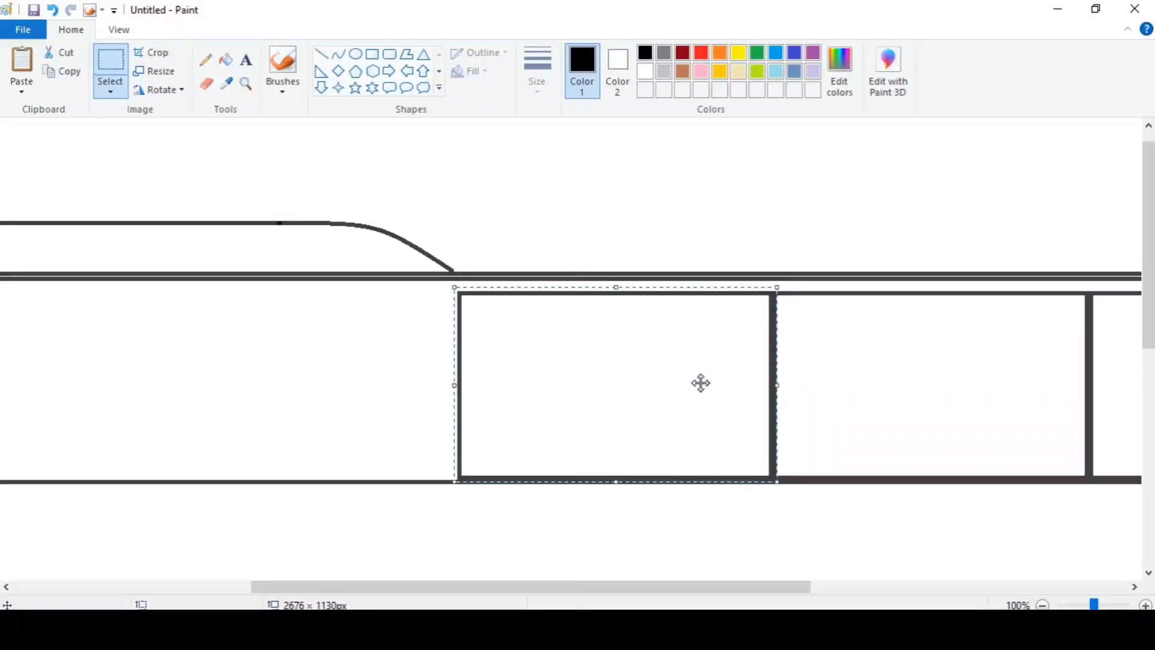
click(405, 387)
drag(530, 587, 408, 587)
right_click(521, 374)
click(567, 421)
drag(270, 256, 662, 428)
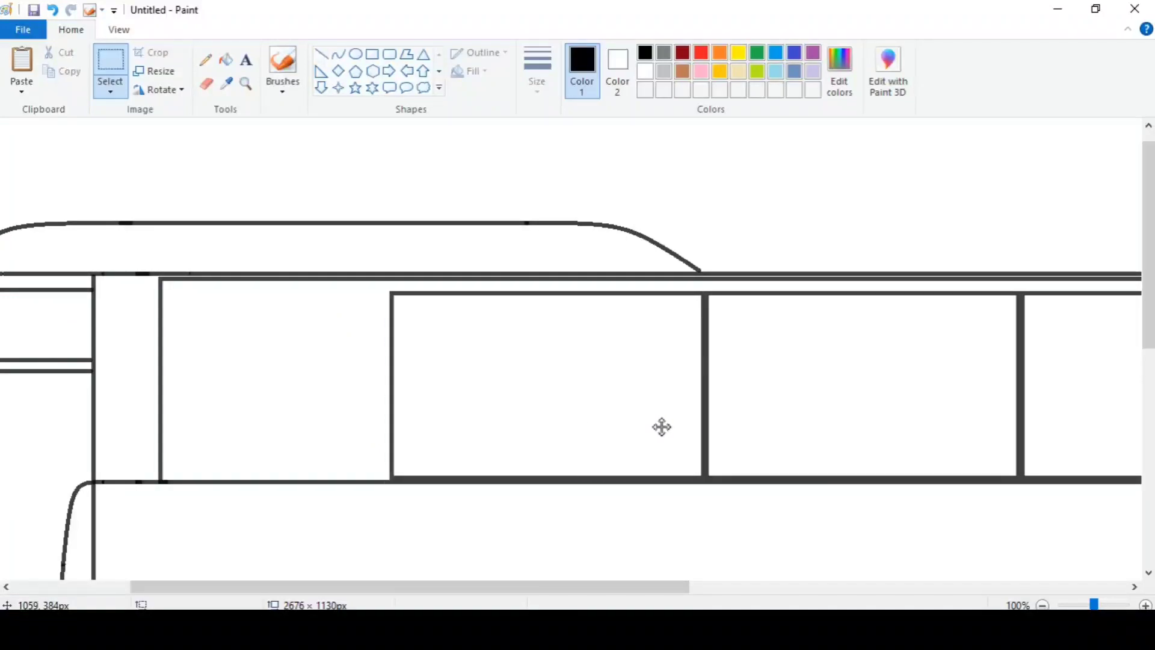
Paste another copy of the window pane in the empty area below the window band.
click(379, 420)
drag(521, 587, 414, 587)
right_click(321, 144)
click(366, 191)
drag(205, 206, 846, 578)
Narrow the pane below the window band by selecting its front part and shifting it rearward.
scroll(824, 524, down, 2)
drag(636, 378, 774, 584)
key(Right)
key(Right)
key(Right)
key(Right)
key(Right)
key(Right)
key(Right)
key(Right)
key(Right)
key(Right)
key(Right)
key(Right)
key(Right)
key(Right)
key(Right)
key(Right)
key(Right)
key(Right)
key(Right)
key(Right)
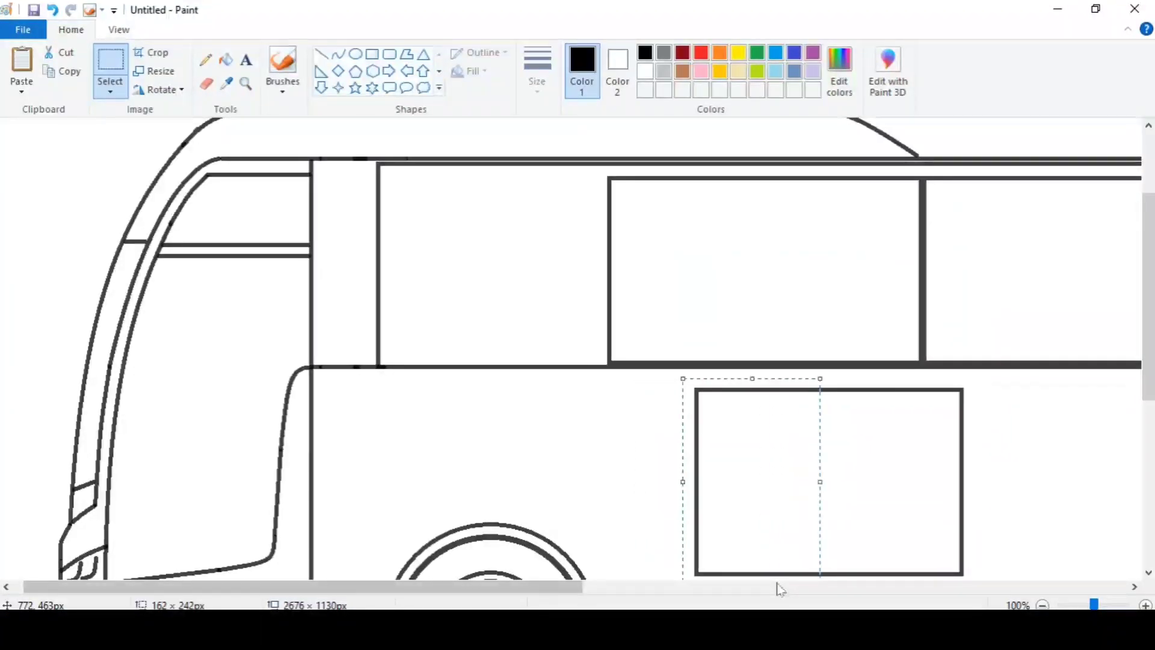
click(542, 481)
Erase the window band's front vertical line and move the narrowed pane into the space ahead of the other panes.
click(206, 84)
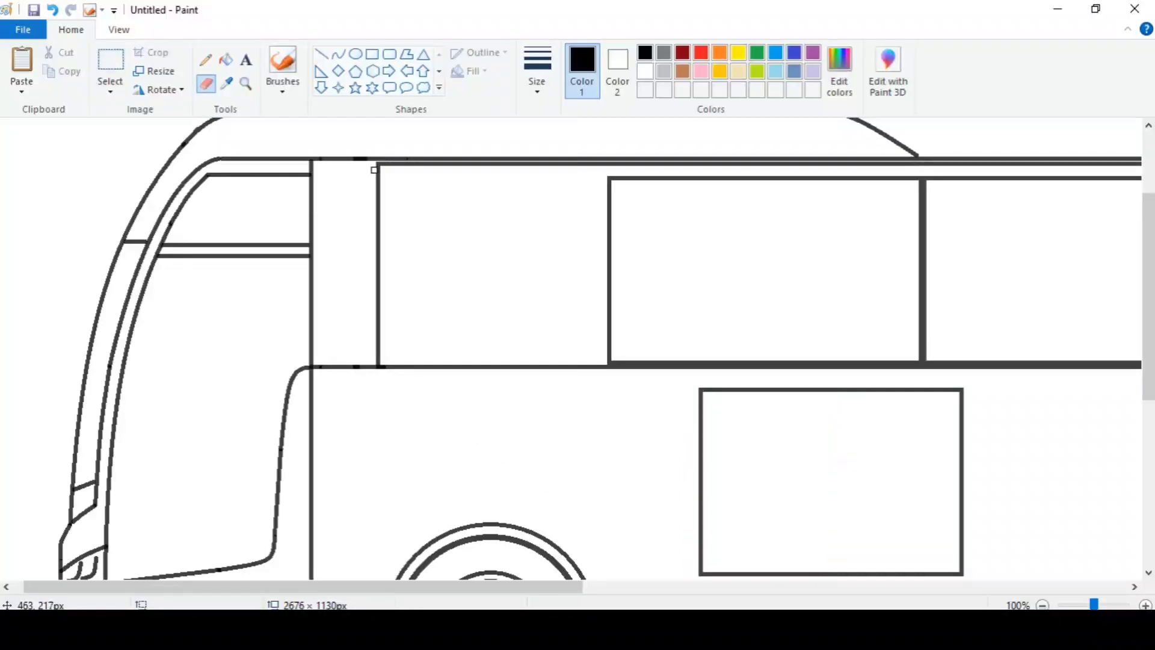
drag(377, 168, 378, 316)
click(111, 66)
mouse_move(691, 387)
mouse_down()
mouse_move(776, 459)
mouse_move(969, 580)
mouse_up()
drag(919, 529, 564, 316)
click(648, 382)
Extend the upper lines of the window band forward to the front section's rear vertical line.
click(321, 54)
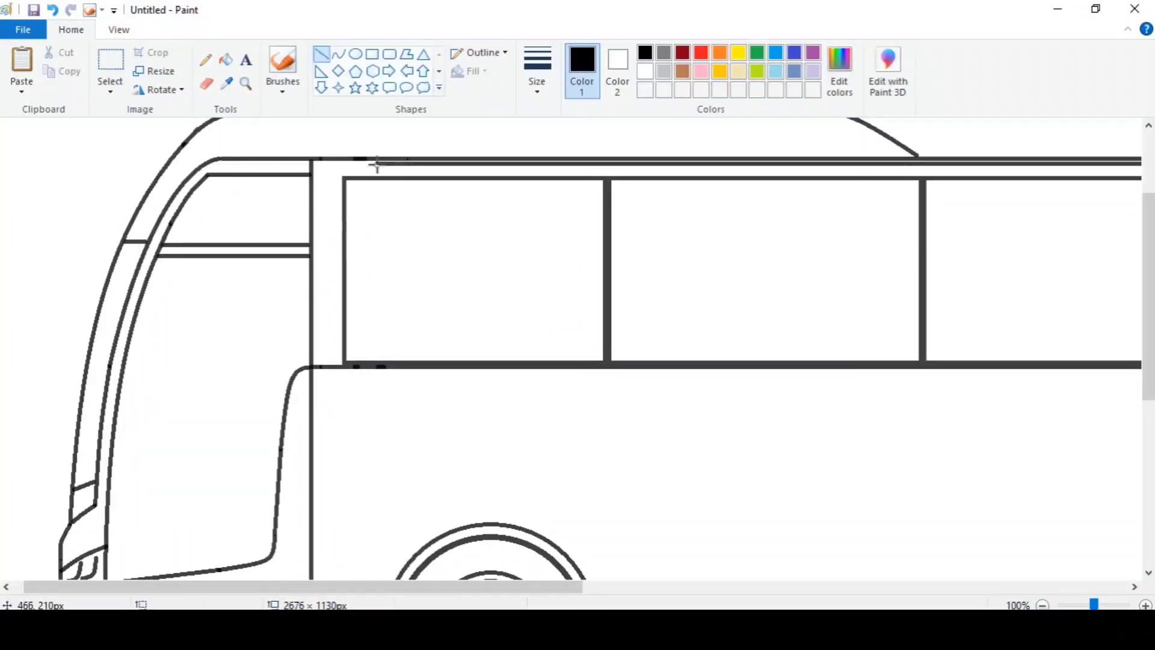
click(474, 270)
drag(313, 178, 345, 179)
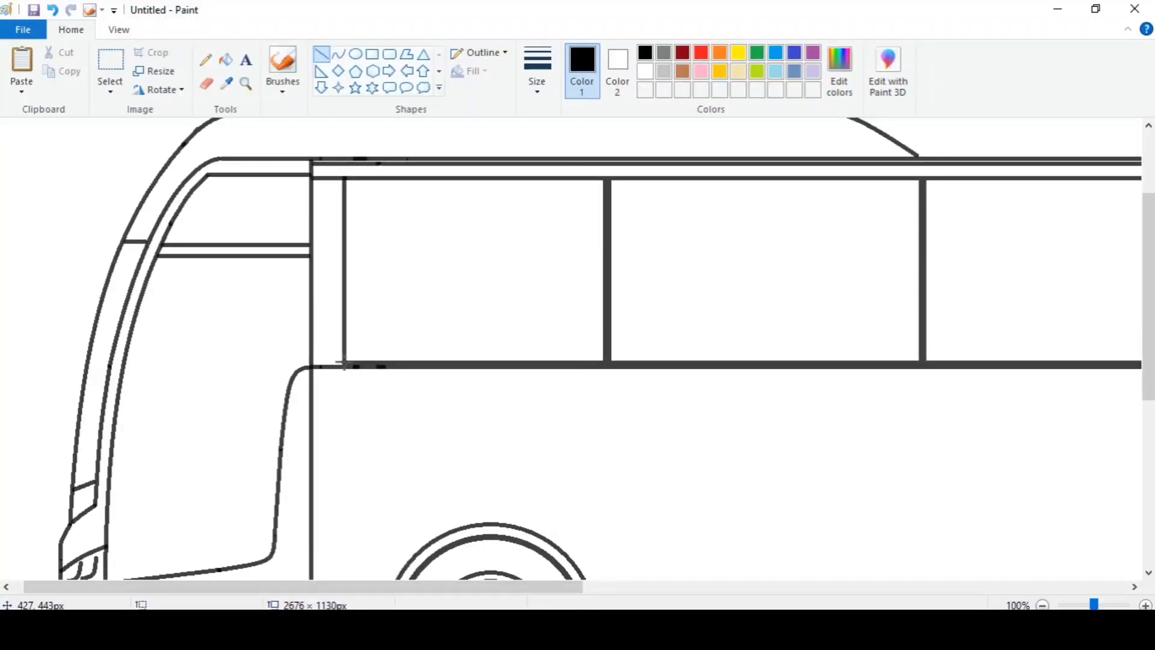
click(457, 286)
Draw a thin inner outline with short dividers along the raised roof section, plus a long horizontal line across it.
click(125, 32)
click(57, 70)
click(21, 66)
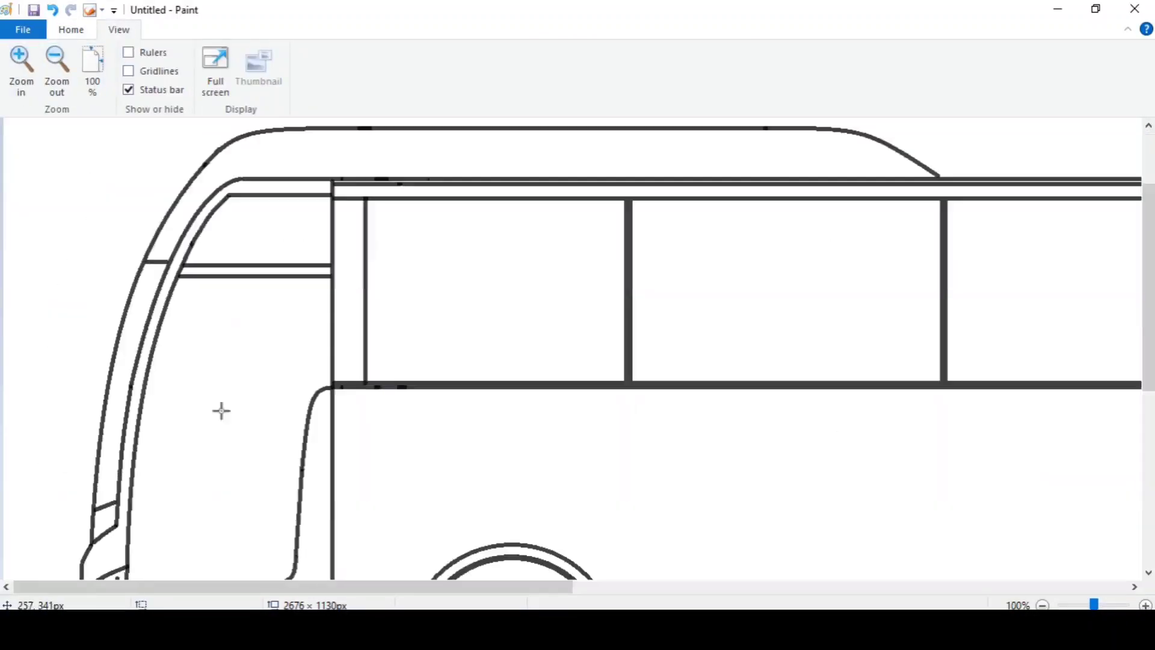
click(71, 29)
click(339, 54)
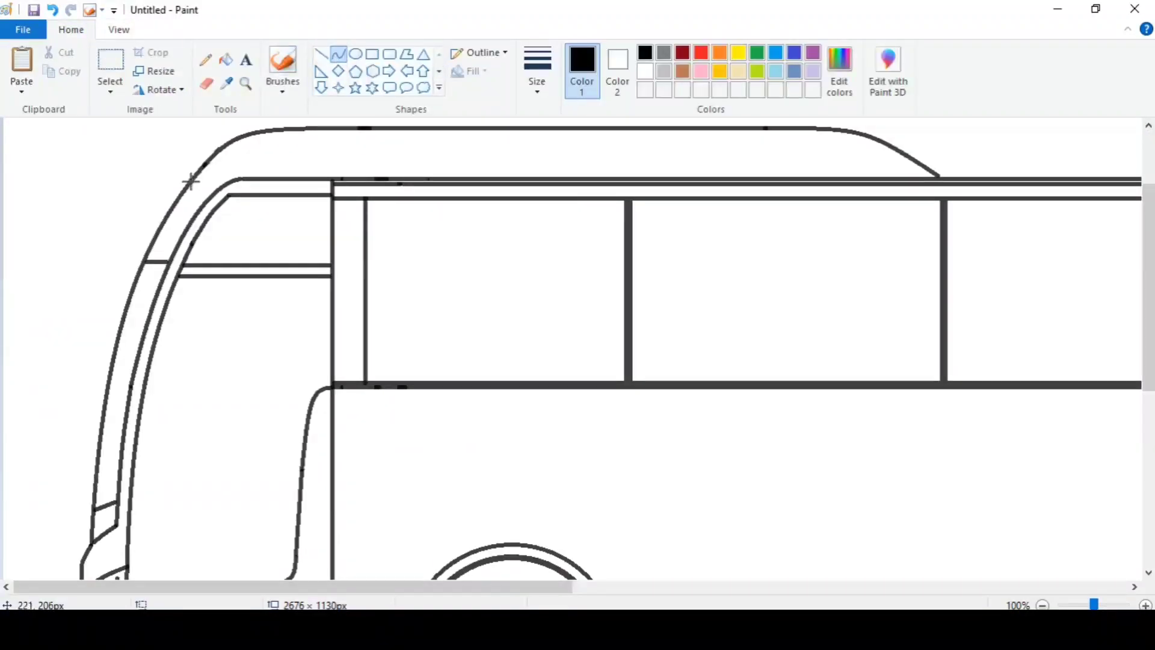
mouse_move(200, 180)
mouse_down()
mouse_move(305, 139)
mouse_move(253, 134)
mouse_move(833, 137)
mouse_move(937, 177)
mouse_move(921, 137)
mouse_up()
click(322, 55)
click(339, 54)
click(921, 137)
click(322, 54)
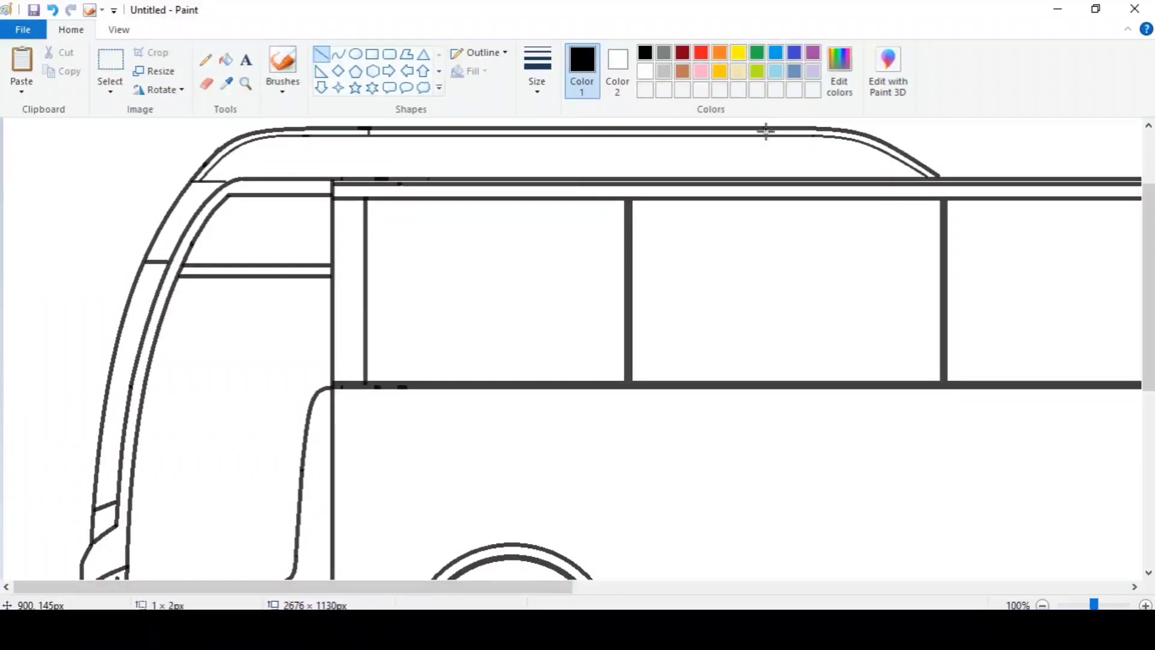
drag(223, 158, 893, 224)
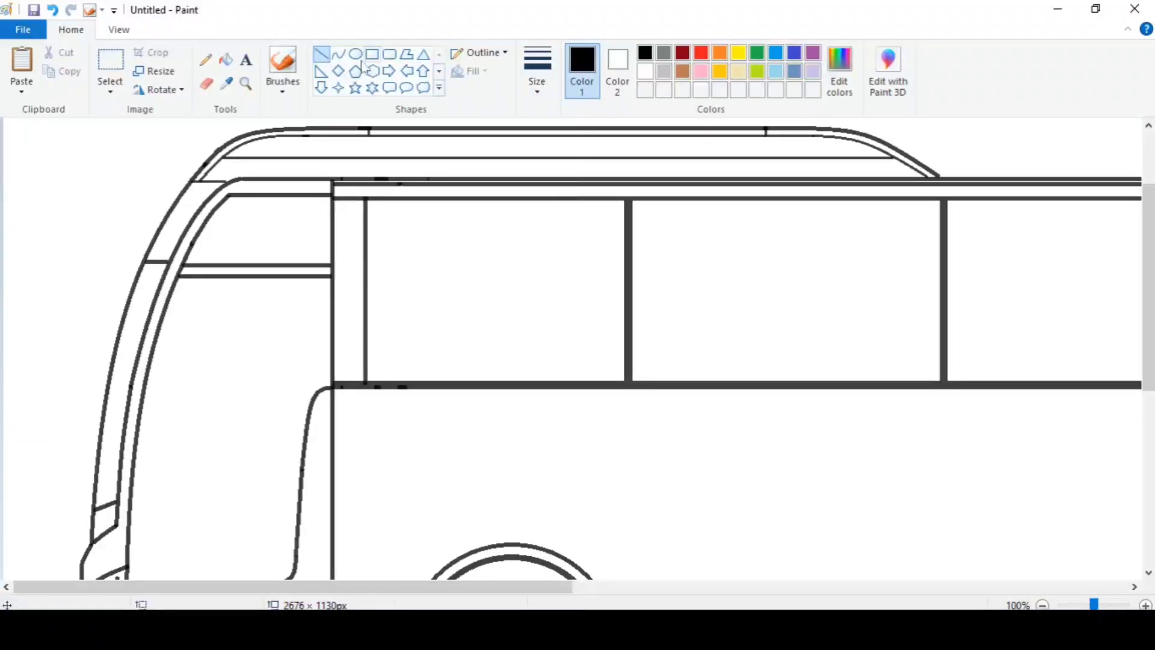
Draw two roughly parallel curves for the mirror arm, reaching from the front side window forward past the windshield.
click(339, 54)
drag(39, 253, 224, 215)
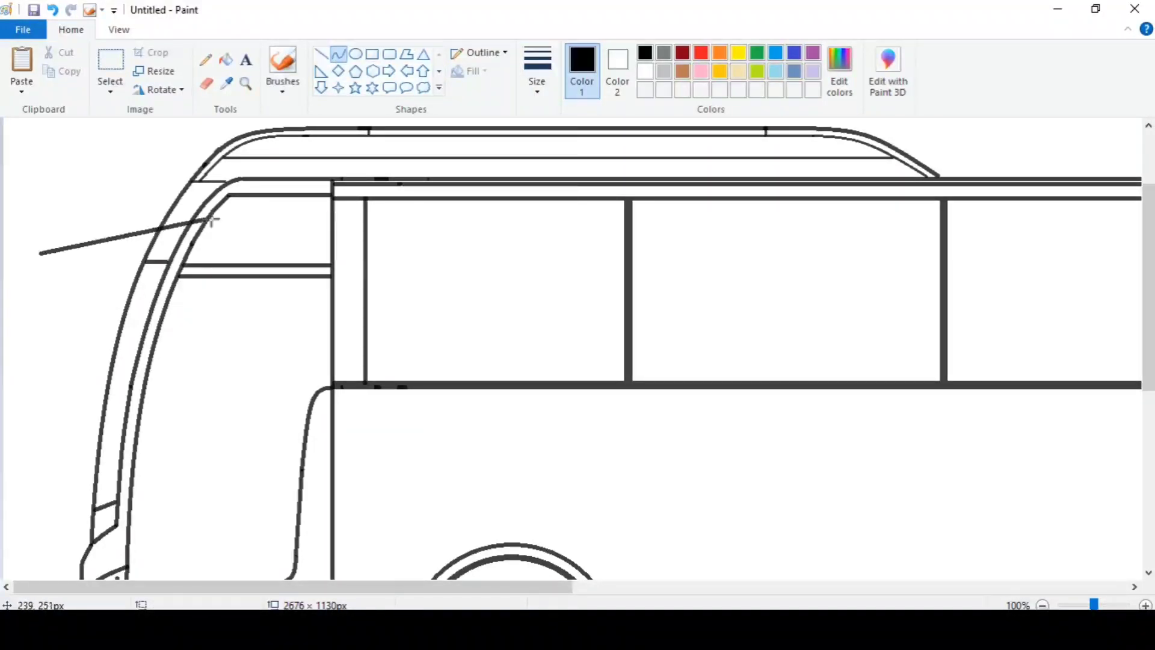
mouse_move(103, 227)
mouse_down()
mouse_move(144, 211)
mouse_move(157, 233)
mouse_up()
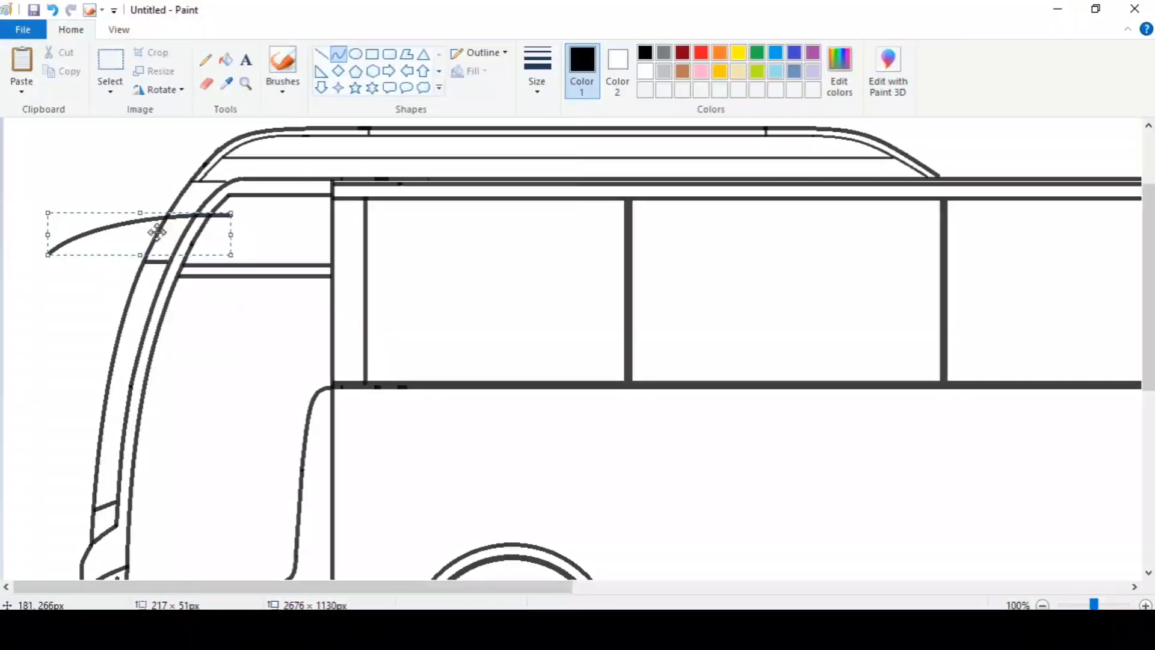
click(480, 52)
click(484, 94)
click(52, 248)
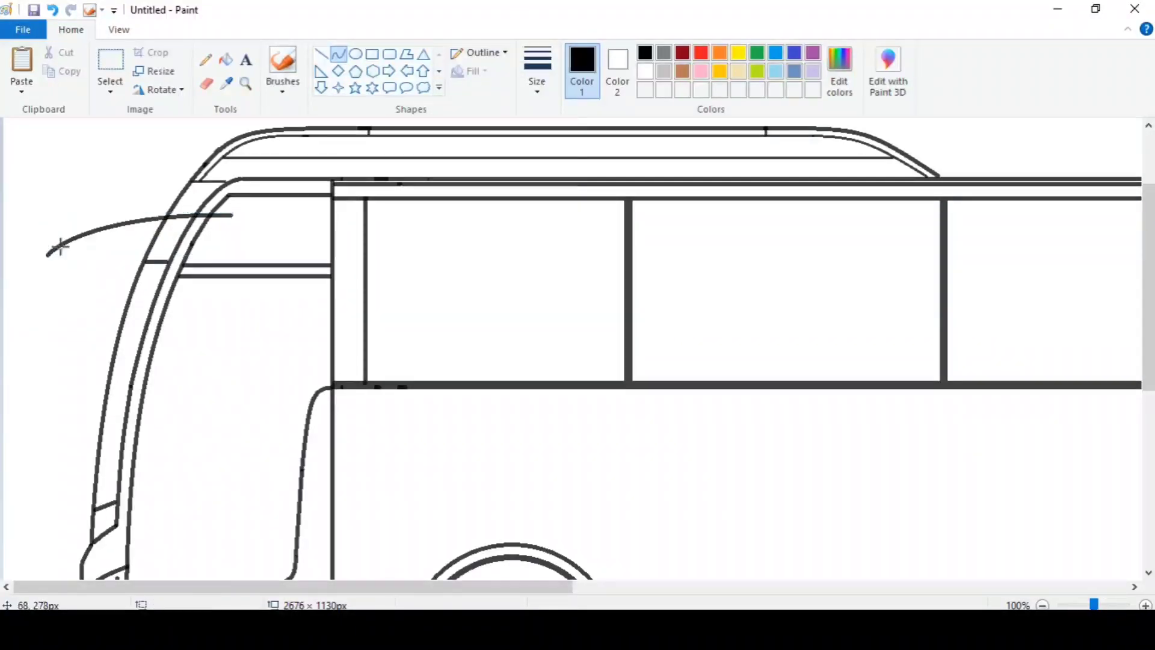
drag(64, 260, 227, 238)
drag(144, 242, 137, 237)
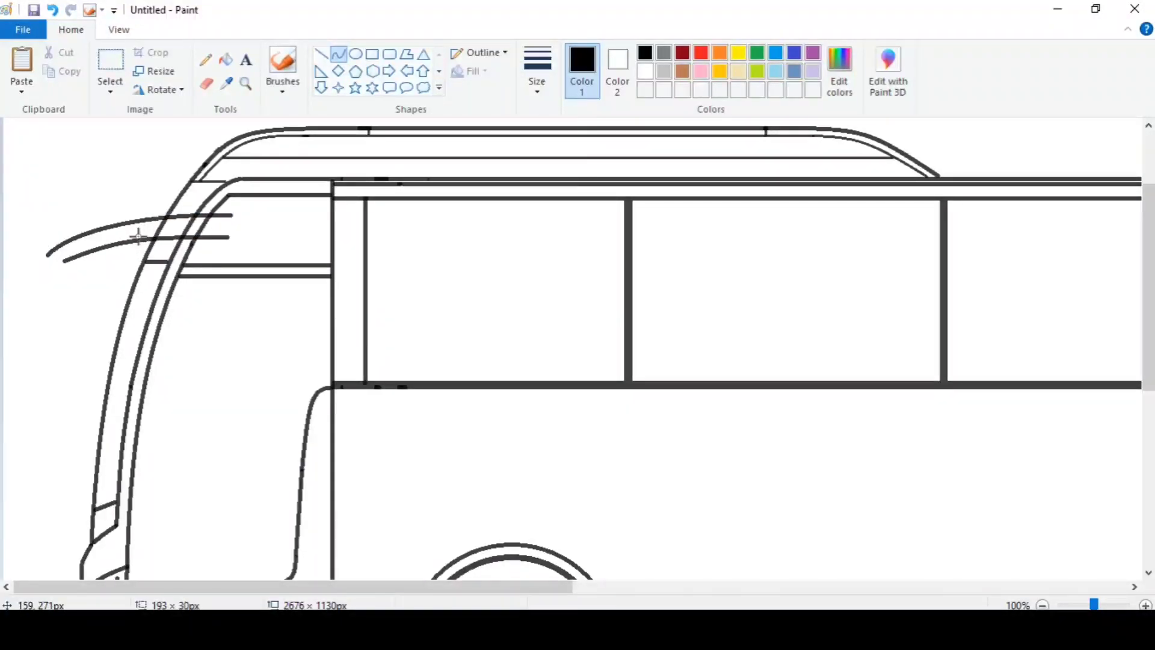
click(138, 237)
Close the rear end of the mirror arm with a short line and add a rounded mount behind it.
click(321, 53)
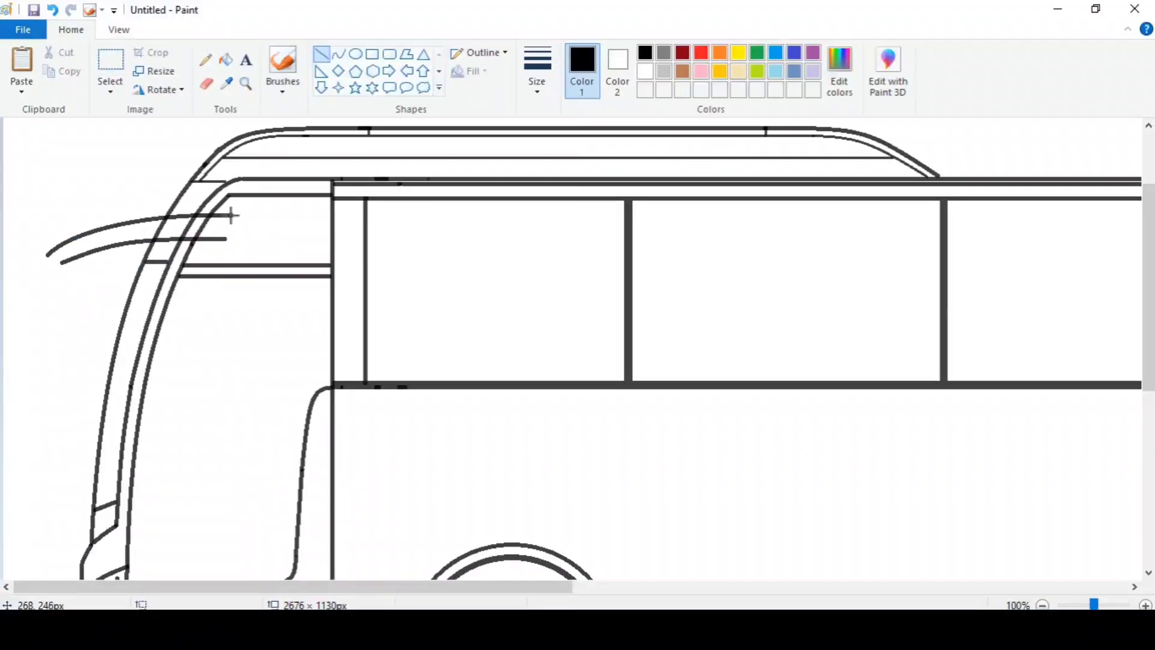
click(389, 54)
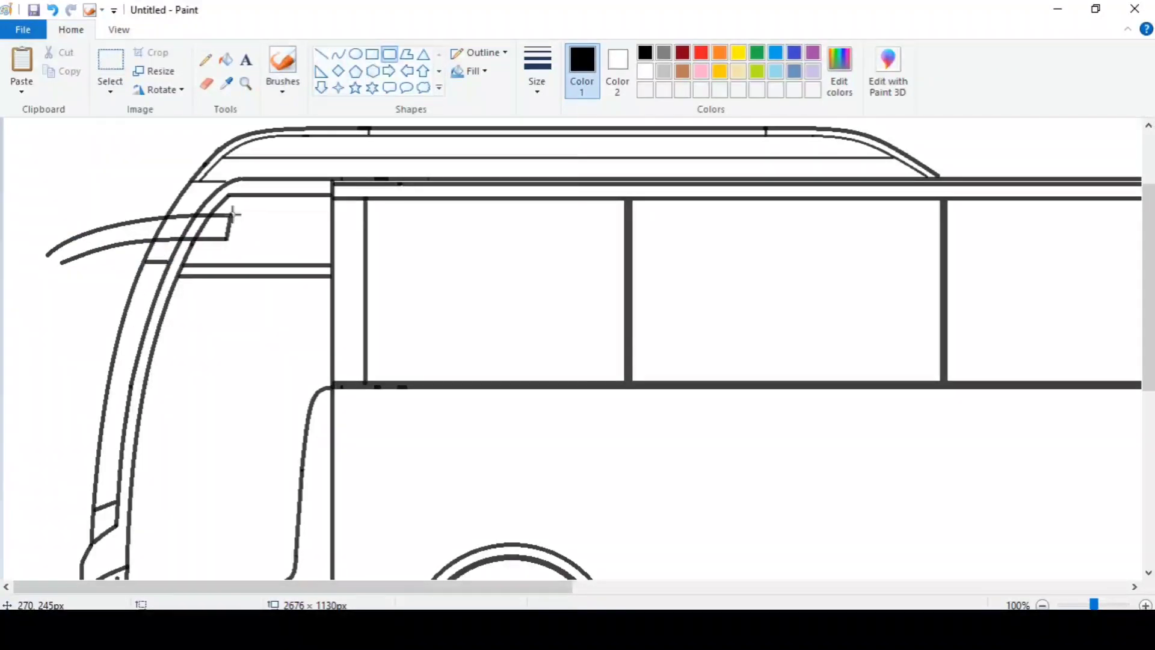
click(339, 54)
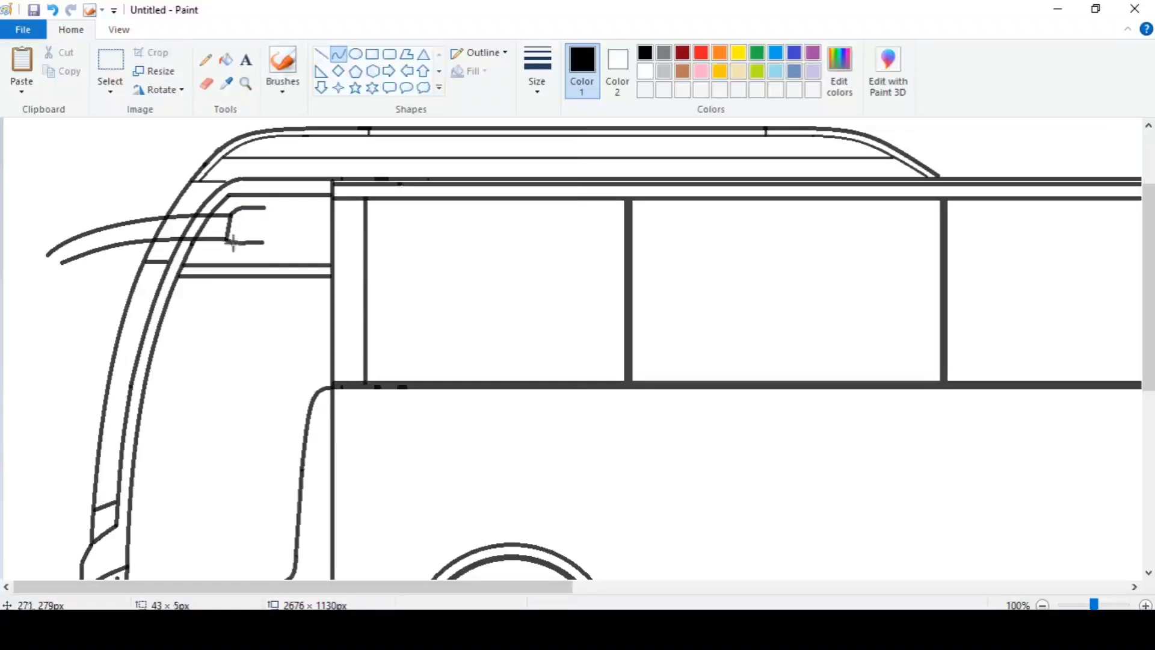
drag(280, 206, 336, 224)
Draw the curved mirror housing hanging from the arm's front tip and a thin curve along the arm's underside.
mouse_move(46, 256)
mouse_down()
mouse_move(56, 261)
mouse_move(25, 348)
mouse_up()
drag(35, 302, 19, 305)
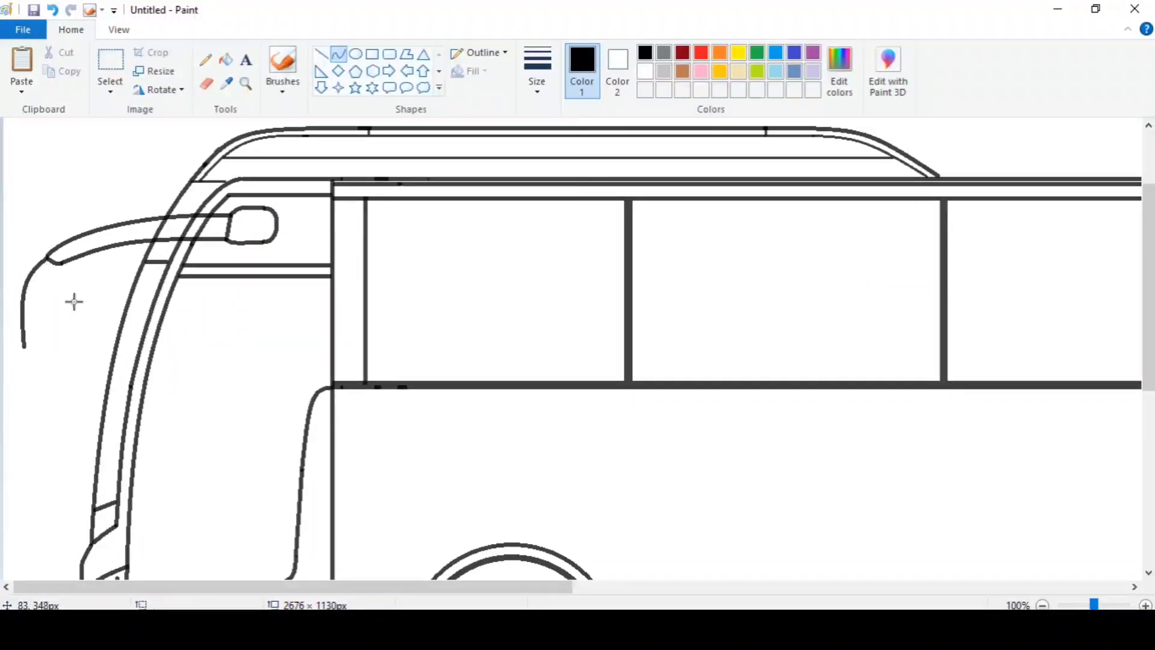
mouse_move(40, 364)
mouse_down()
mouse_move(28, 363)
mouse_move(61, 263)
mouse_move(67, 372)
mouse_up()
drag(63, 369, 50, 363)
drag(60, 267, 145, 246)
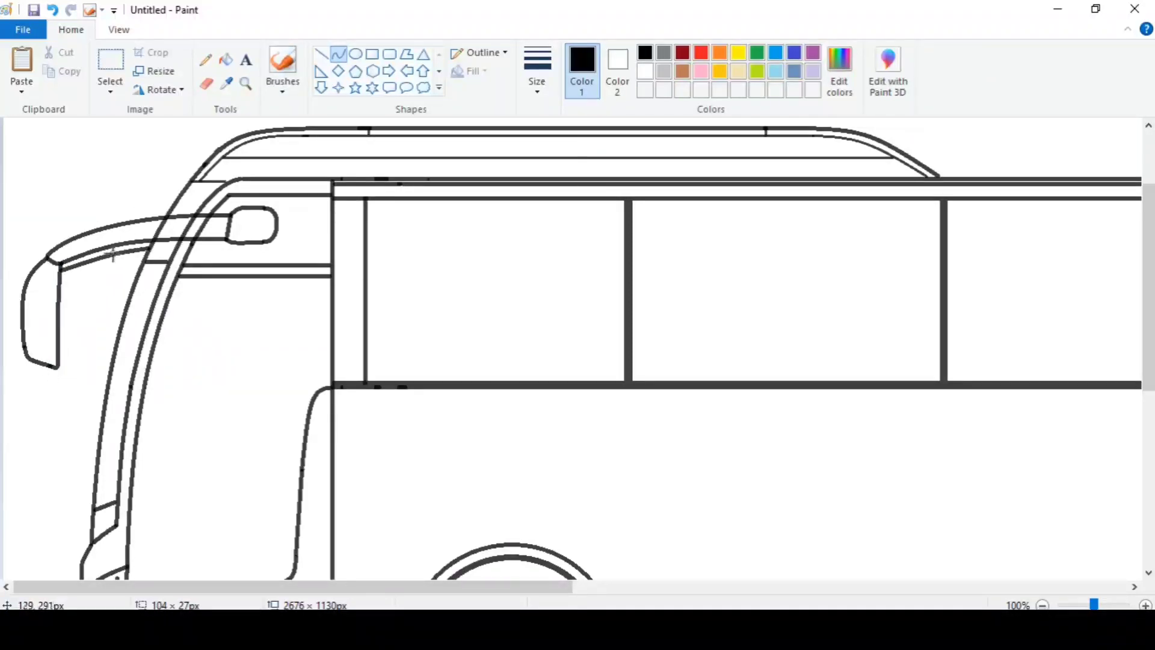
Divide the mirror housing with a horizontal line across its middle and a vertical line along its rear edge.
click(322, 55)
drag(23, 316, 50, 317)
drag(51, 265, 53, 364)
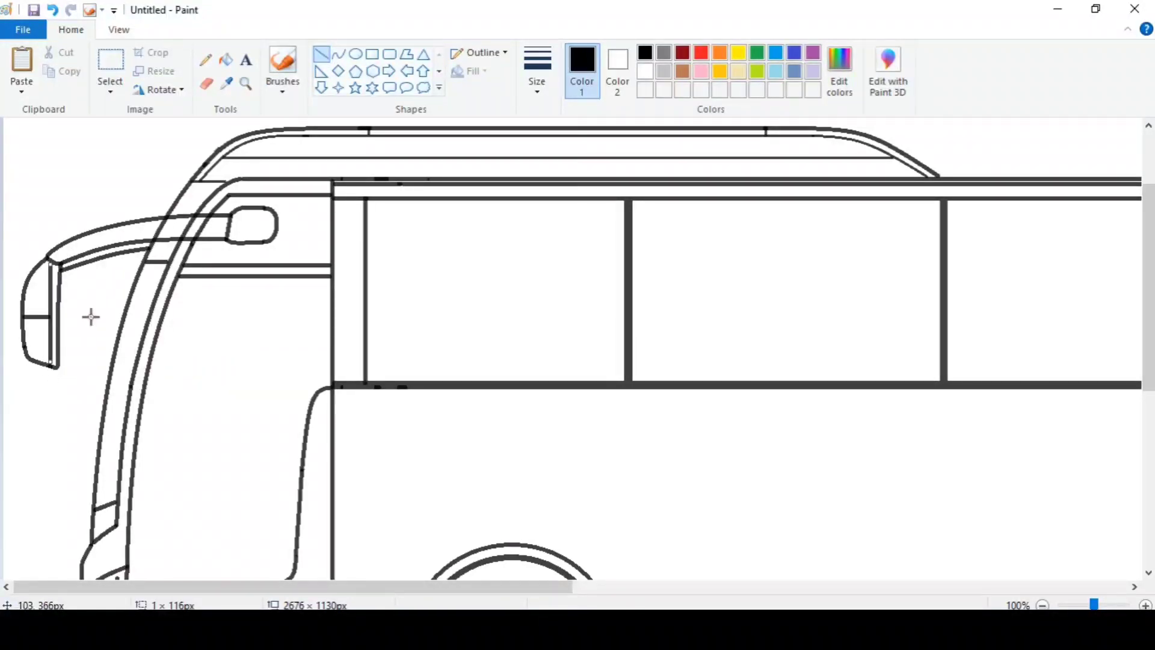
Erase the windshield and window lines that cross the mirror arm.
click(207, 88)
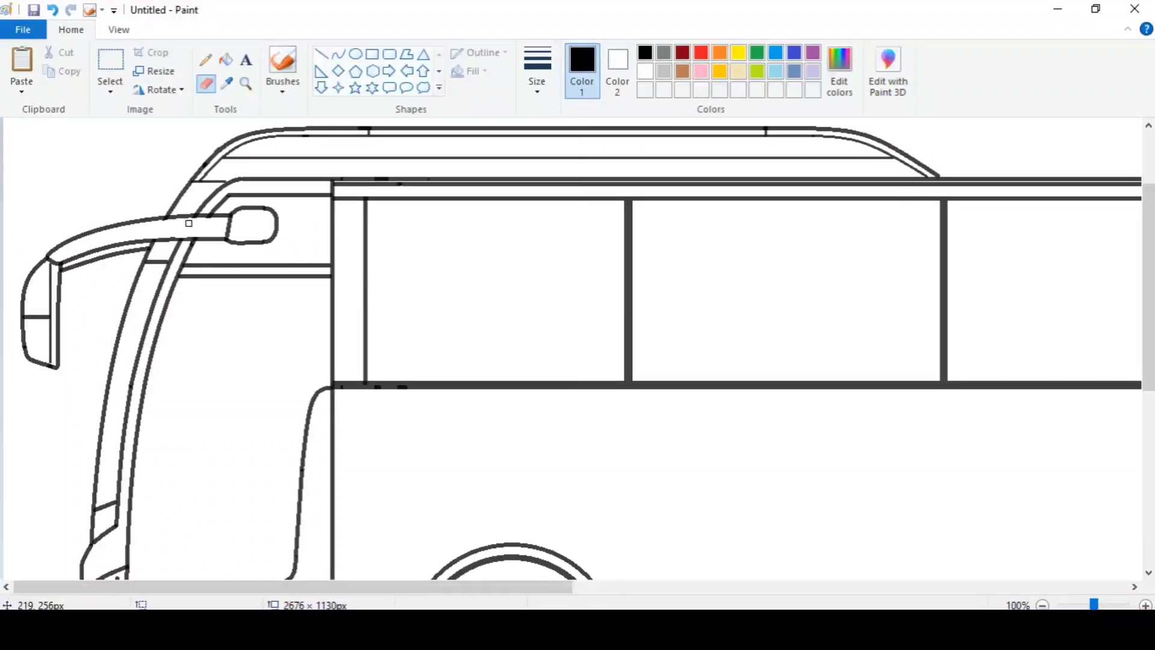
click(321, 55)
click(130, 30)
click(61, 71)
click(71, 30)
scroll(421, 337, up, 1)
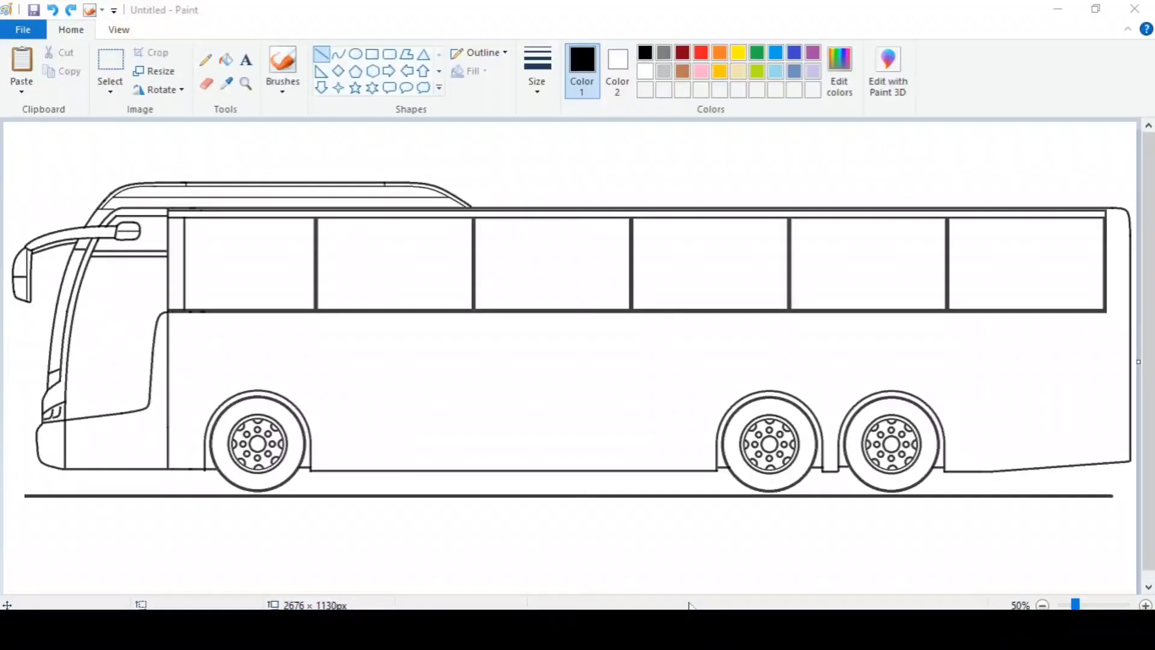
Thicken the vertical line behind the driver's window and the short vertical line behind the front bumper with a thicker line.
key(ctrl+z)
click(534, 71)
click(554, 185)
drag(172, 295, 168, 468)
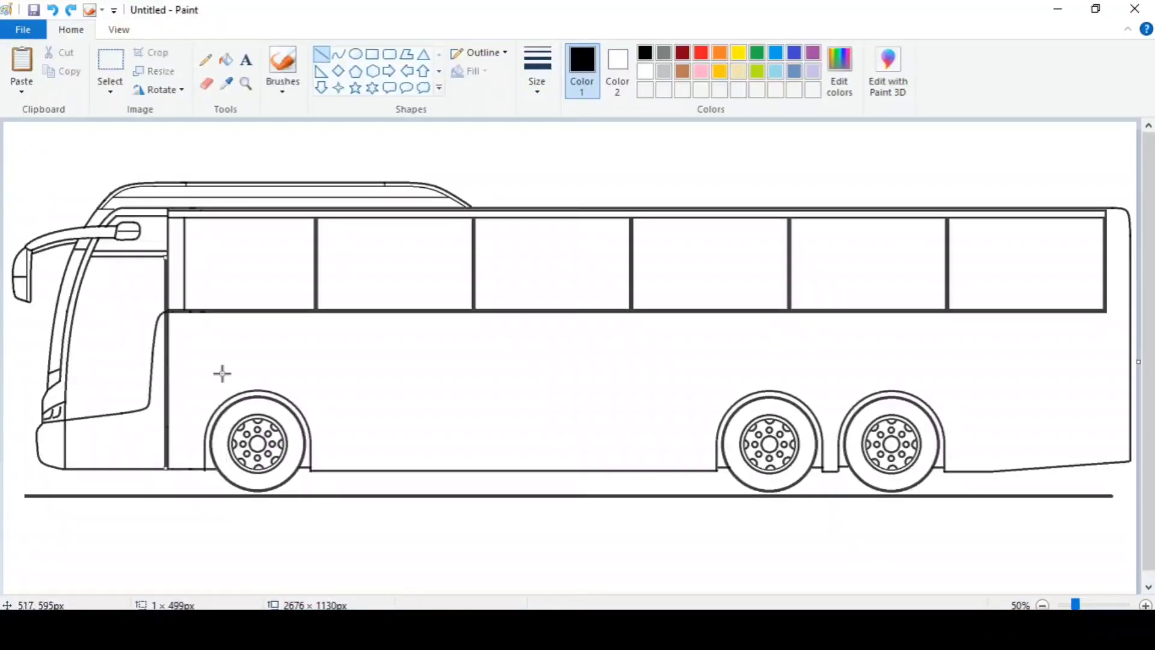
drag(65, 420, 83, 468)
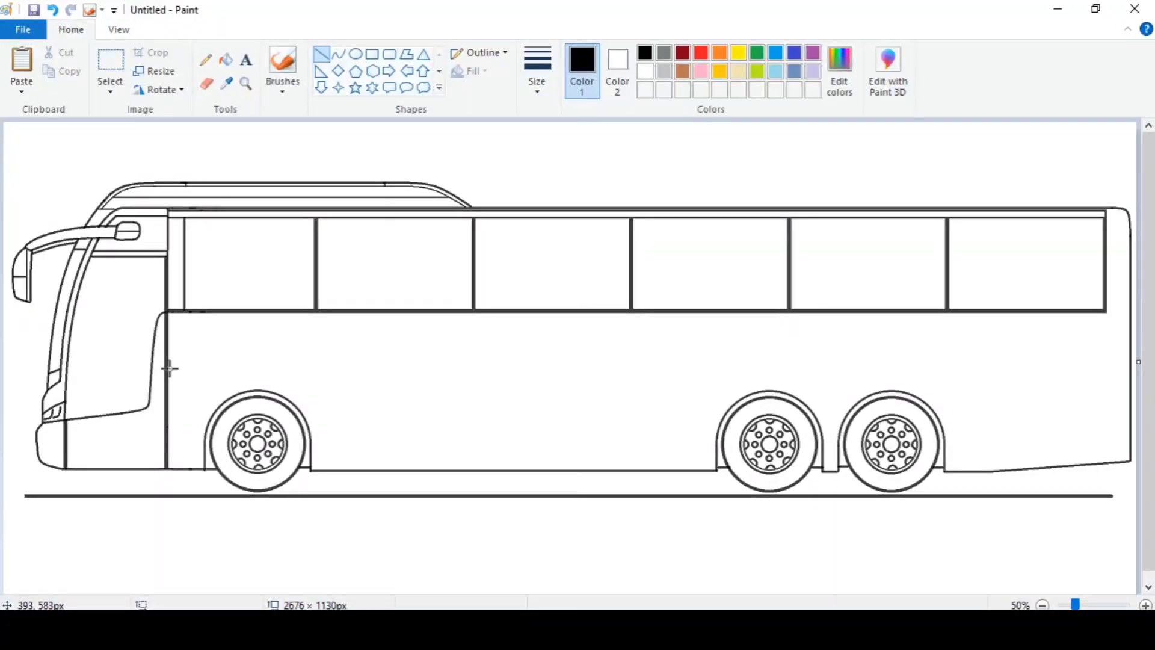
Draw a thin horizontal line along the lower body side and a thin vertical line from the last window down to the body's lower edge.
drag(169, 368, 1121, 412)
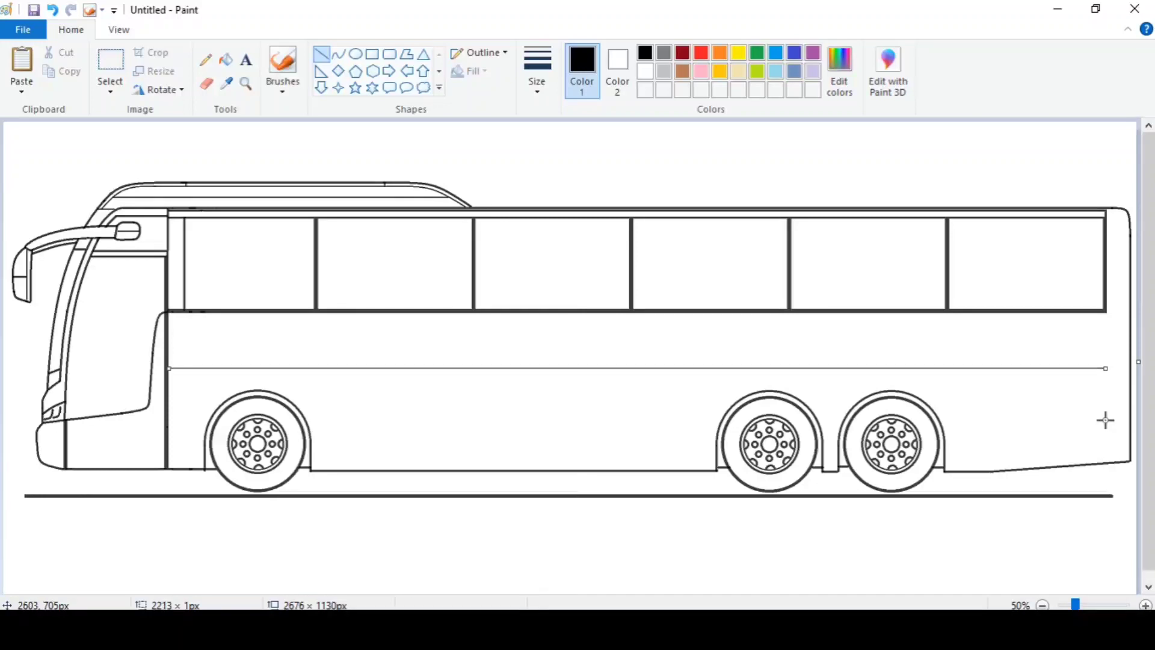
drag(1100, 359, 1102, 368)
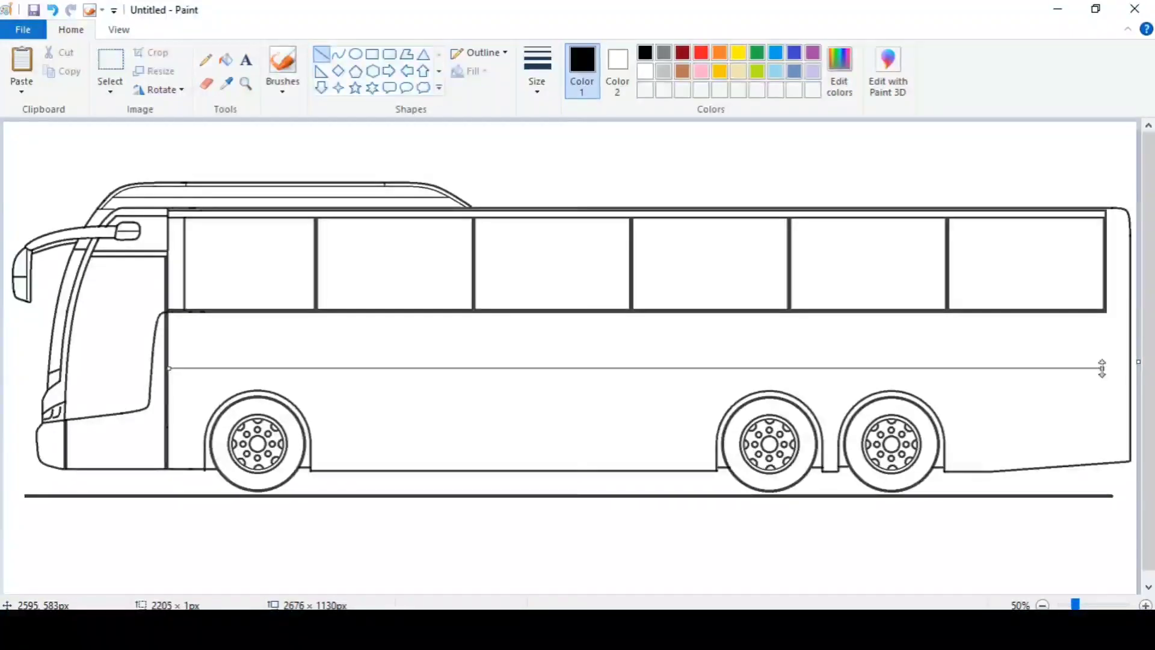
click(1107, 311)
drag(1107, 311, 1137, 464)
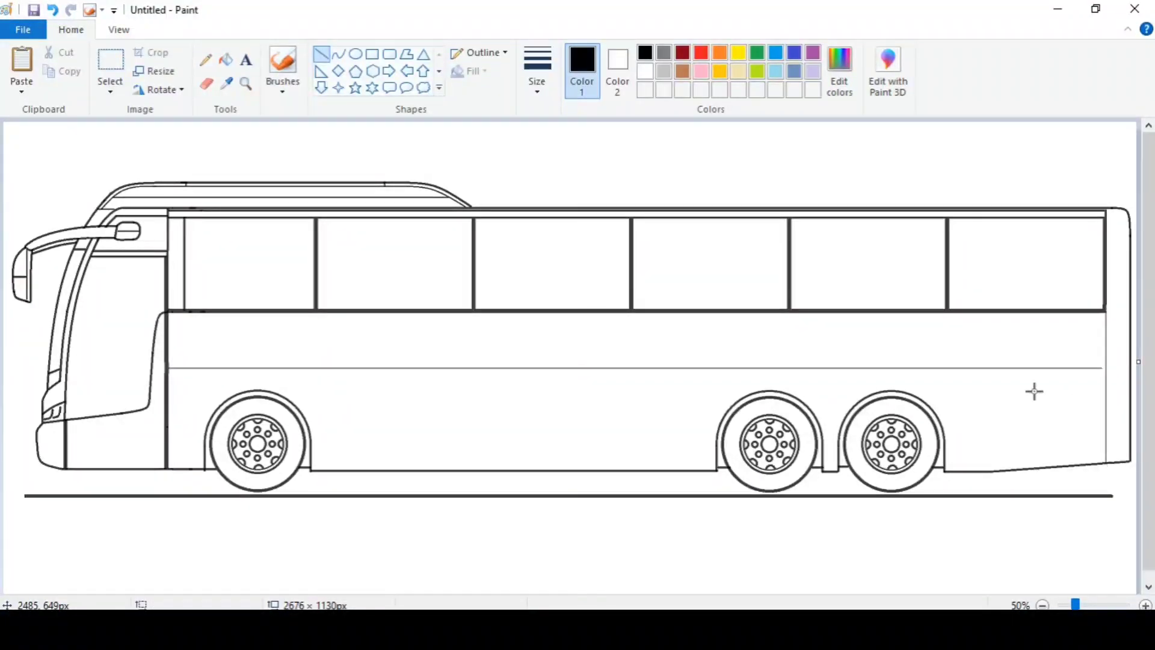
drag(845, 367, 1106, 410)
click(1106, 410)
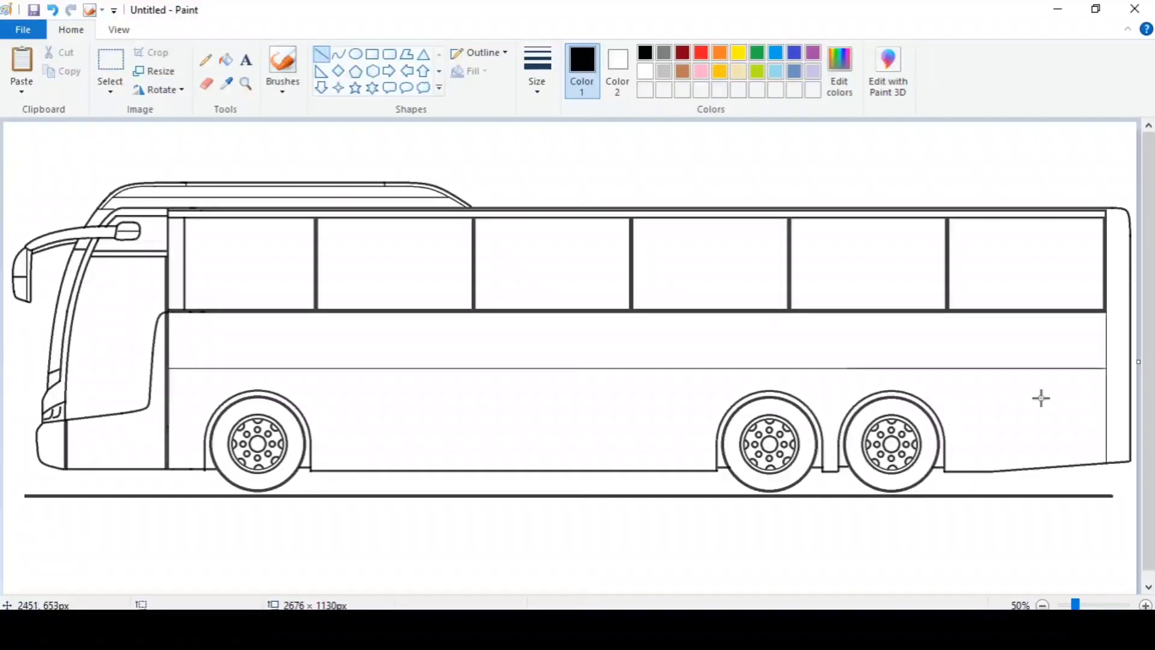
Draw a narrow fog lamp outline along the front edge of the front bumper.
click(117, 30)
click(21, 65)
scroll(155, 305, down, 2)
click(71, 30)
click(538, 72)
click(339, 55)
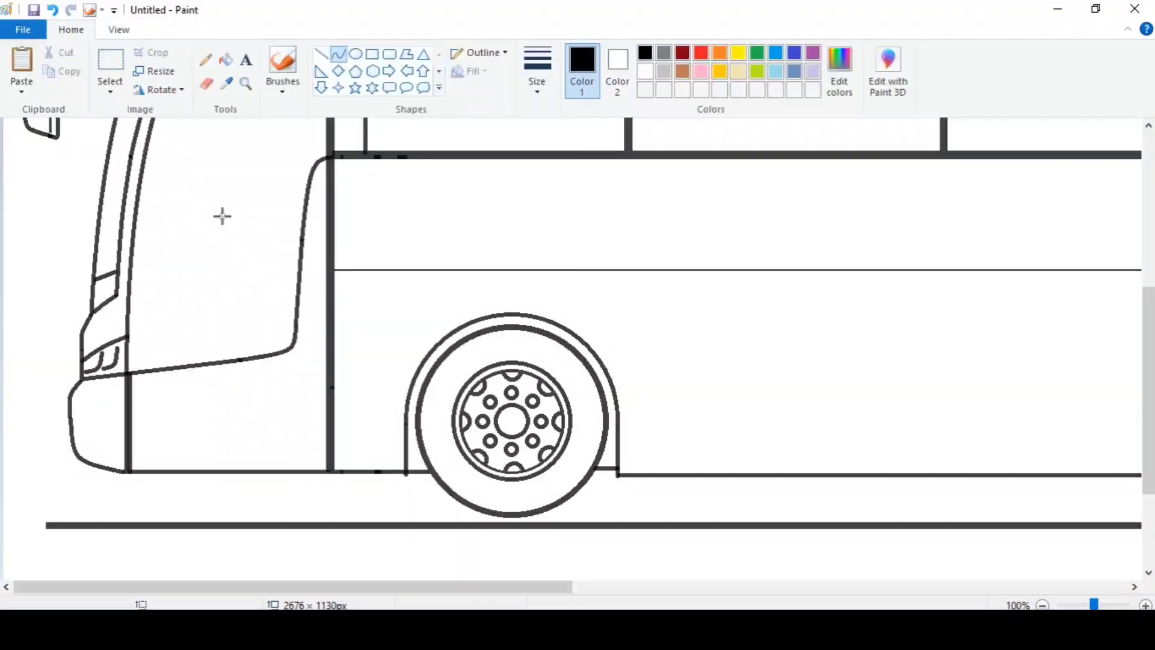
drag(73, 407, 83, 406)
click(325, 58)
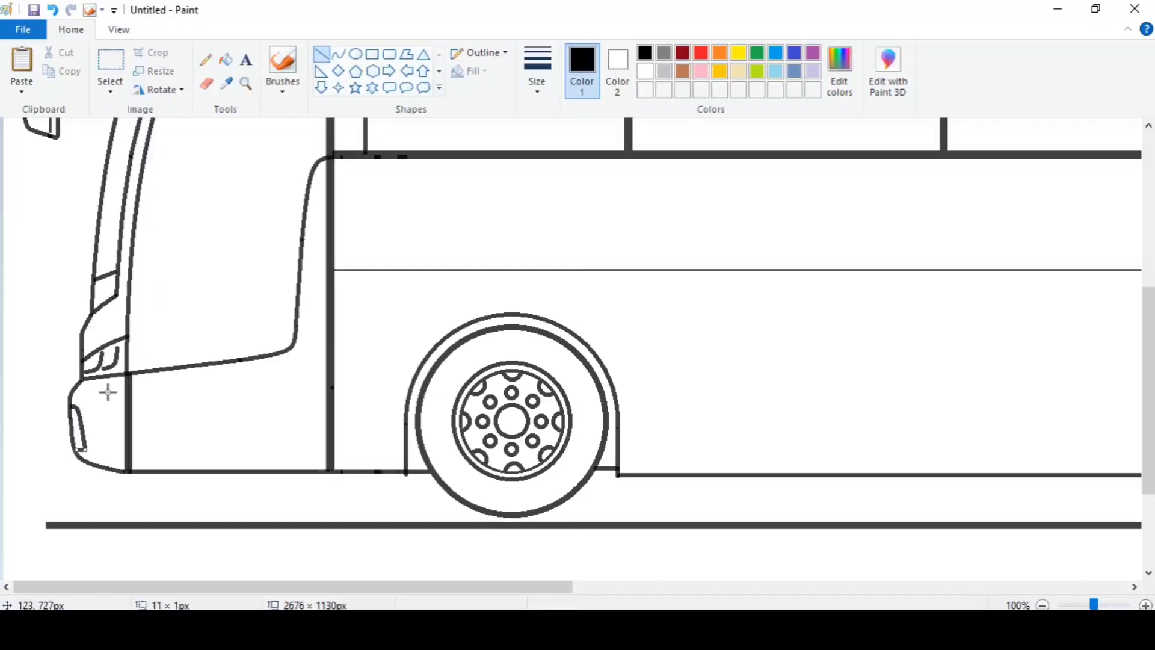
Try a horizontal line across the driver's side window.
scroll(164, 425, up, 2)
drag(136, 324, 282, 341)
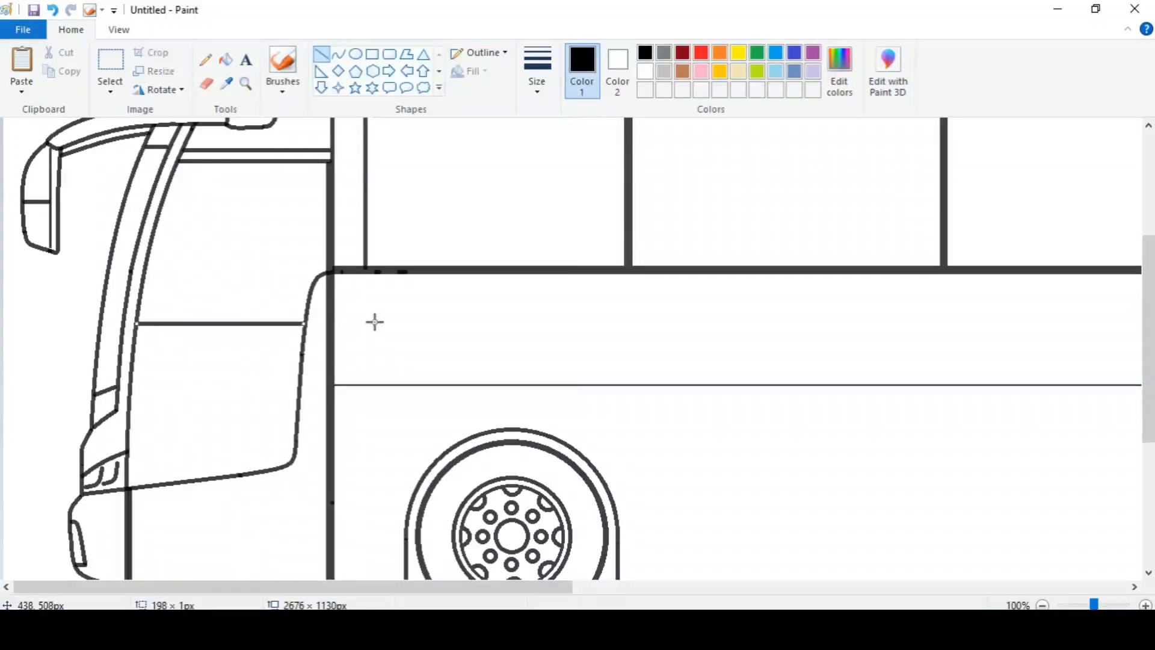
click(118, 29)
click(56, 72)
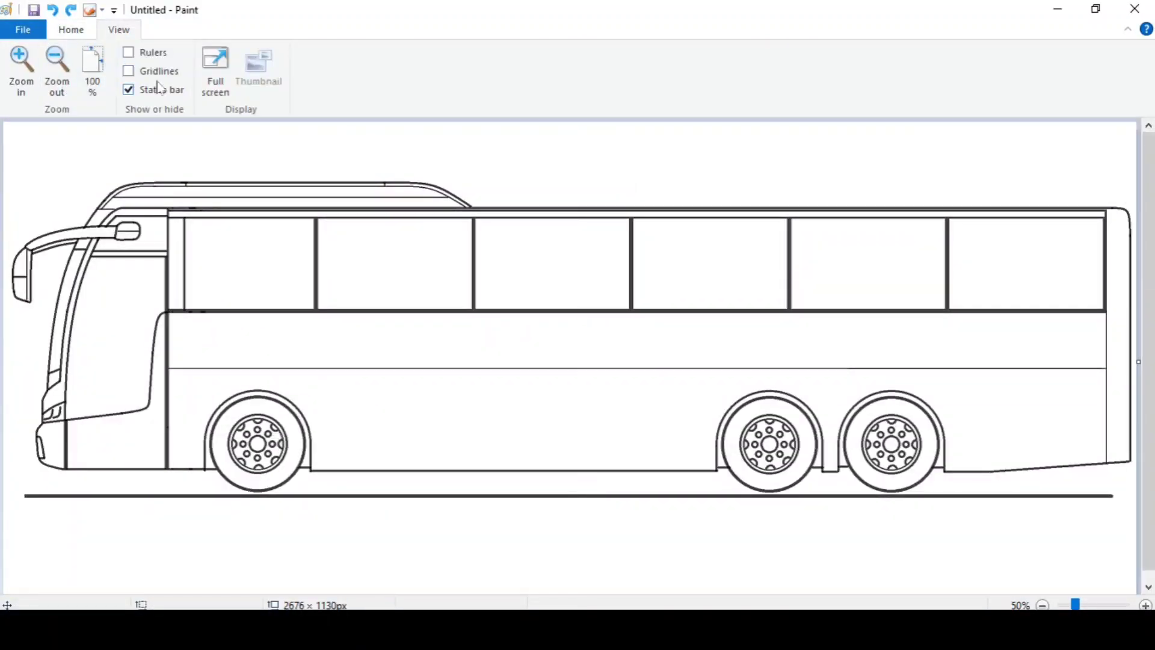
Reshape the lower rear corner into a protruding bumper with a horizontal top line and a rounded rear edge, erasing the old edge.
click(71, 29)
click(119, 29)
click(21, 60)
scroll(204, 287, right, 10)
scroll(204, 286, down, 2)
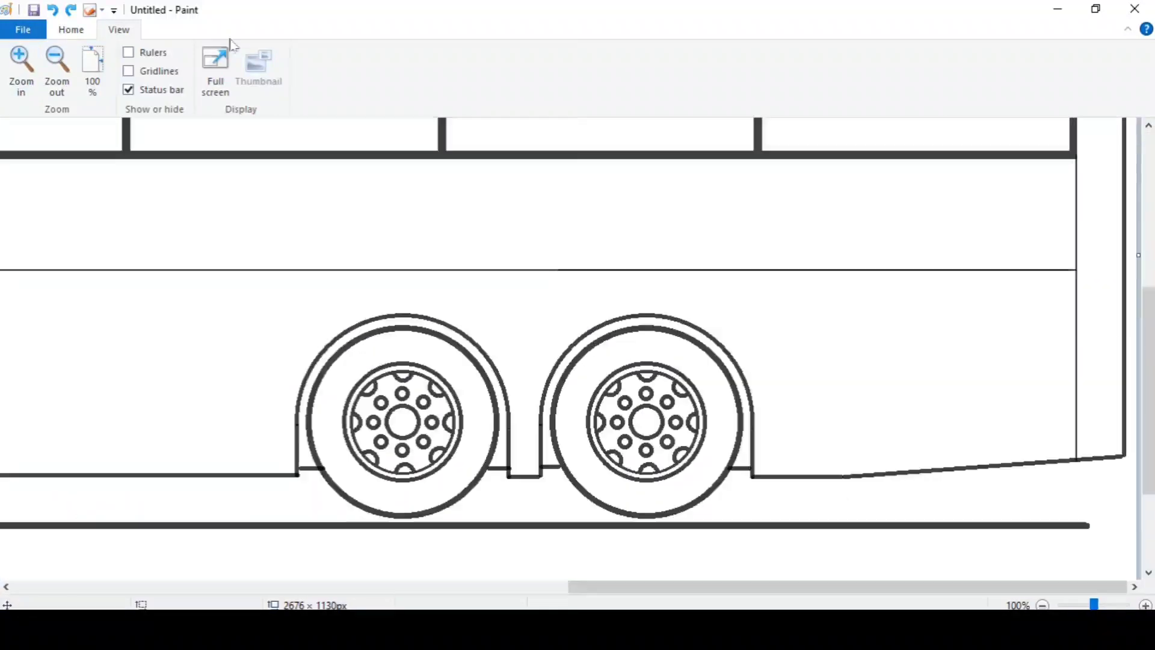
click(71, 30)
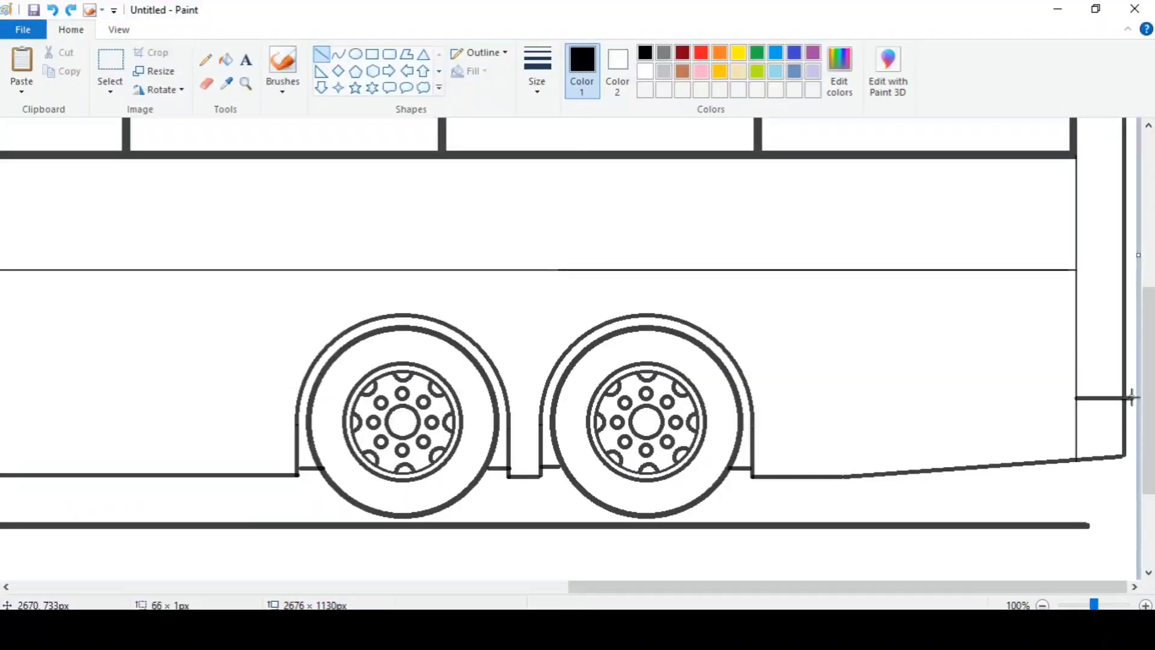
click(206, 84)
drag(1124, 400, 1123, 458)
click(338, 54)
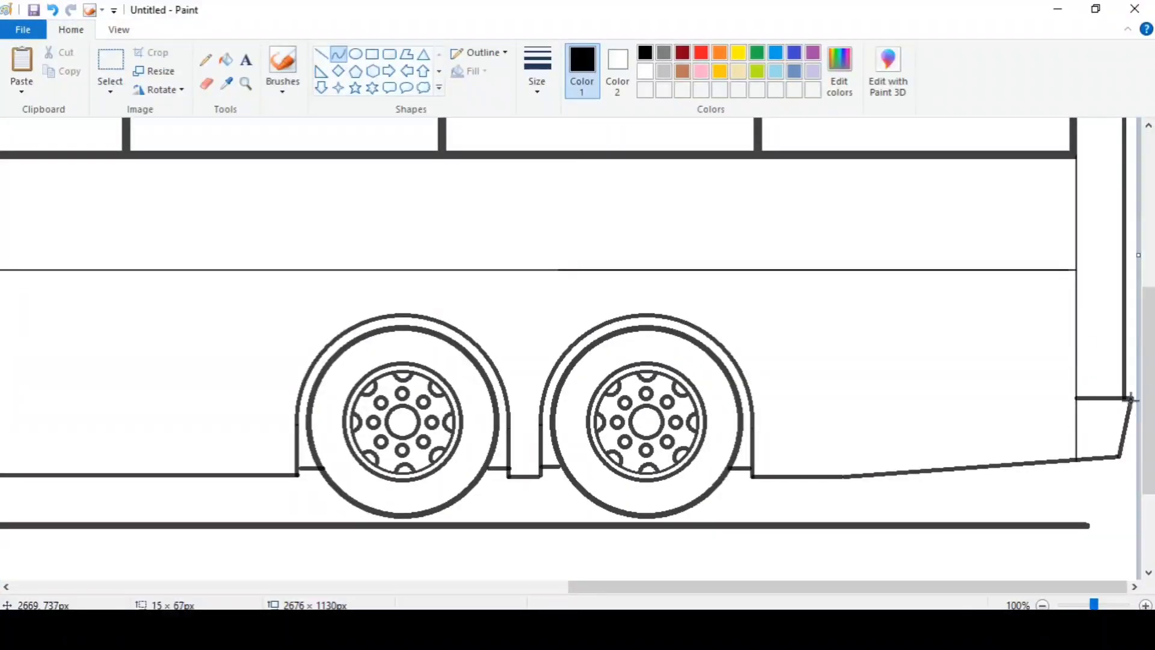
click(1130, 452)
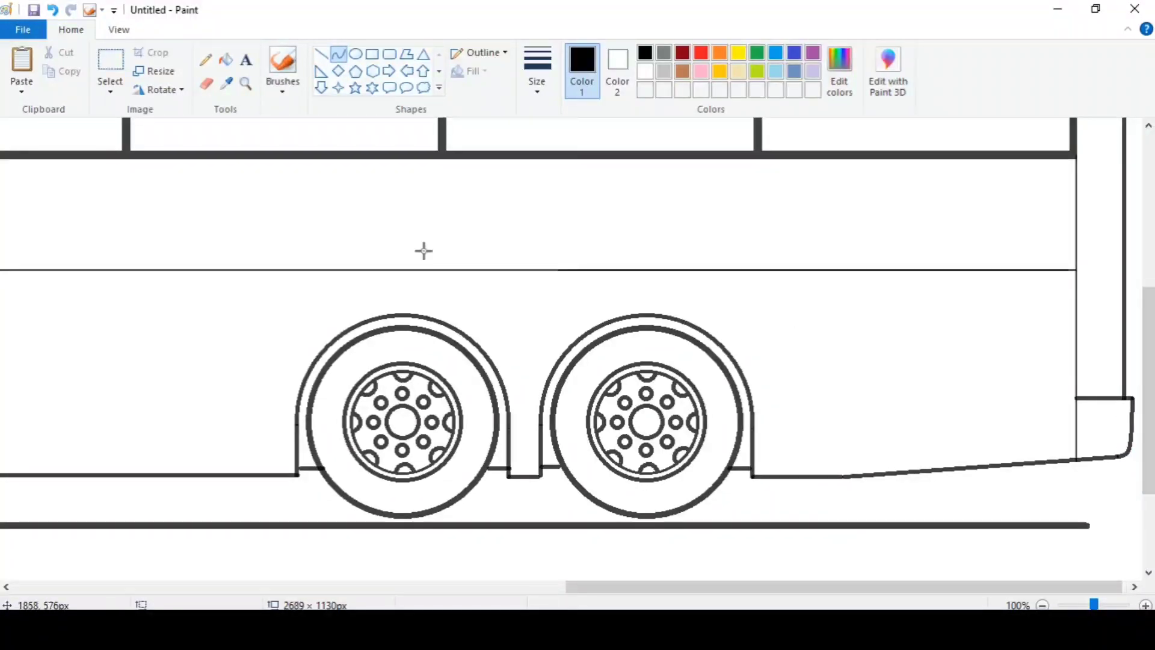
Draw two thin vertical panel lines behind the rearmost wheel, from the thin horizontal line to the body's lower edge.
click(322, 54)
click(537, 69)
click(551, 123)
drag(775, 272, 845, 475)
drag(849, 272, 872, 472)
Divide the lower body between the front and middle wheels with four thin vertical lines and frame the front wheel arch with thin panel lines.
click(119, 29)
click(57, 71)
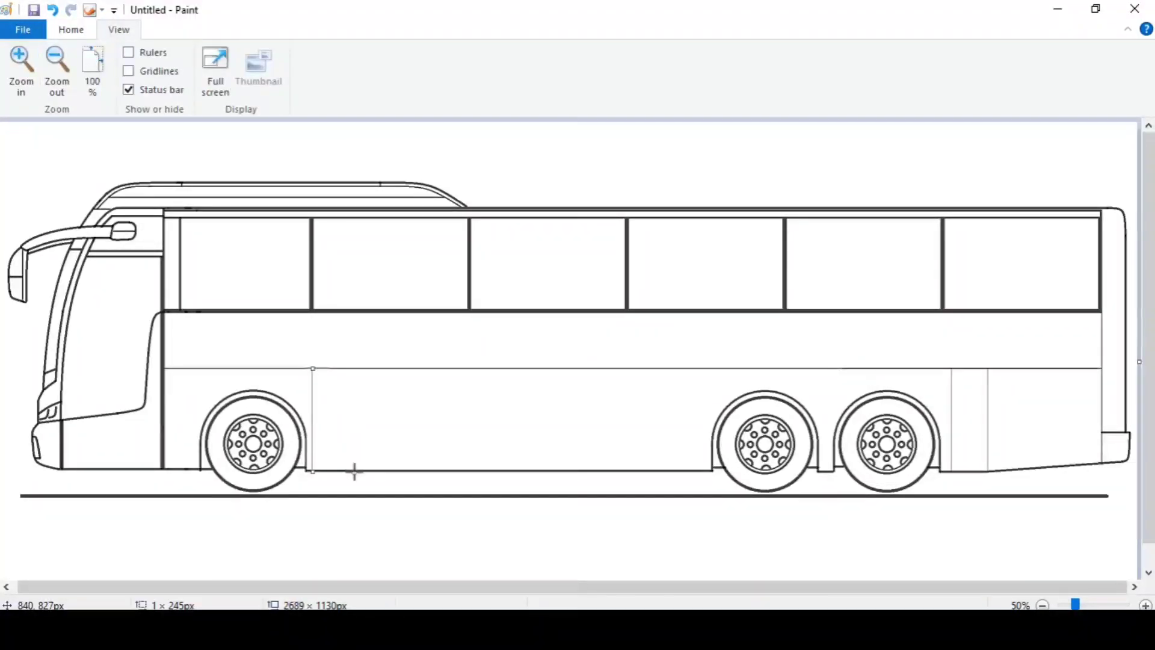
drag(494, 439, 495, 471)
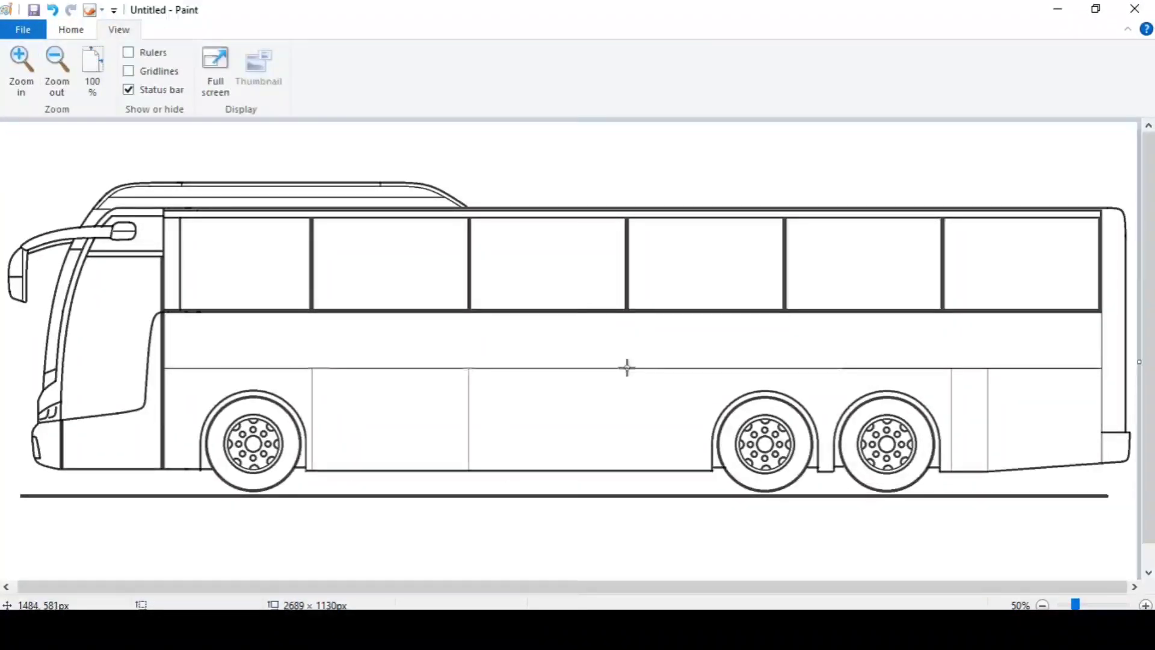
drag(627, 367, 629, 471)
drag(706, 368, 720, 477)
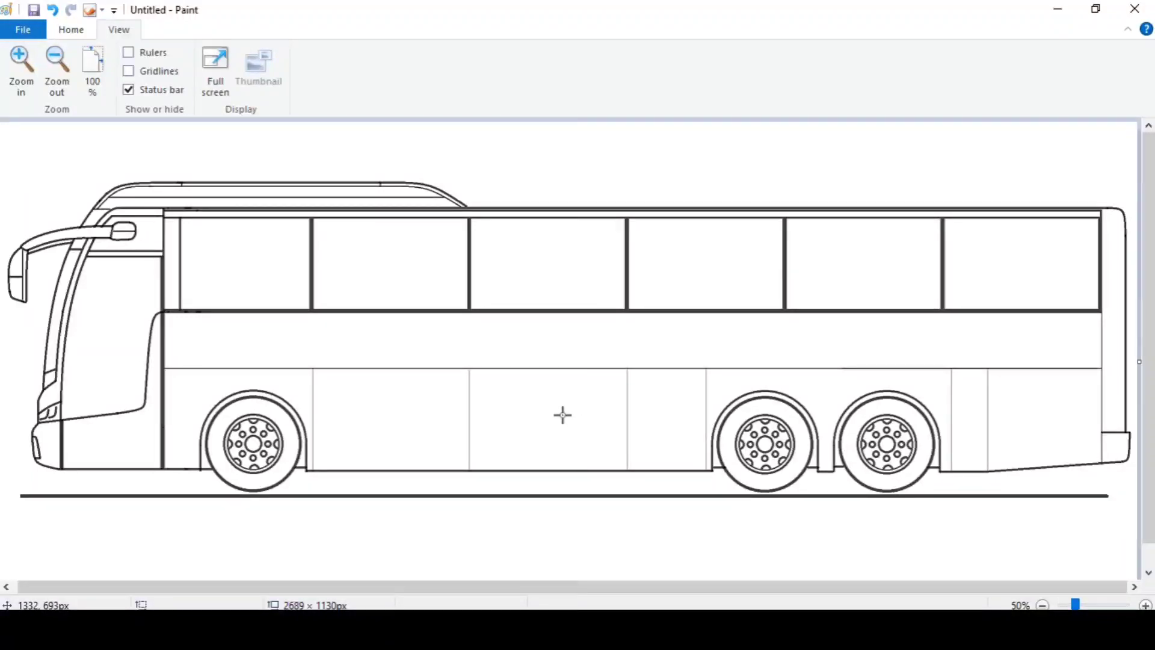
drag(194, 390, 309, 403)
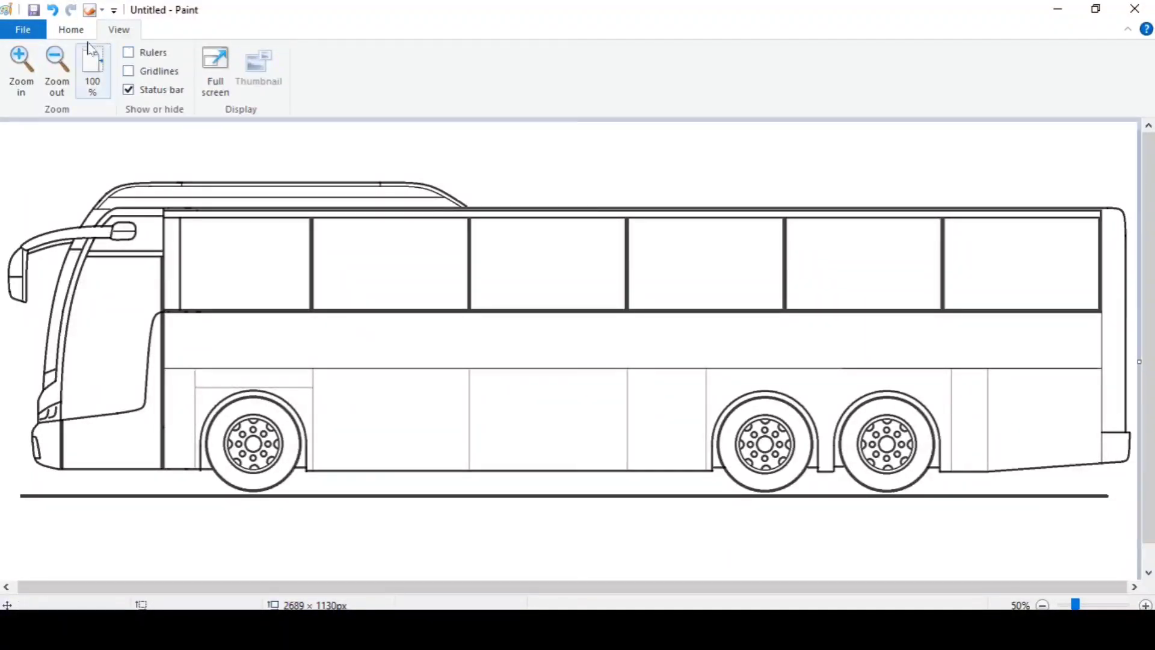
Draw a small rounded rectangular handle low on the narrow panel ahead of the front wheel, with a line across its upper part.
click(92, 71)
click(71, 29)
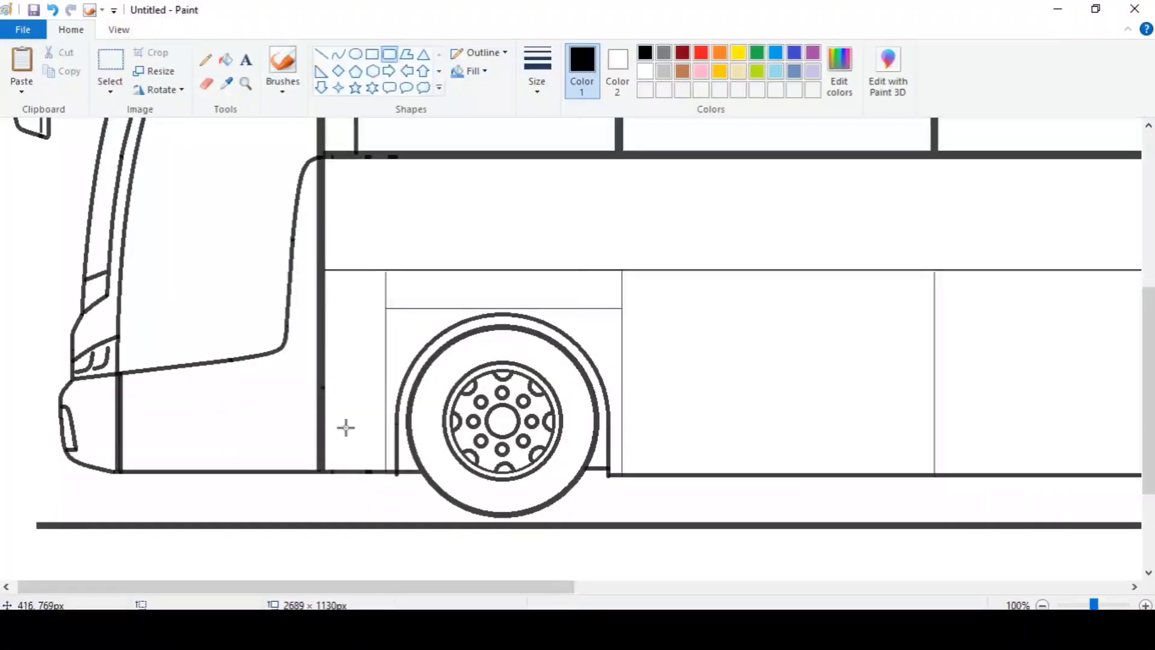
click(321, 54)
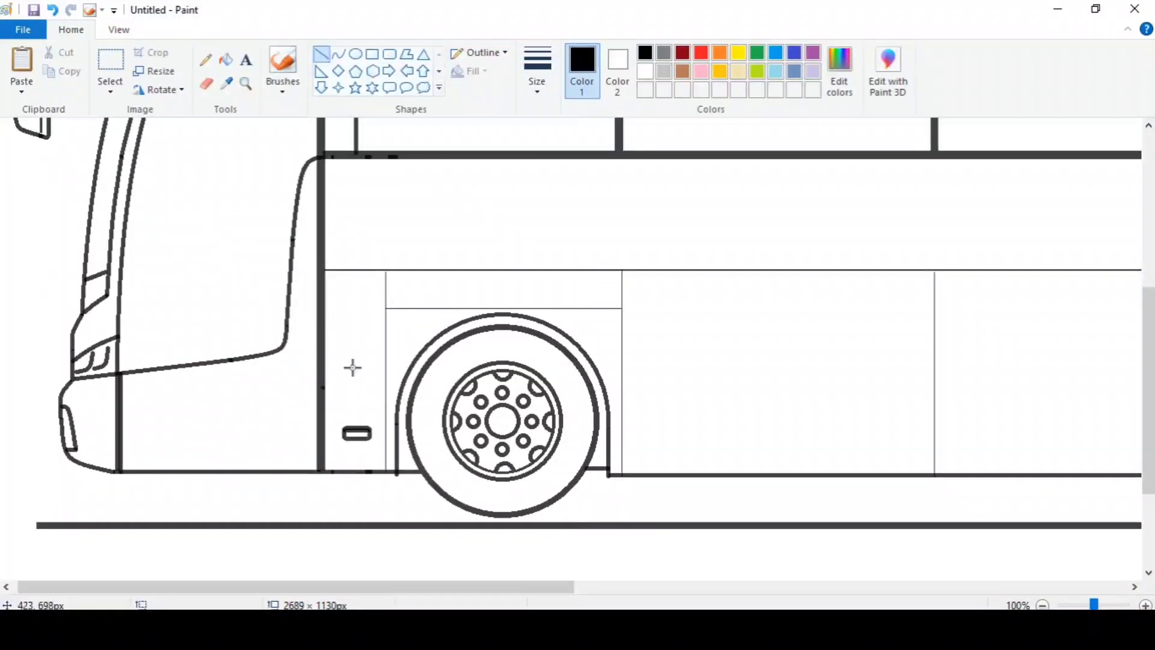
Copy the handle and place a copy low on the first large panel behind the front wheel.
click(110, 71)
mouse_move(330, 386)
mouse_down()
mouse_move(380, 459)
mouse_move(357, 431)
mouse_up()
right_click(364, 426)
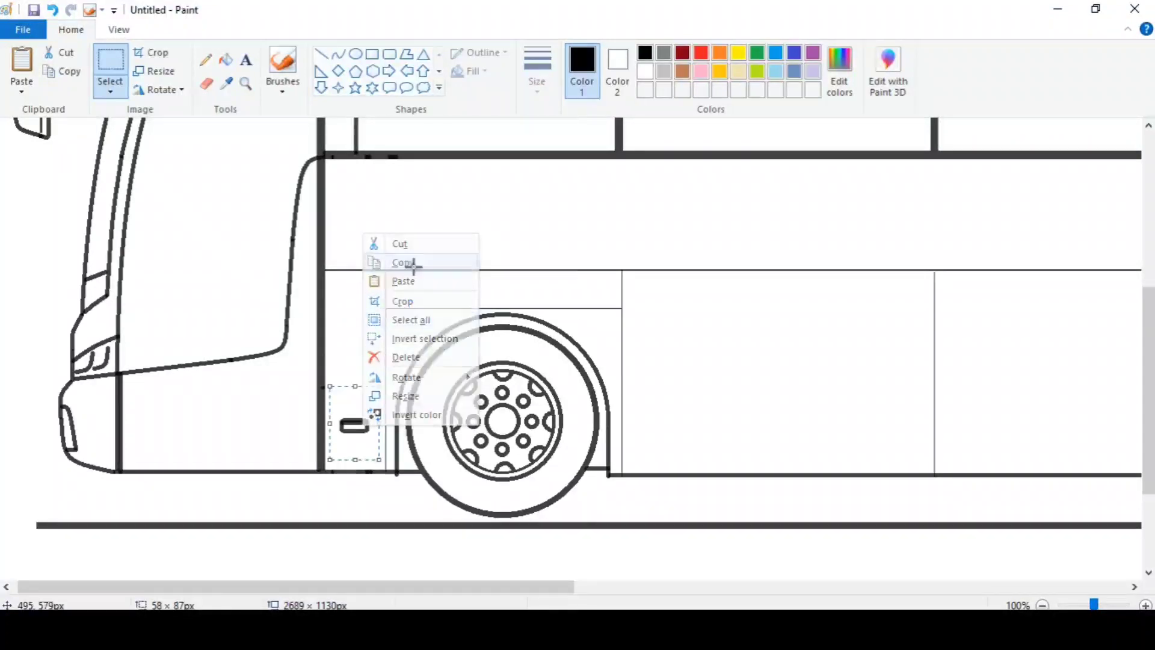
click(413, 262)
key(ctrl+v)
drag(29, 156, 771, 421)
click(647, 304)
Paste handle copies onto the next two panels ahead of the rear wheels and onto the narrow panel behind the rearmost wheel.
scroll(648, 304, right, 5)
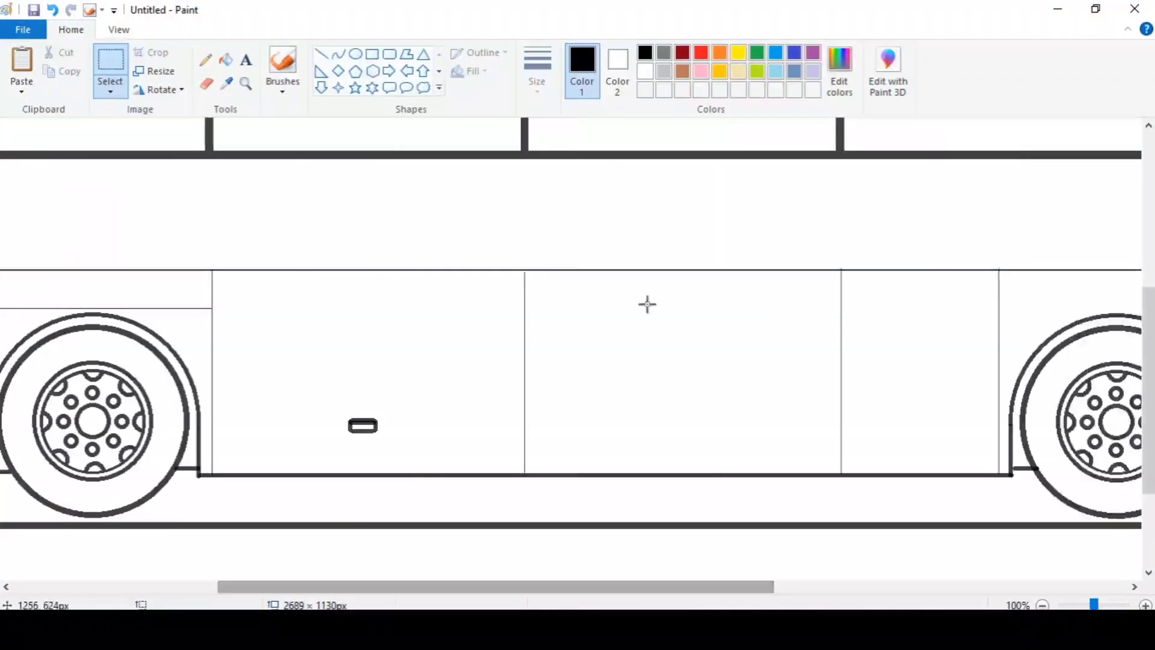
key(ctrl+v)
drag(29, 162, 685, 424)
key(ctrl+v)
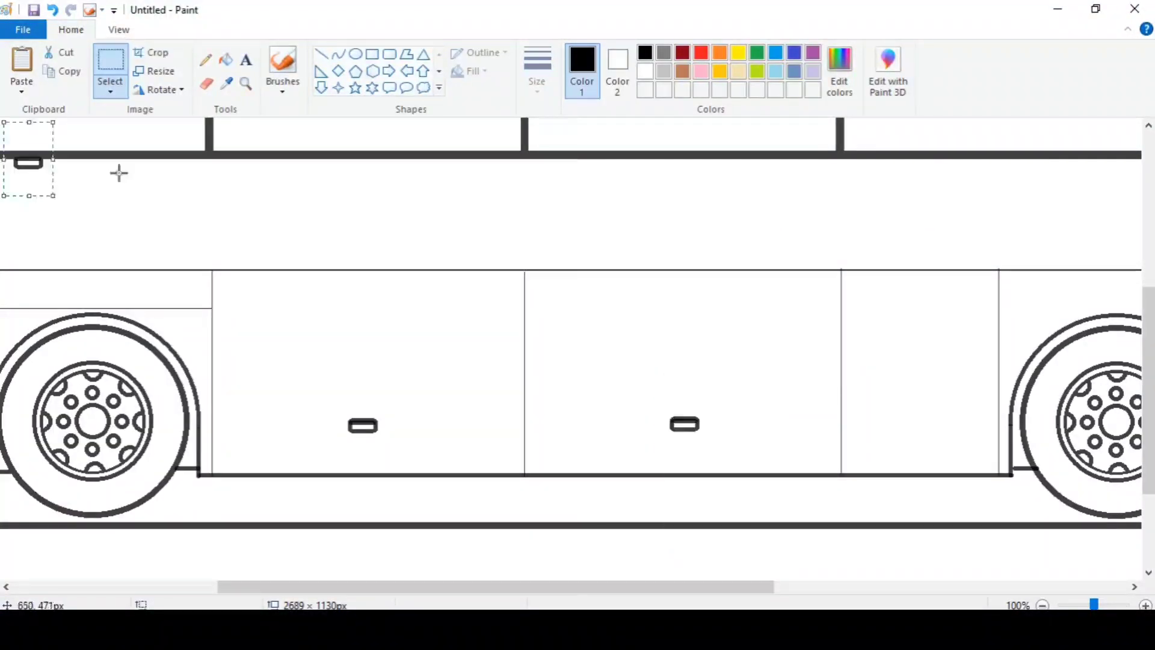
drag(29, 163, 921, 425)
drag(611, 587, 936, 587)
key(ctrl+v)
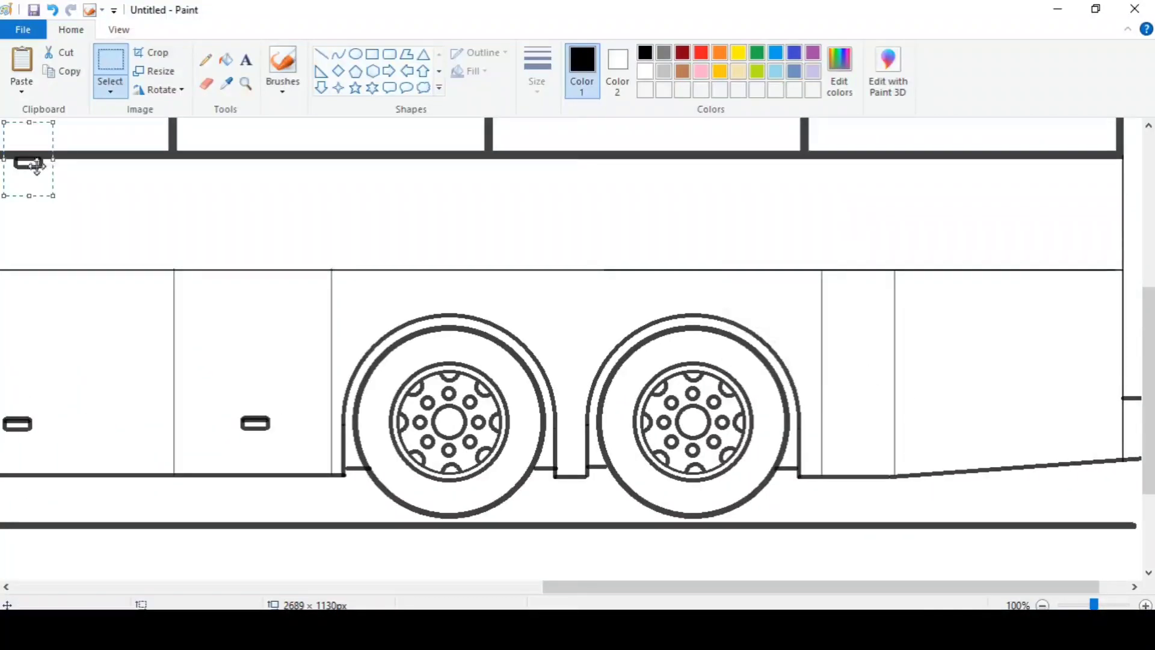
drag(33, 164, 859, 424)
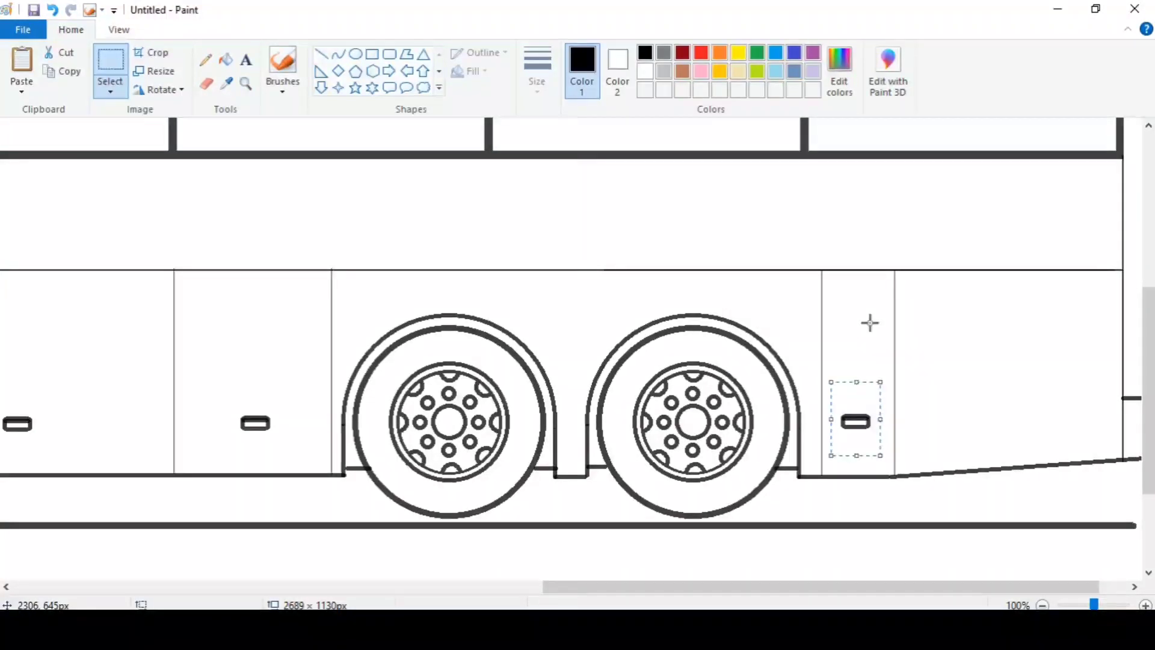
Draw concentric circles in the hub of the middle wheel to form a thick dark ring.
click(356, 53)
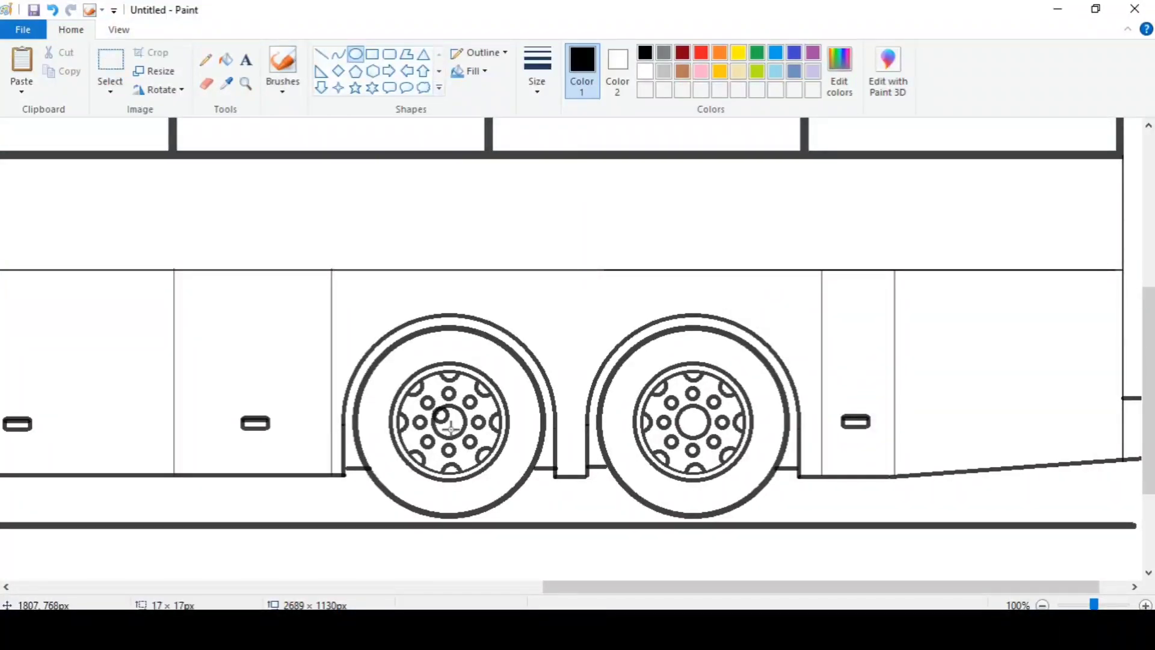
mouse_move(451, 427)
mouse_down()
mouse_move(442, 417)
mouse_move(478, 441)
mouse_up()
click(503, 345)
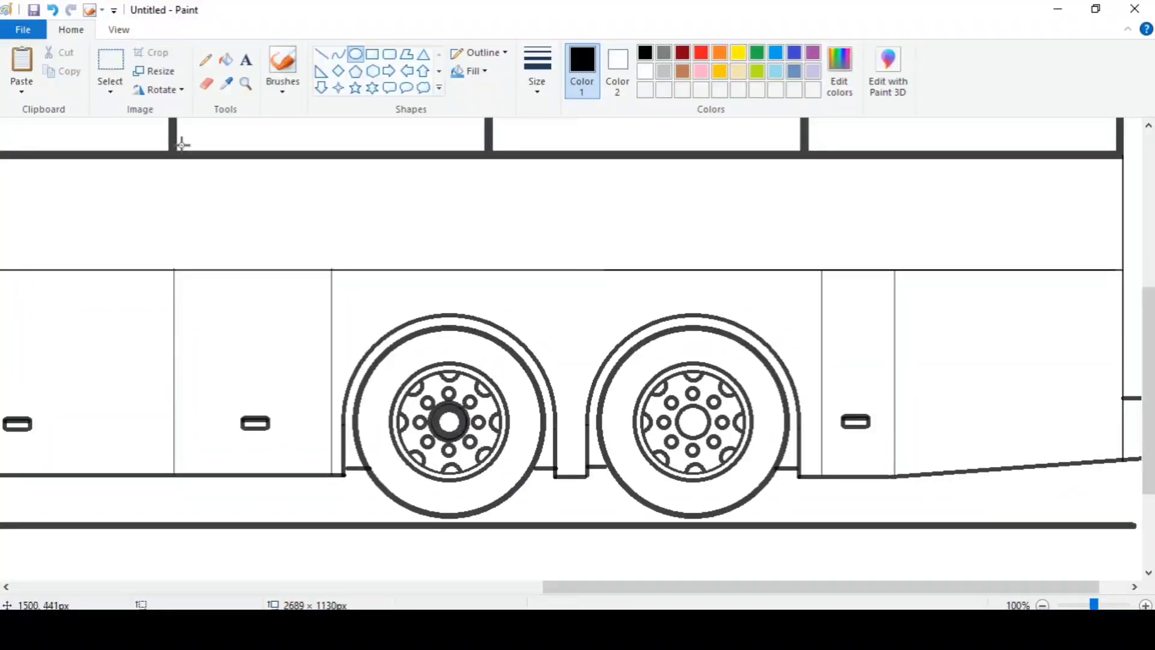
Draw a tall, narrow rounded rectangle across the bus's rear edge just above the rear bumper as the tail light.
click(119, 29)
click(57, 69)
scroll(388, 424, up, 1)
click(92, 69)
drag(338, 588, 903, 602)
scroll(902, 422, down, 5)
click(71, 30)
click(390, 54)
drag(1091, 321, 1126, 493)
drag(1090, 320, 1096, 330)
click(1083, 299)
Delete the part of the tail light outline that sticks out beyond the bus's rear edge.
click(111, 63)
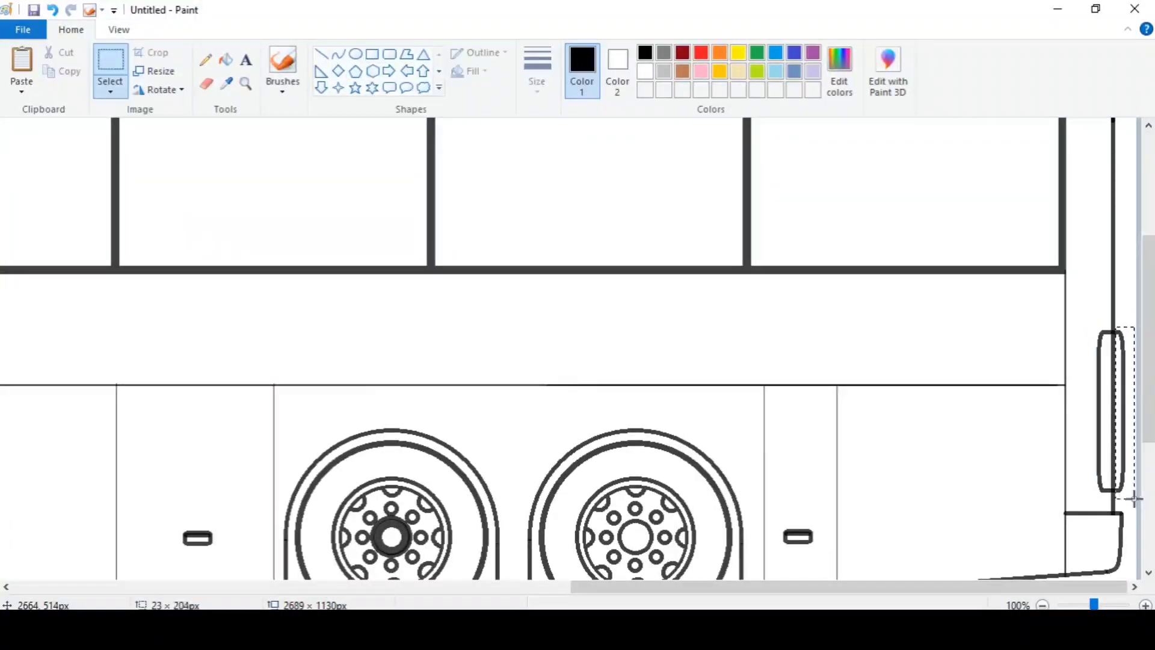
key(Delete)
click(118, 29)
click(57, 63)
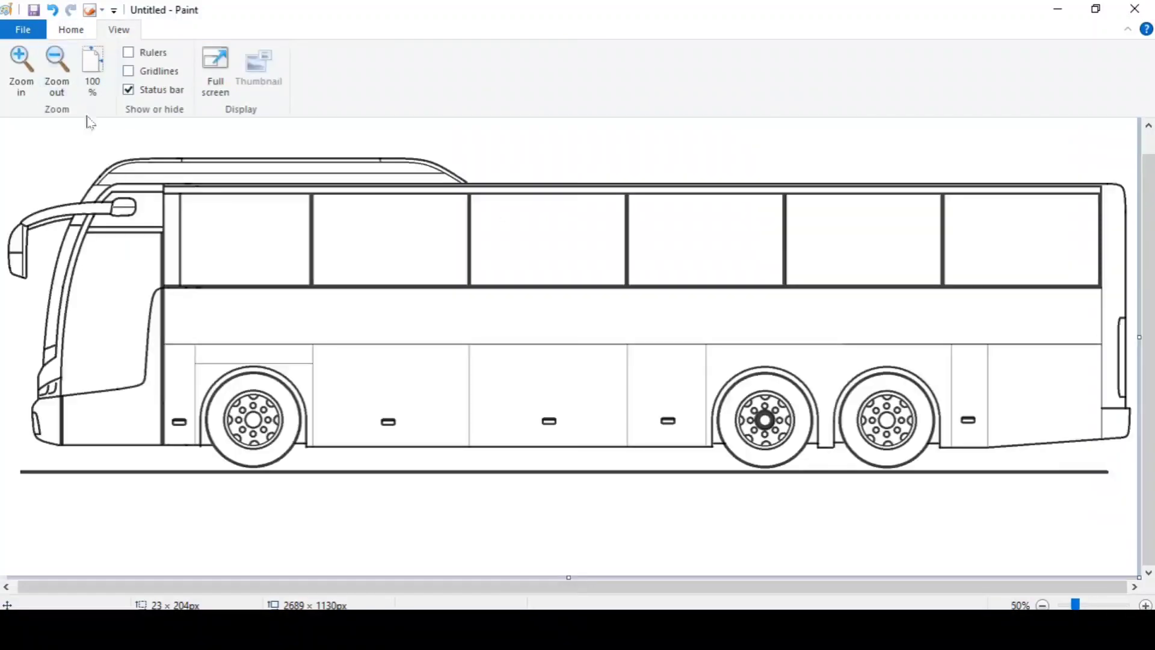
click(71, 29)
click(119, 29)
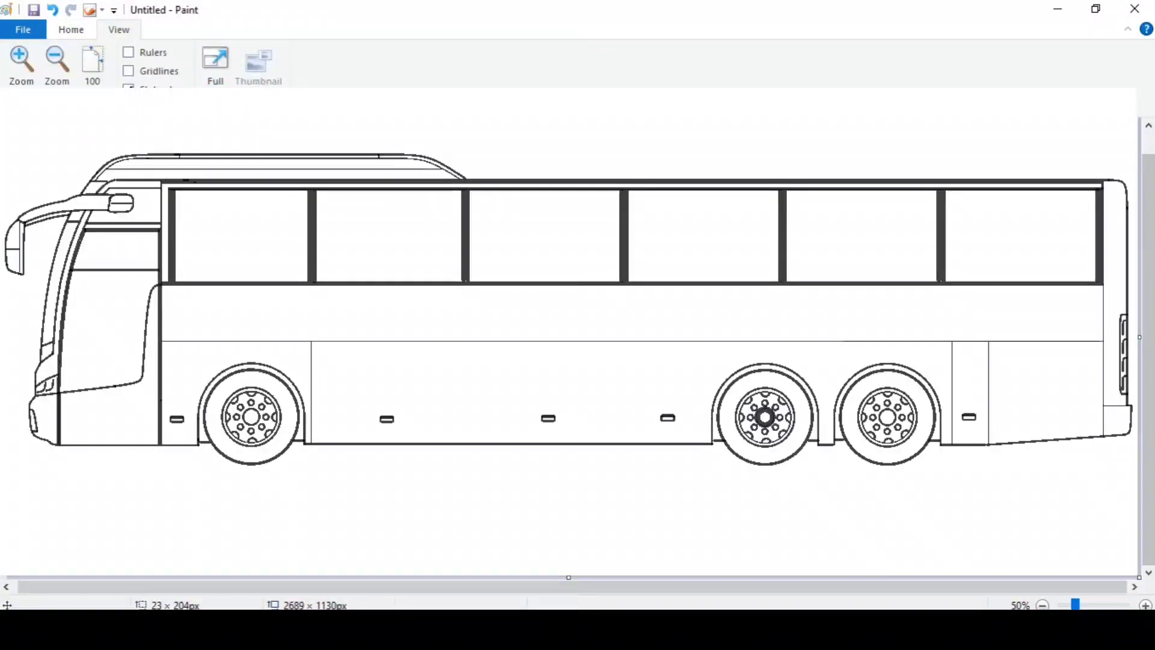